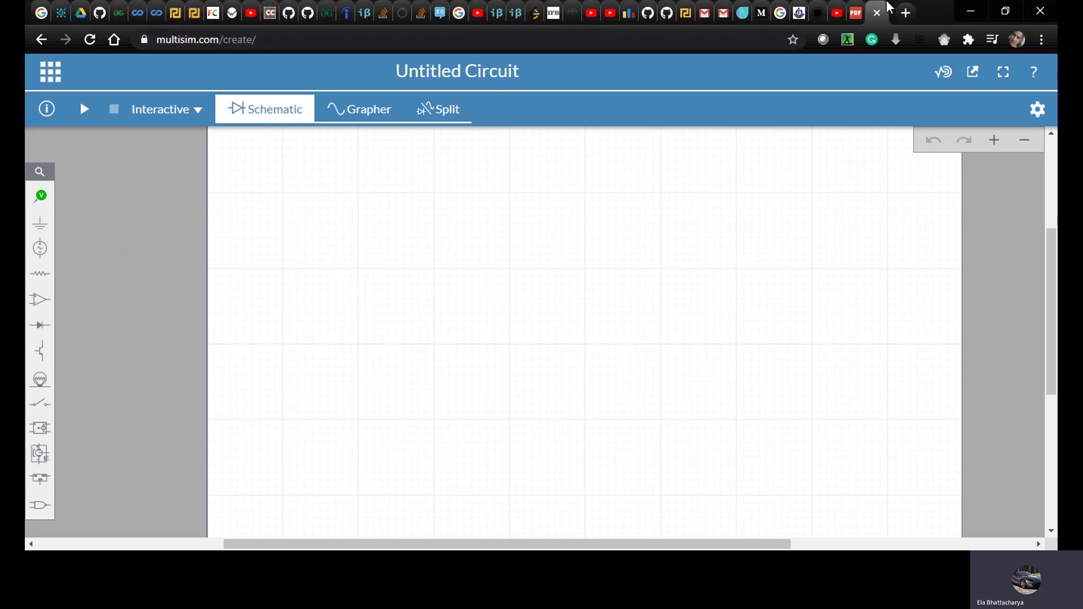
Step: View the exercise PDF with the 10V source and resistors R1–R6
{"action": "left_click", "coordinate": [856, 12]}
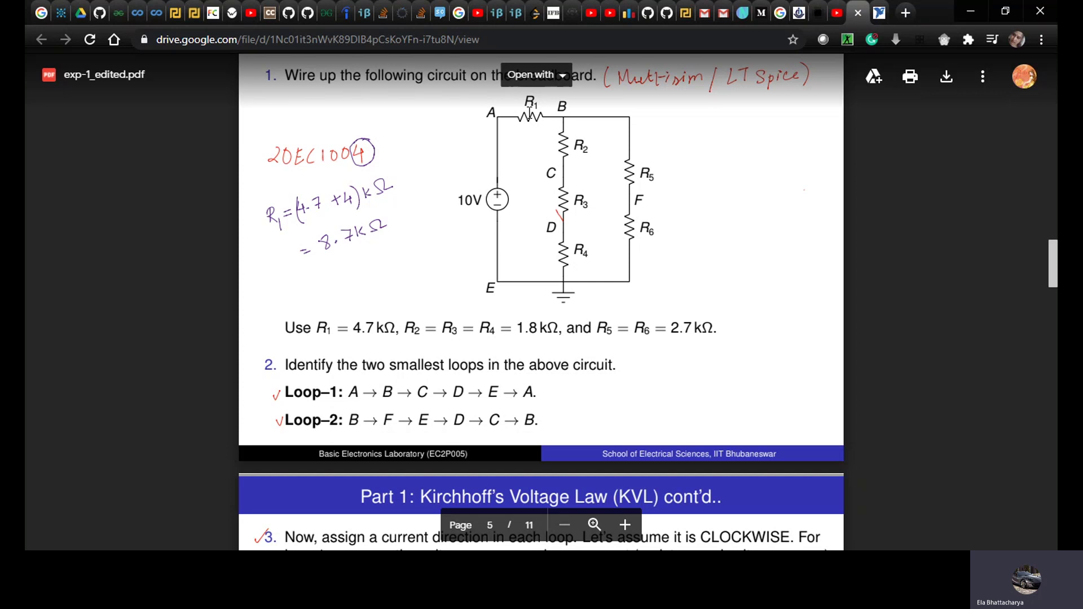
Step: Glance at the exercise diagram once more, then return to the blank Untitled Circuit
{"action": "left_click", "coordinate": [879, 13]}
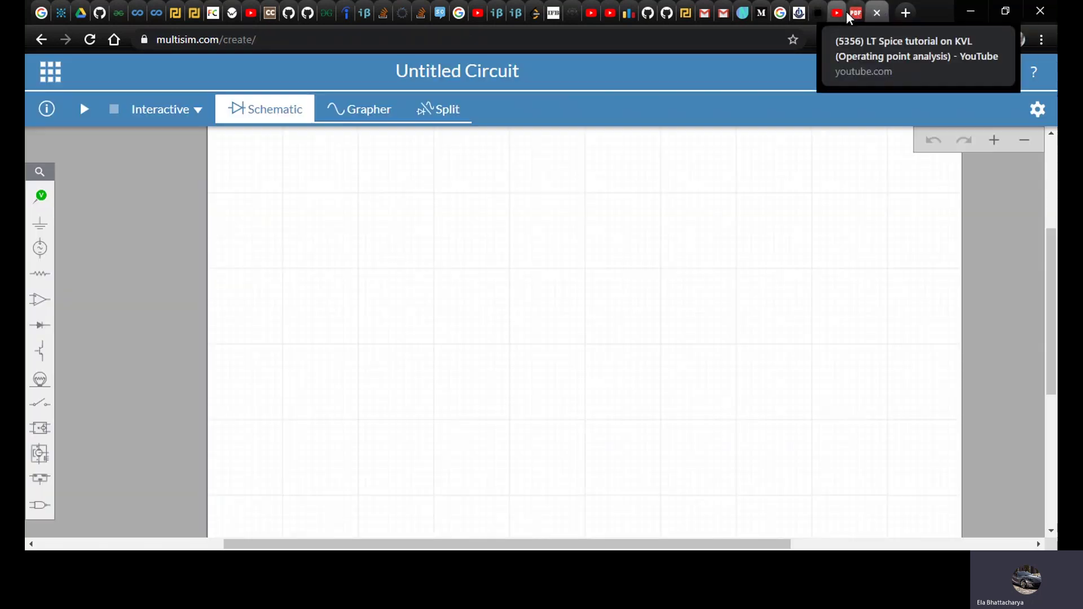
{"action": "left_click", "coordinate": [856, 14]}
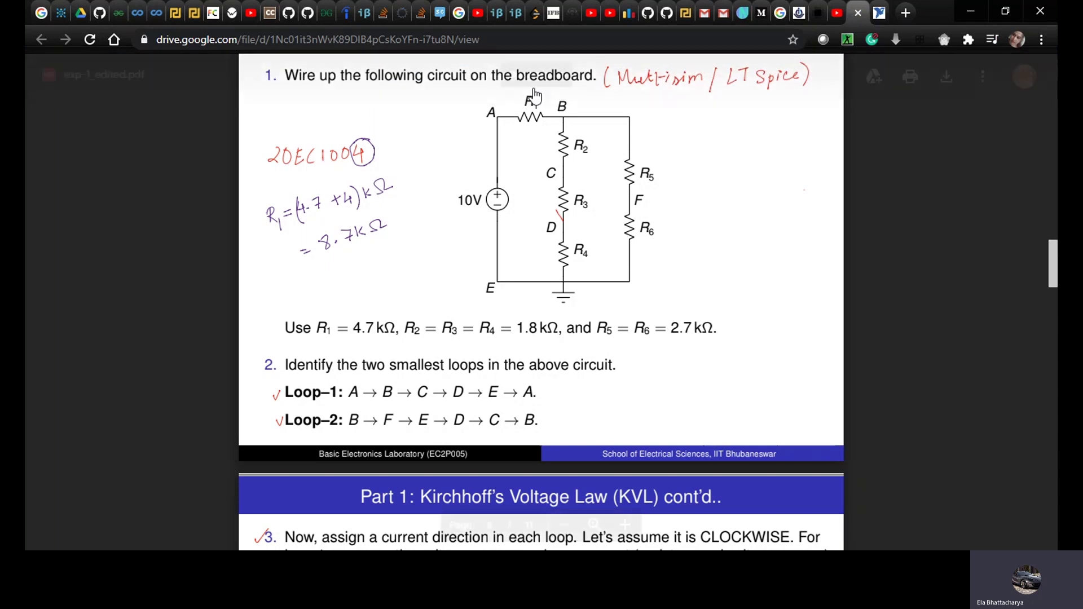
{"action": "left_click", "coordinate": [878, 17]}
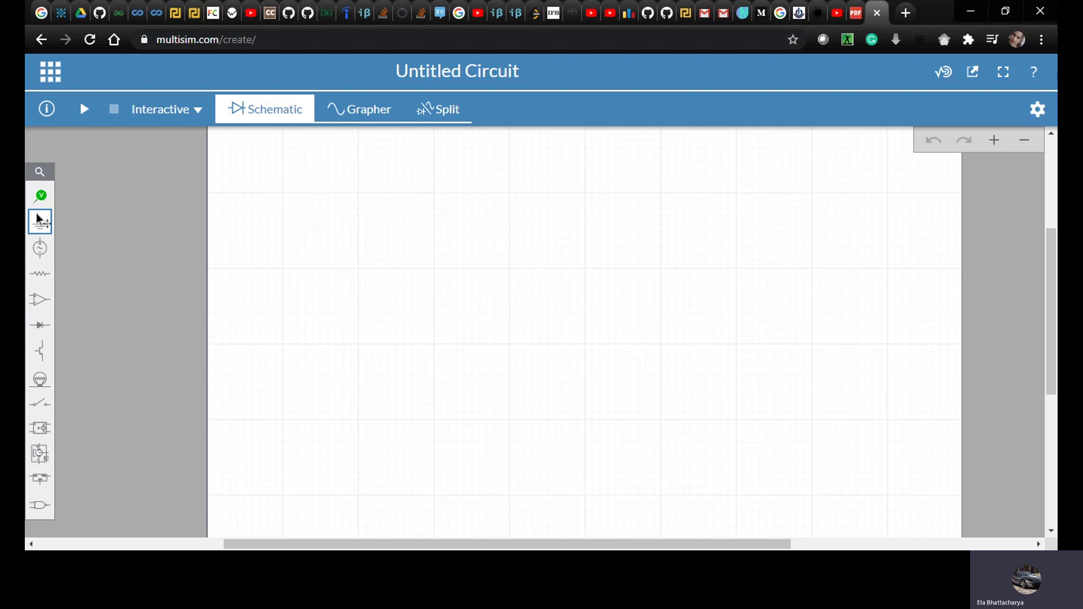
Step: Place a DC voltage source V1 on the schematic
{"action": "left_click", "coordinate": [43, 253]}
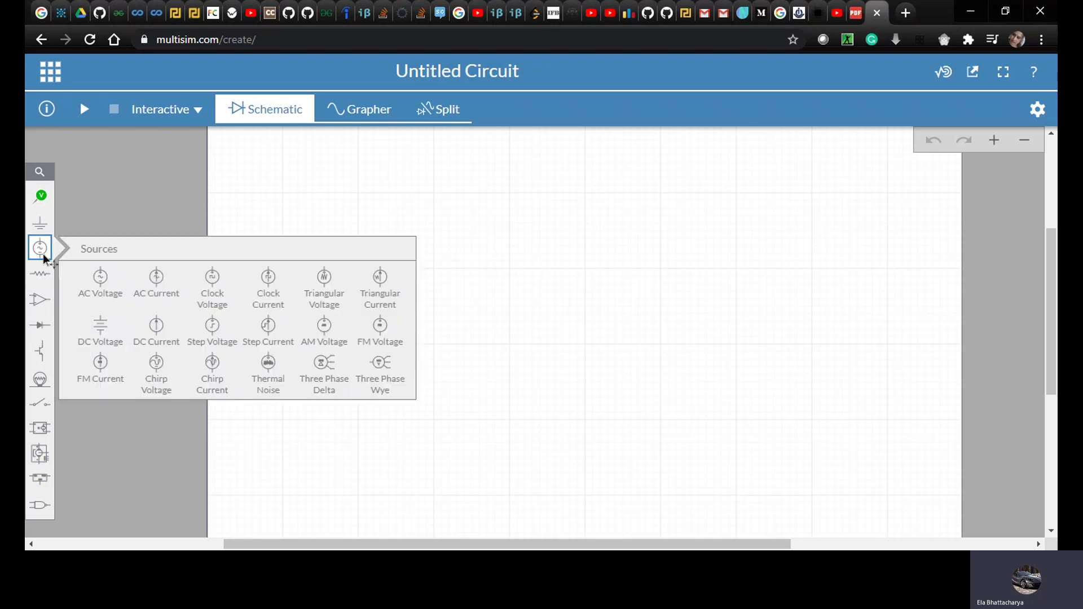
{"action": "left_click", "coordinate": [108, 324]}
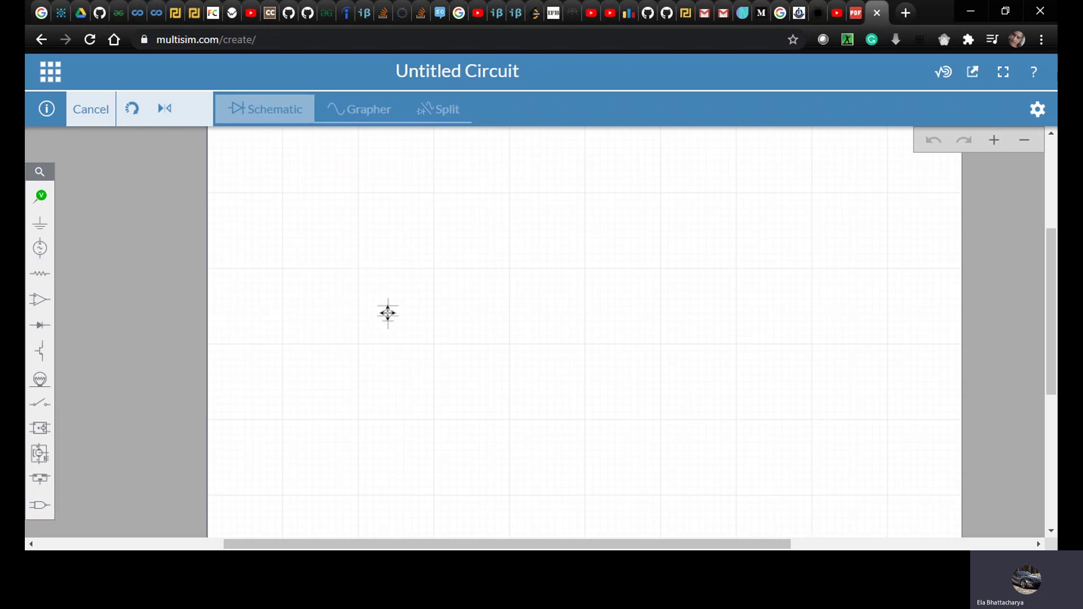
{"action": "left_click", "coordinate": [387, 313]}
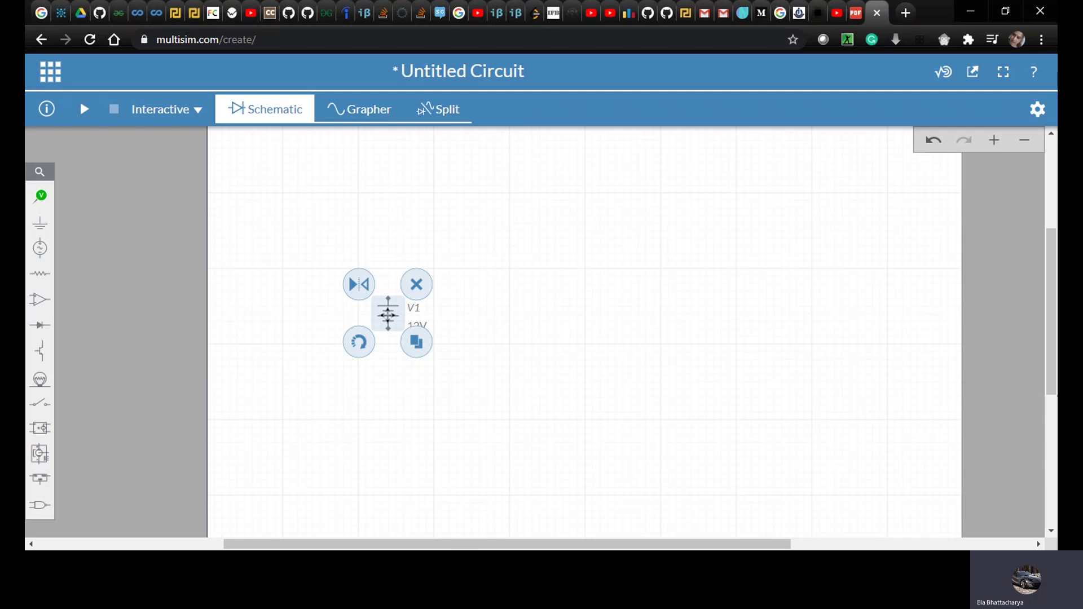
Step: Set V1's DC voltage to 10 V and draw it with the circle symbol
{"action": "left_click", "coordinate": [387, 313]}
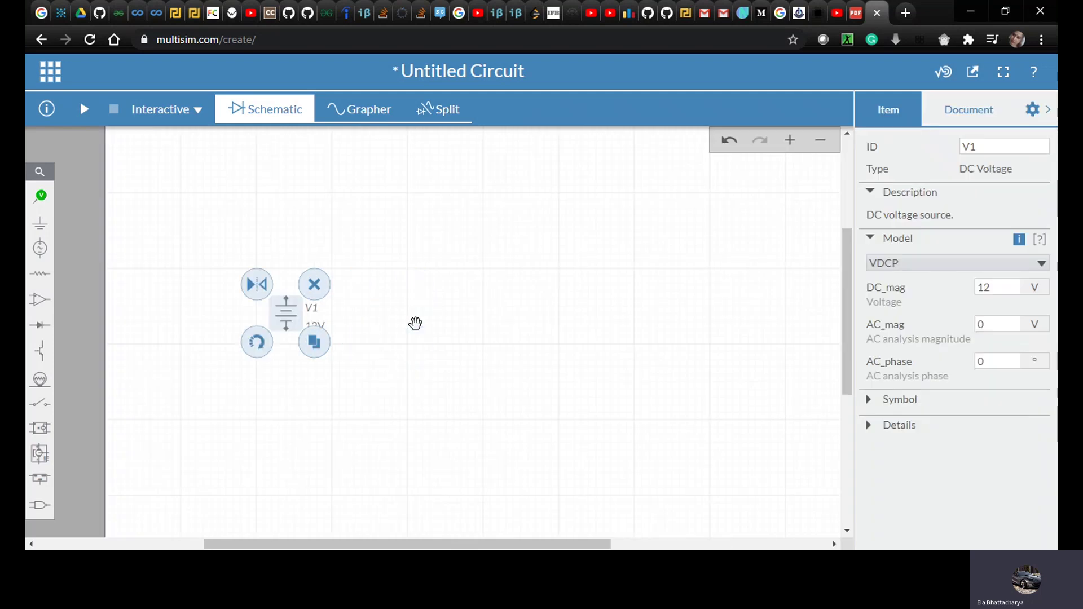
{"action": "left_click", "coordinate": [987, 289]}
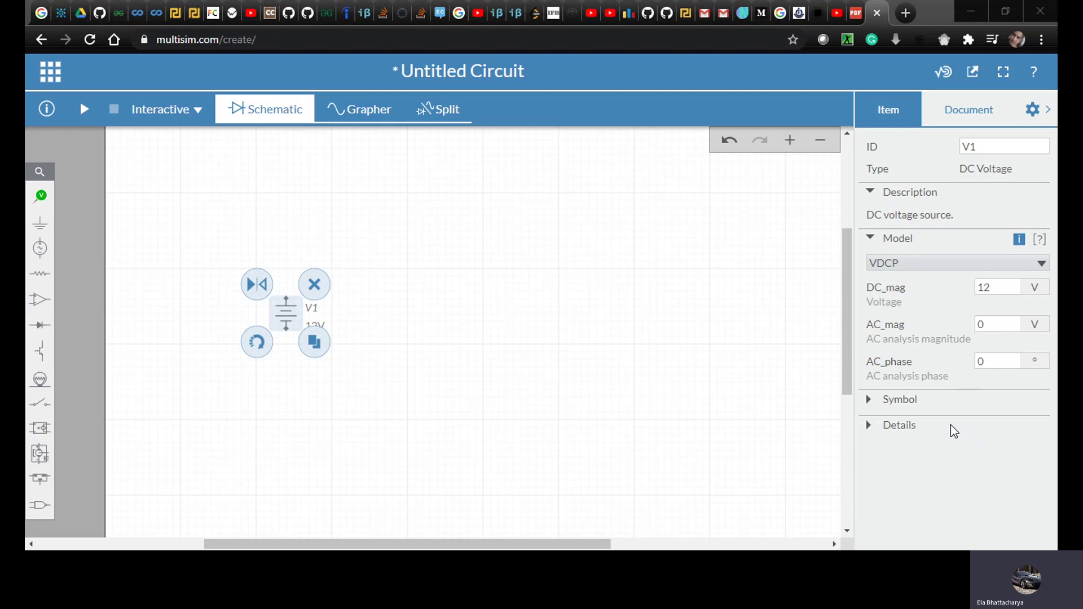
{"action": "left_click", "coordinate": [992, 141]}
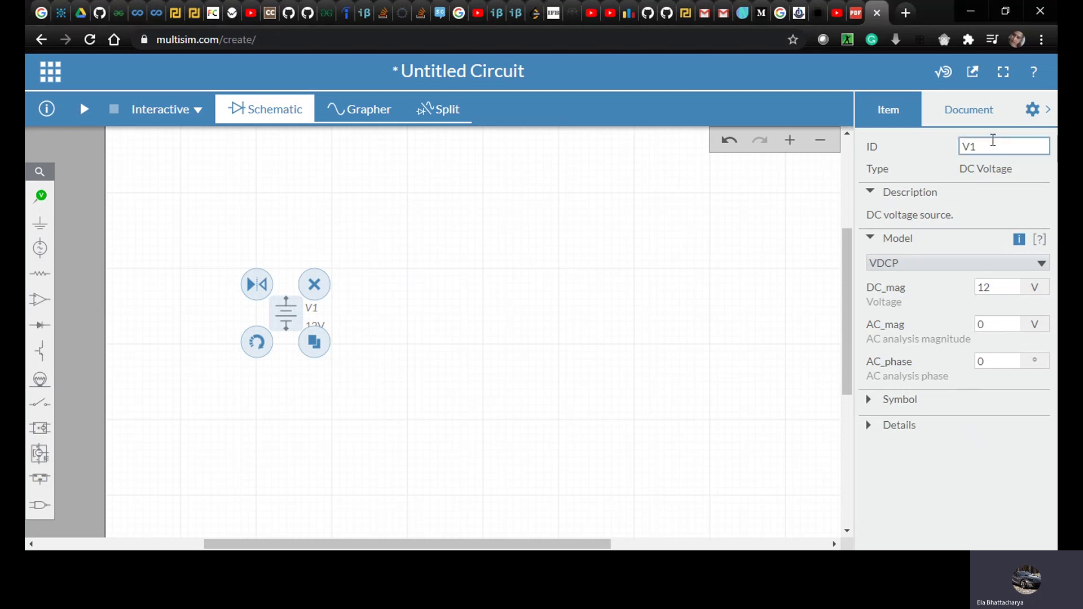
{"action": "double_click", "coordinate": [991, 146]}
{"action": "left_click", "coordinate": [991, 146]}
{"action": "left_click", "coordinate": [1004, 282]}
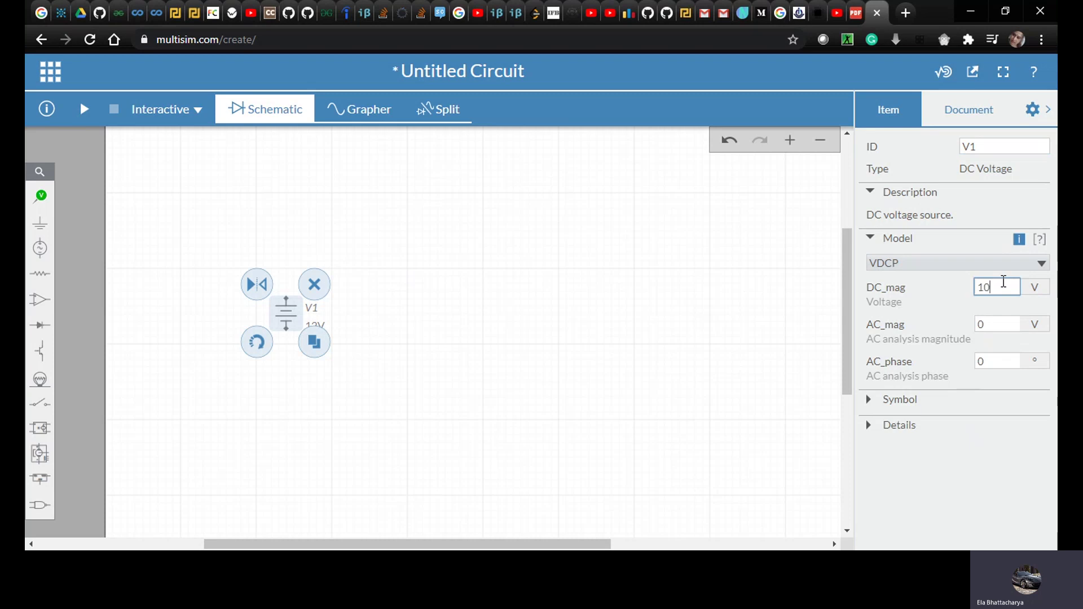
{"action": "left_click", "coordinate": [870, 402]}
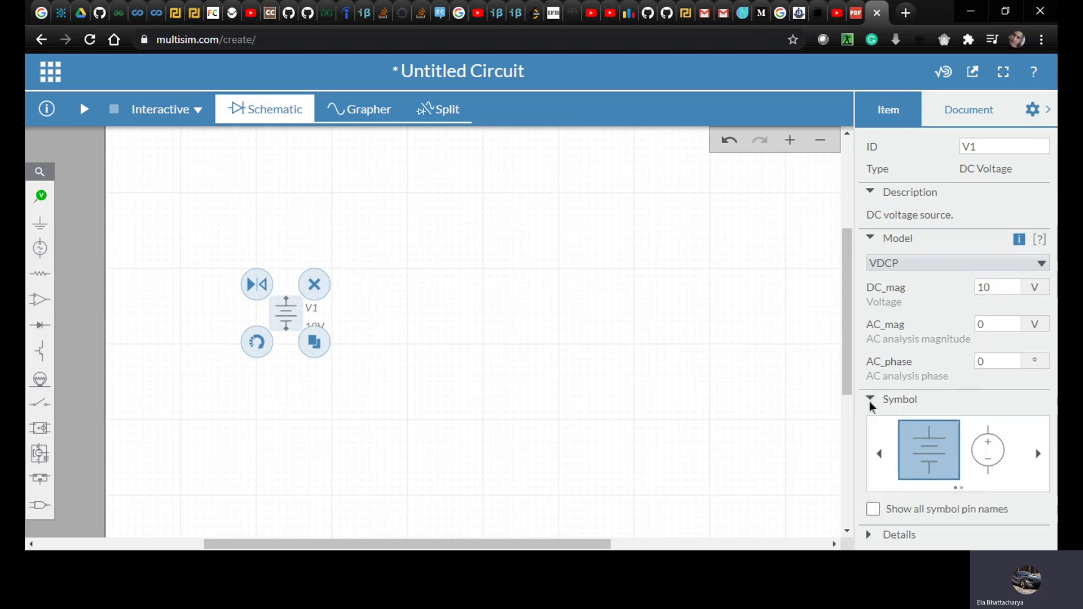
{"action": "left_click", "coordinate": [996, 451]}
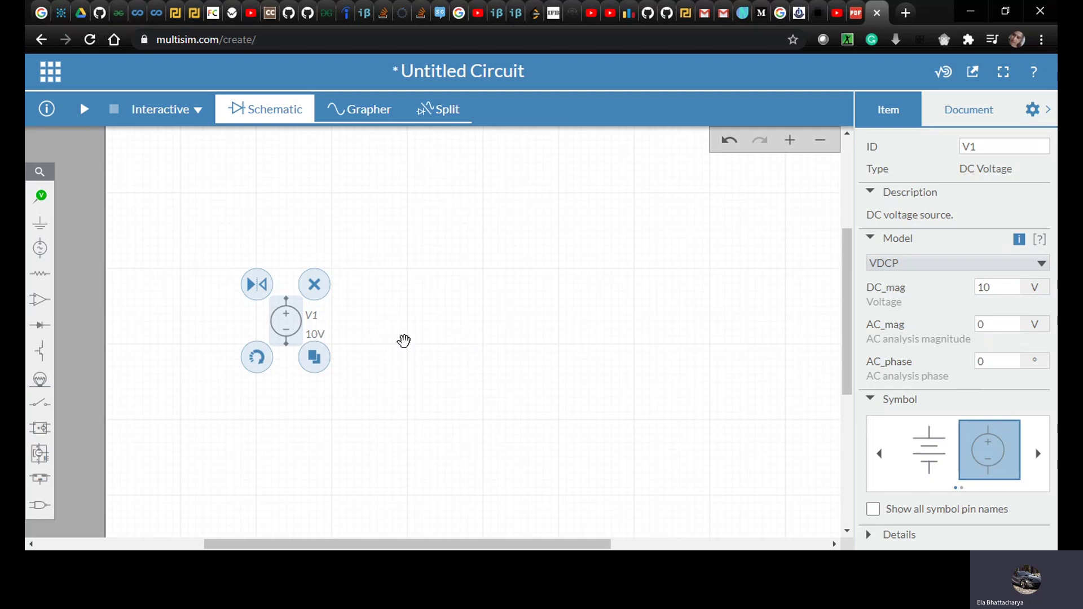
{"action": "left_click", "coordinate": [354, 325]}
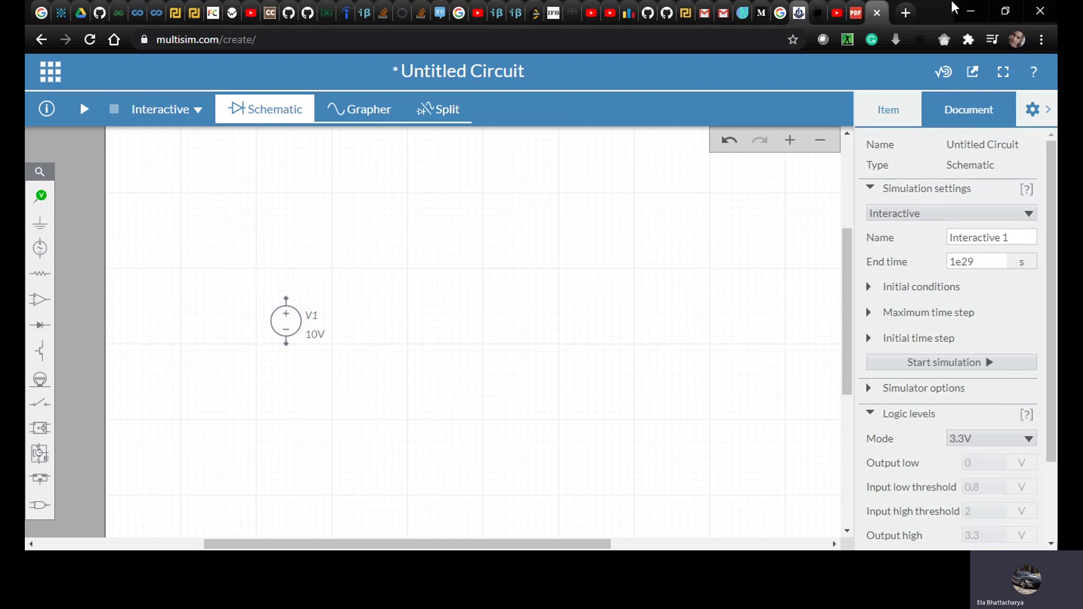
Step: Check the PDF's resistor values and place resistor R1 above and right of V1
{"action": "left_click", "coordinate": [851, 12]}
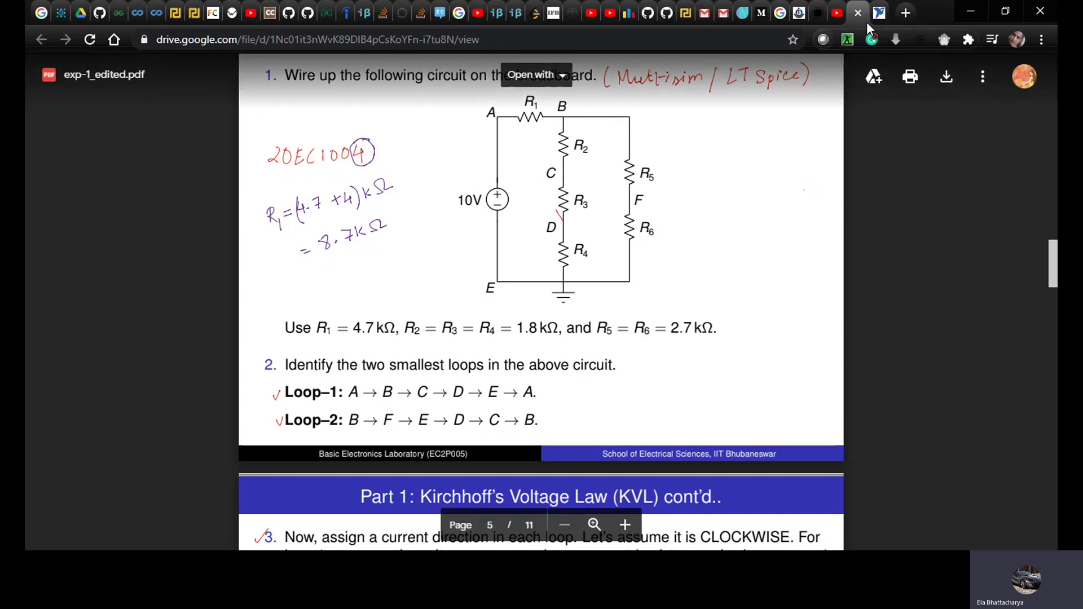
{"action": "left_click", "coordinate": [880, 15]}
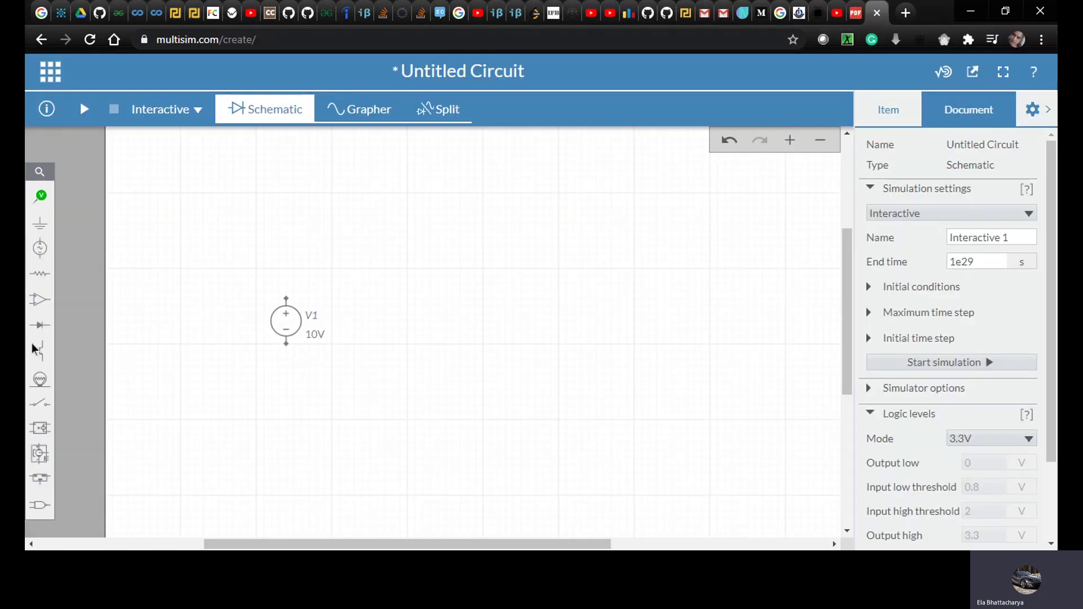
{"action": "left_click", "coordinate": [39, 274]}
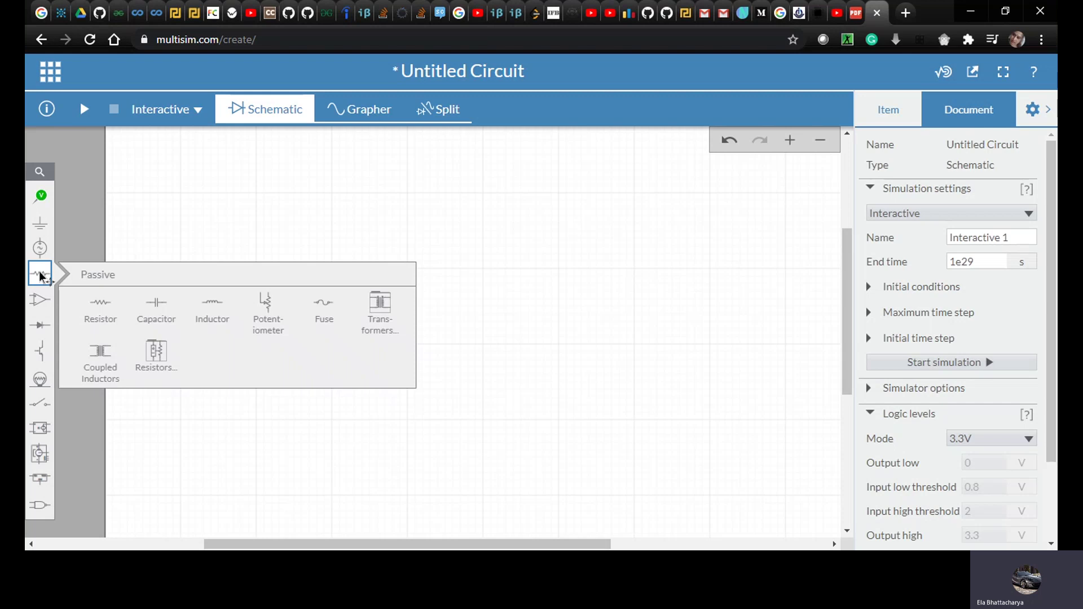
{"action": "left_click", "coordinate": [88, 304]}
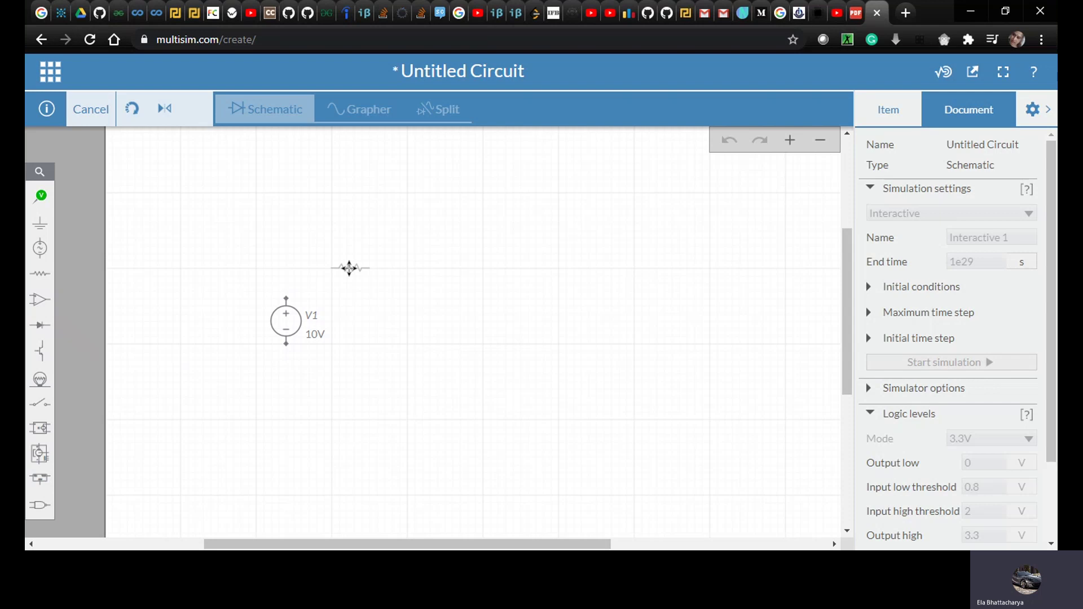
{"action": "left_click", "coordinate": [350, 268]}
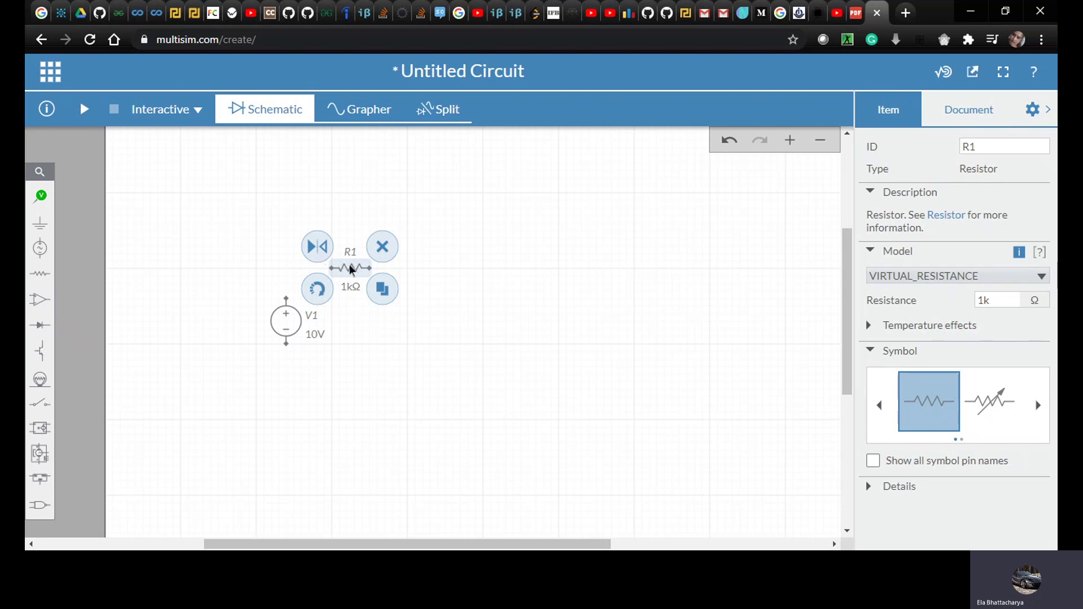
Step: Change R1's resistance from 1k to 4.7k
{"action": "left_click", "coordinate": [993, 306]}
{"action": "double_click", "coordinate": [993, 305]}
{"action": "type", "text": "4.7k"}
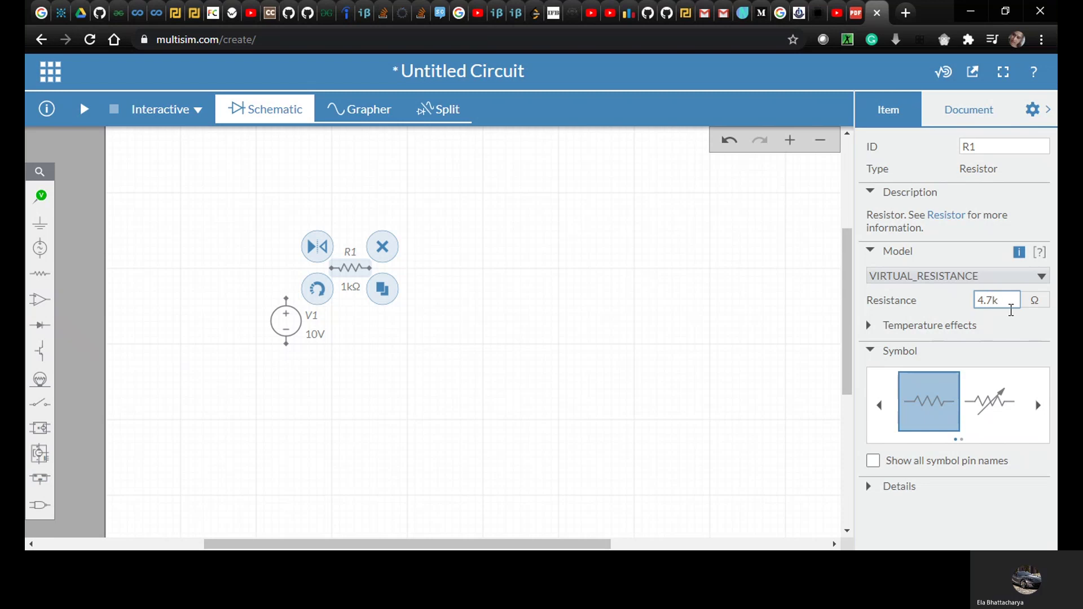
{"action": "left_click", "coordinate": [622, 295]}
{"action": "left_click", "coordinate": [622, 294]}
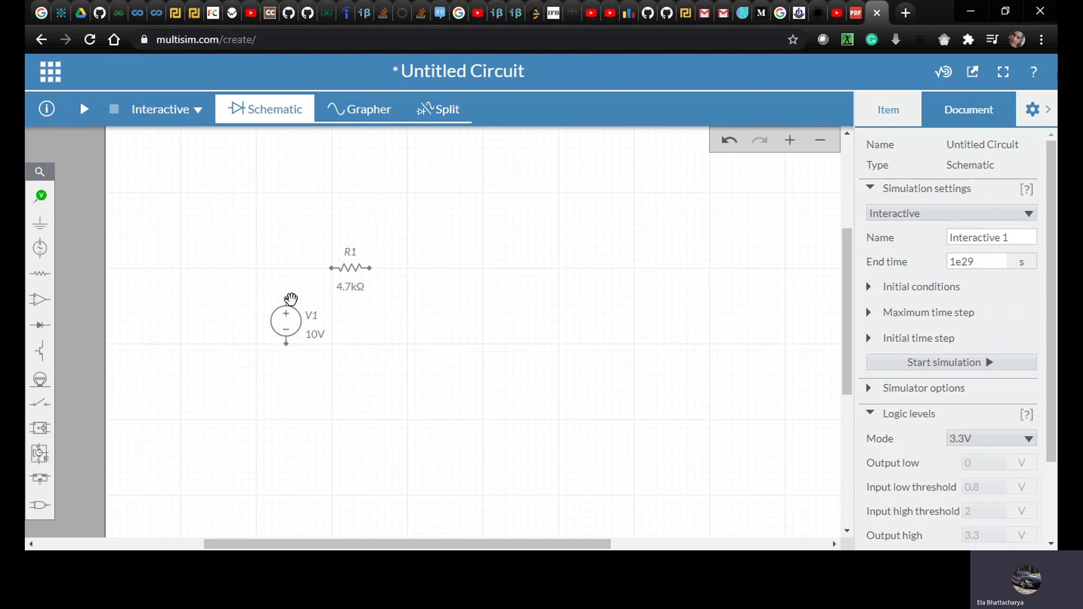
Step: Wire R1's left terminal to V1's top terminal, then recheck the exercise diagram
{"action": "left_click", "coordinate": [331, 269]}
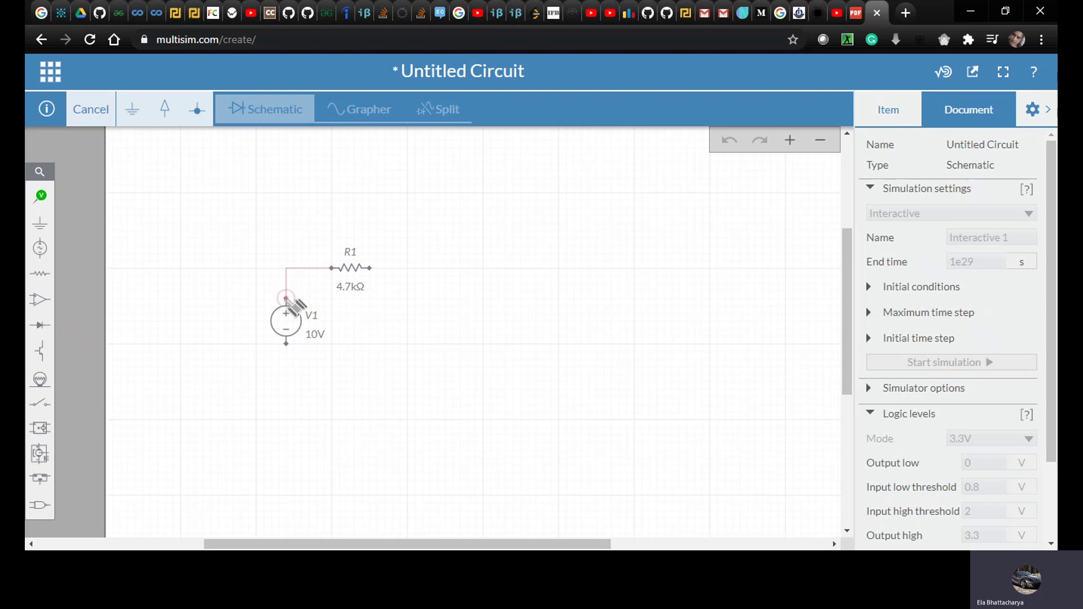
{"action": "left_click", "coordinate": [286, 299]}
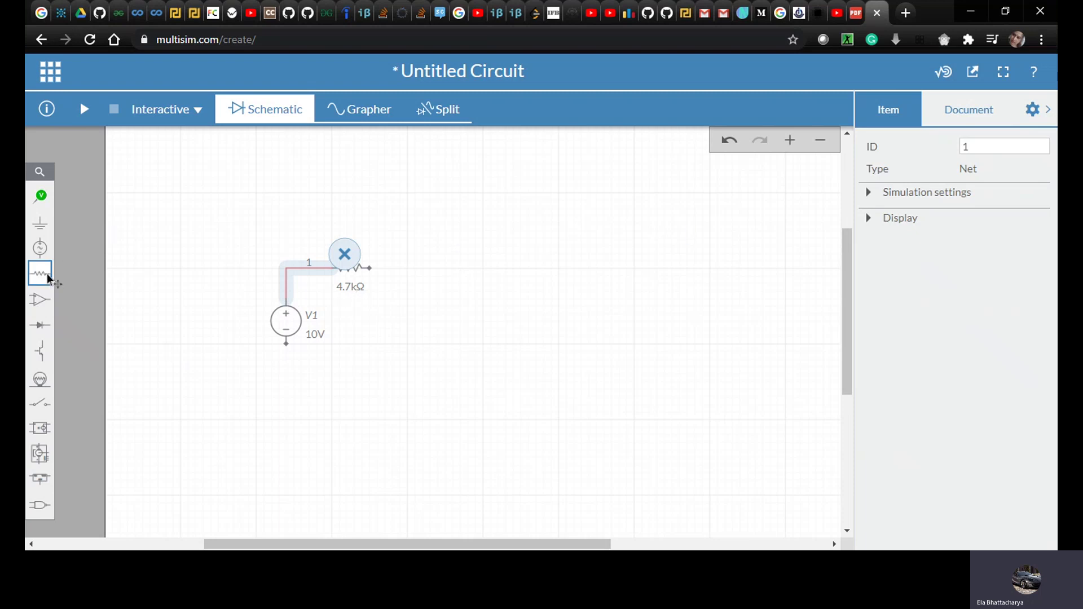
{"action": "left_click", "coordinate": [858, 13]}
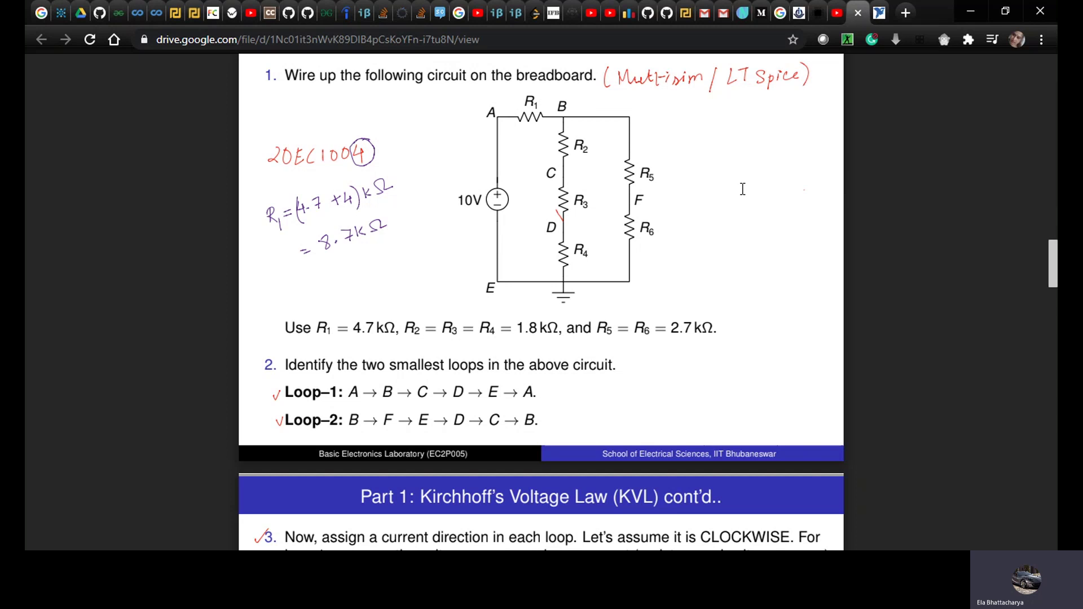
{"action": "left_click", "coordinate": [880, 13]}
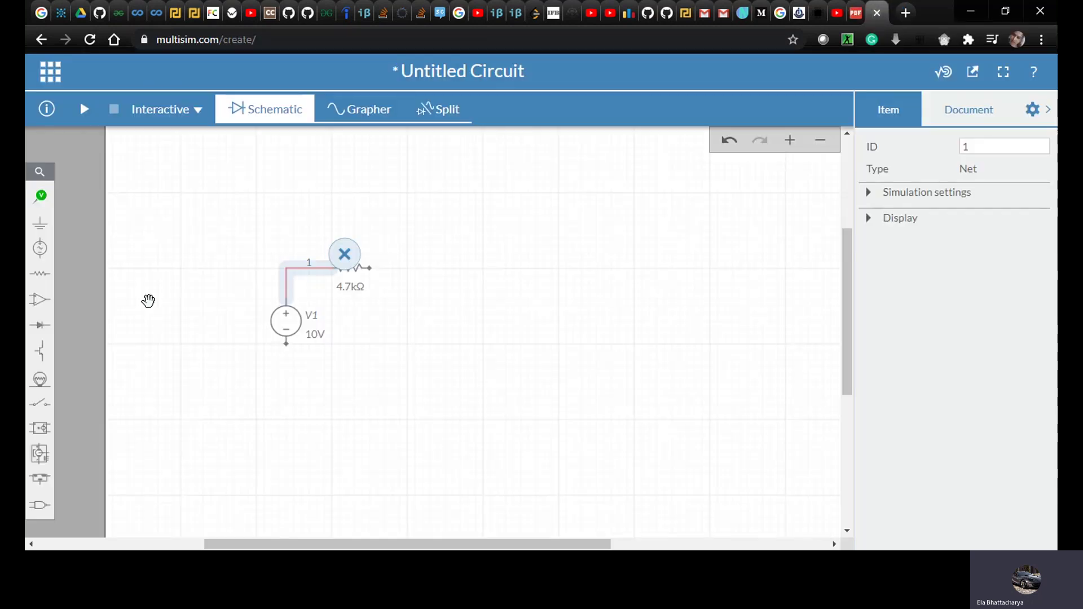
{"action": "left_click", "coordinate": [48, 278]}
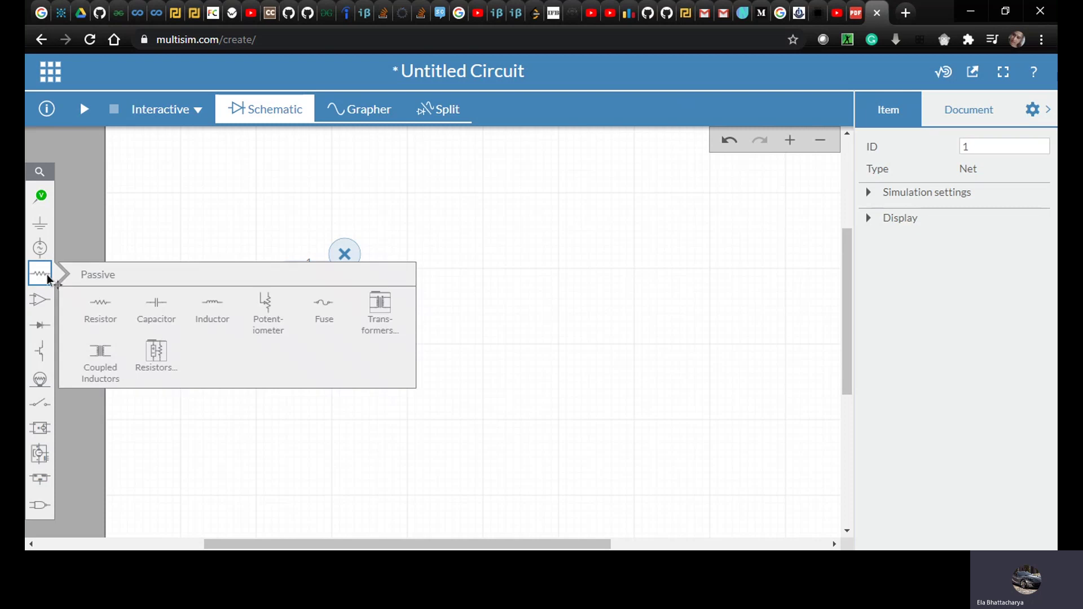
Step: Place resistor R2 vertically at R1's right end, undoing an accidental duplicate
{"action": "left_click", "coordinate": [116, 299]}
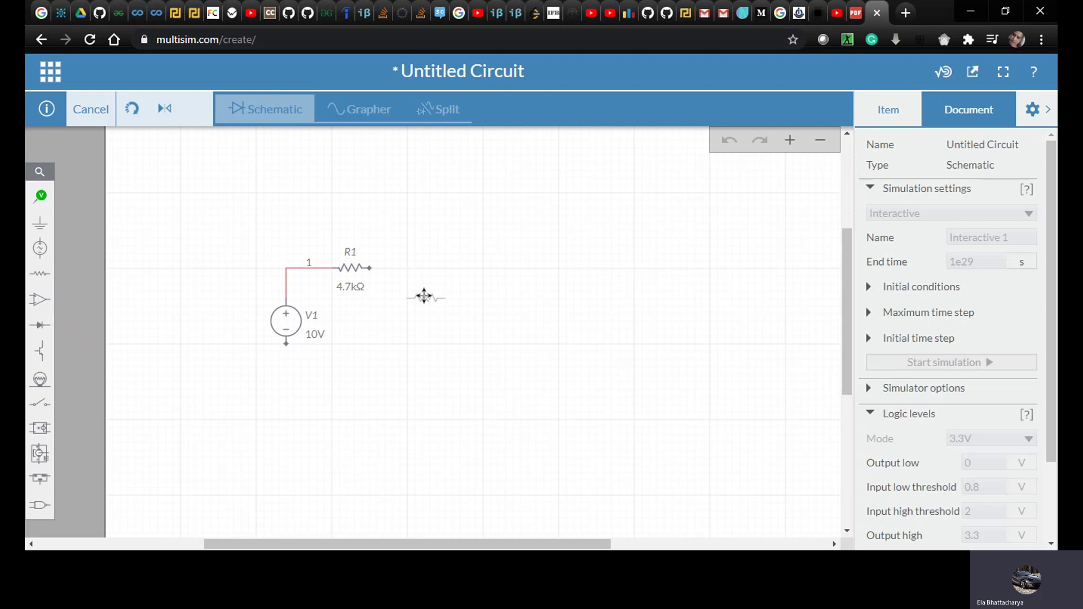
{"action": "left_click", "coordinate": [424, 296]}
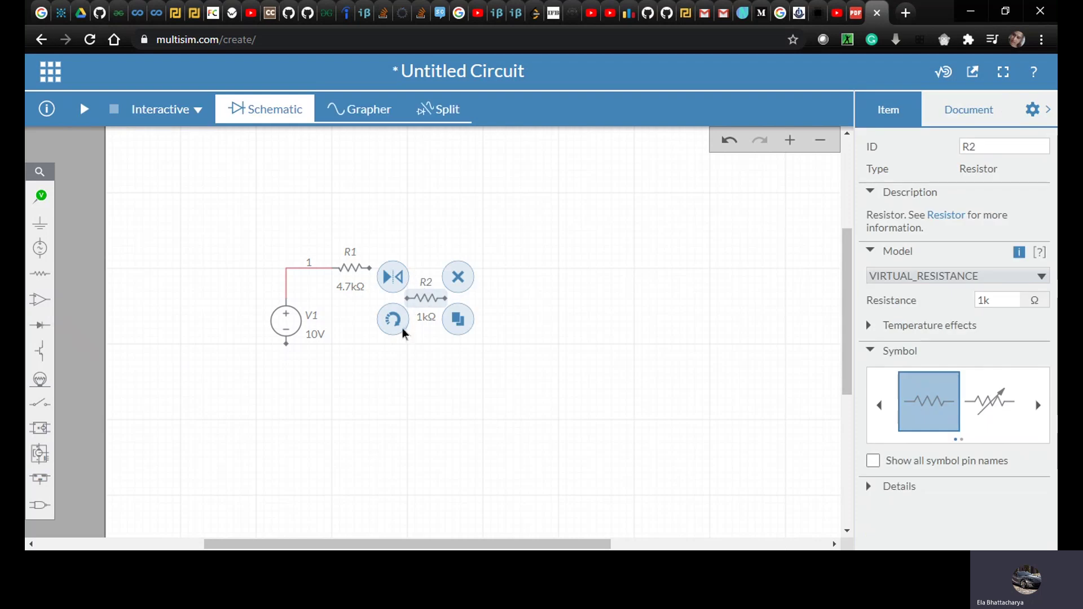
{"action": "left_click", "coordinate": [399, 327]}
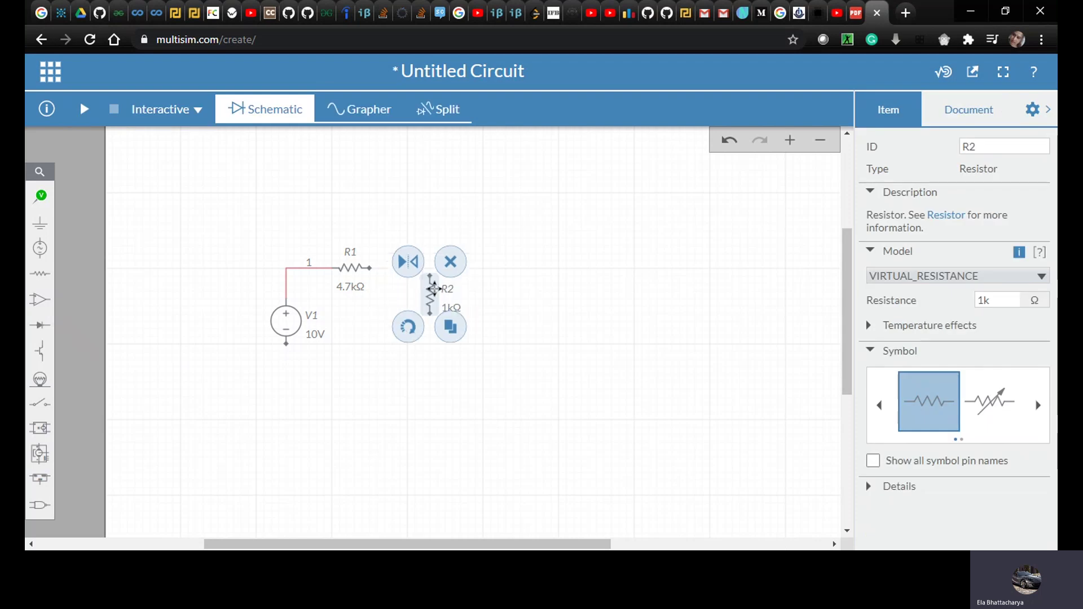
{"action": "left_click_drag", "start_coordinate": [431, 290], "coordinate": [369, 312]}
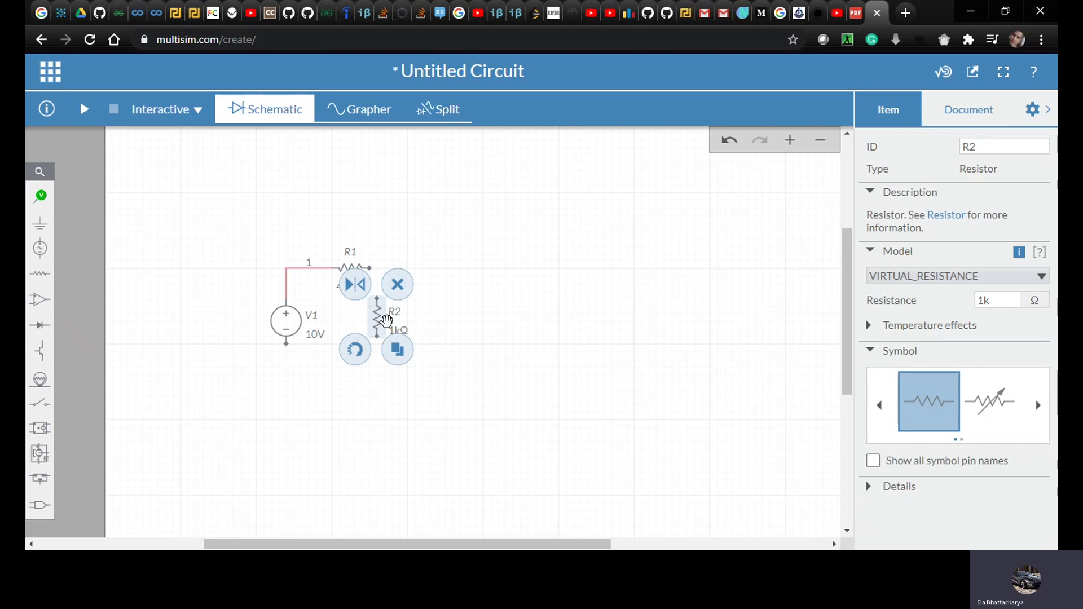
{"action": "left_click", "coordinate": [397, 351]}
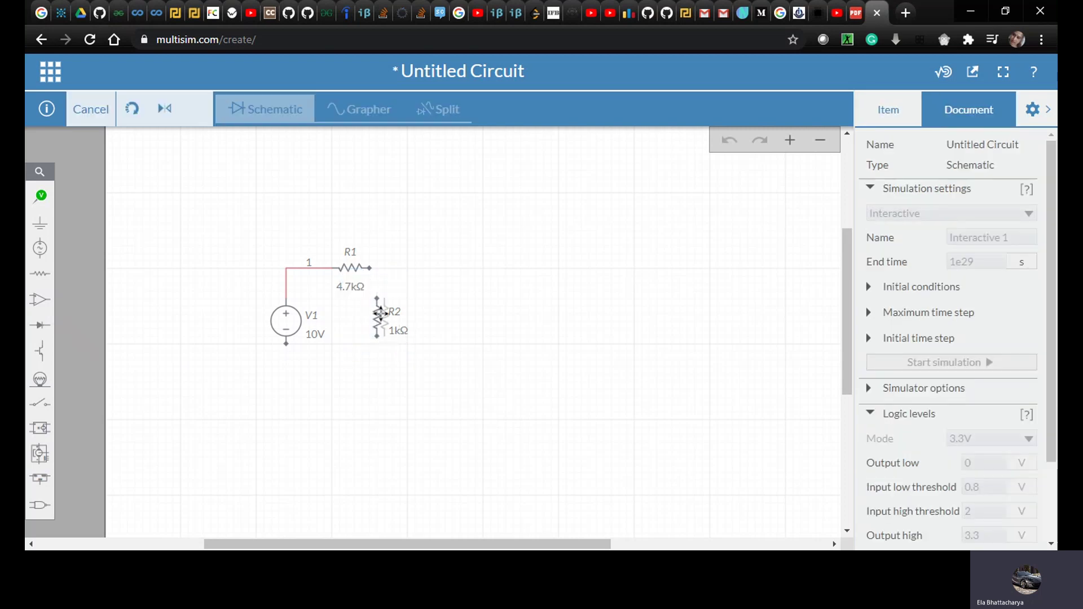
{"action": "left_click", "coordinate": [381, 313]}
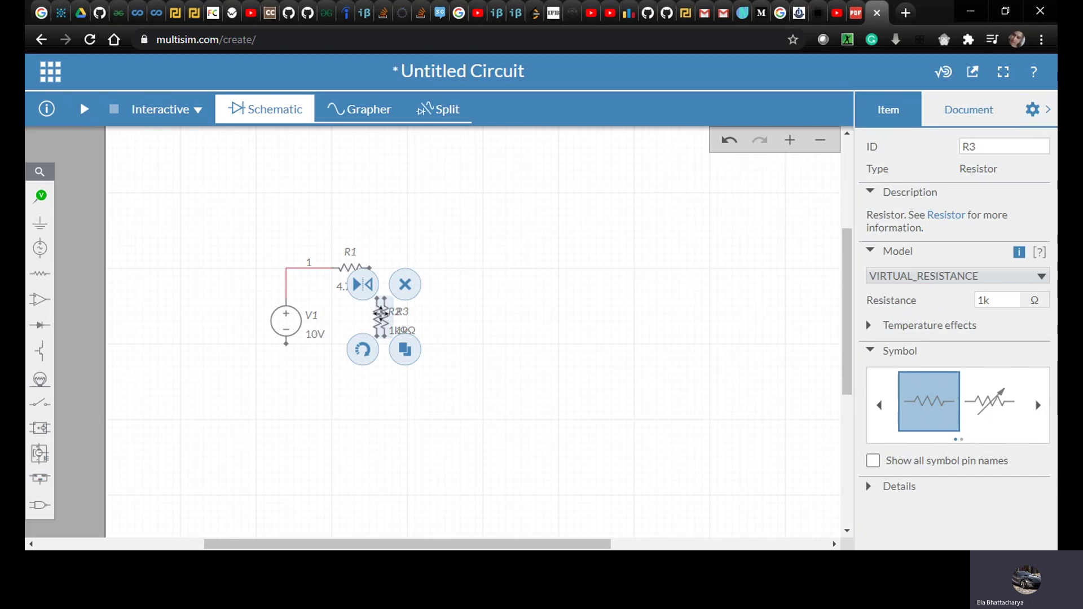
{"action": "left_click", "coordinate": [729, 141]}
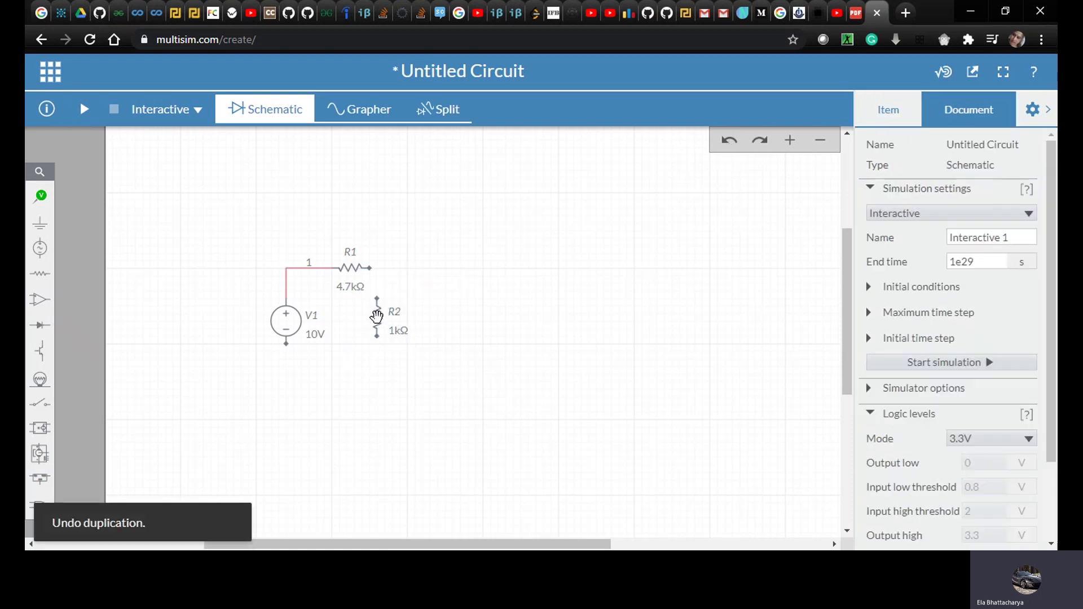
Step: Change R2's resistance from 1k to 1.8k
{"action": "left_click", "coordinate": [377, 316]}
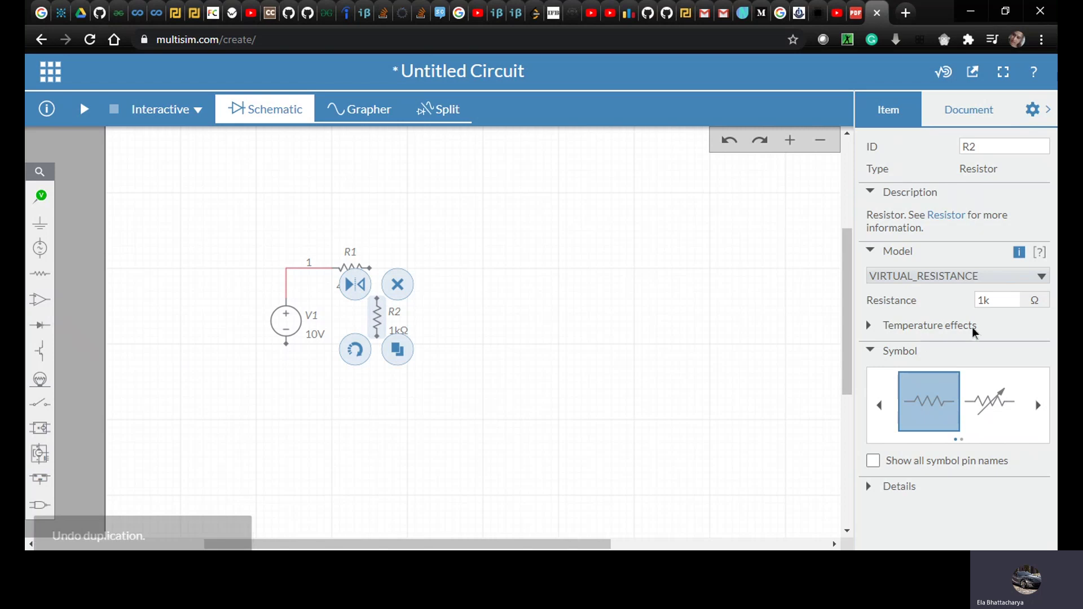
{"action": "left_click", "coordinate": [984, 297]}
{"action": "double_click", "coordinate": [984, 298]}
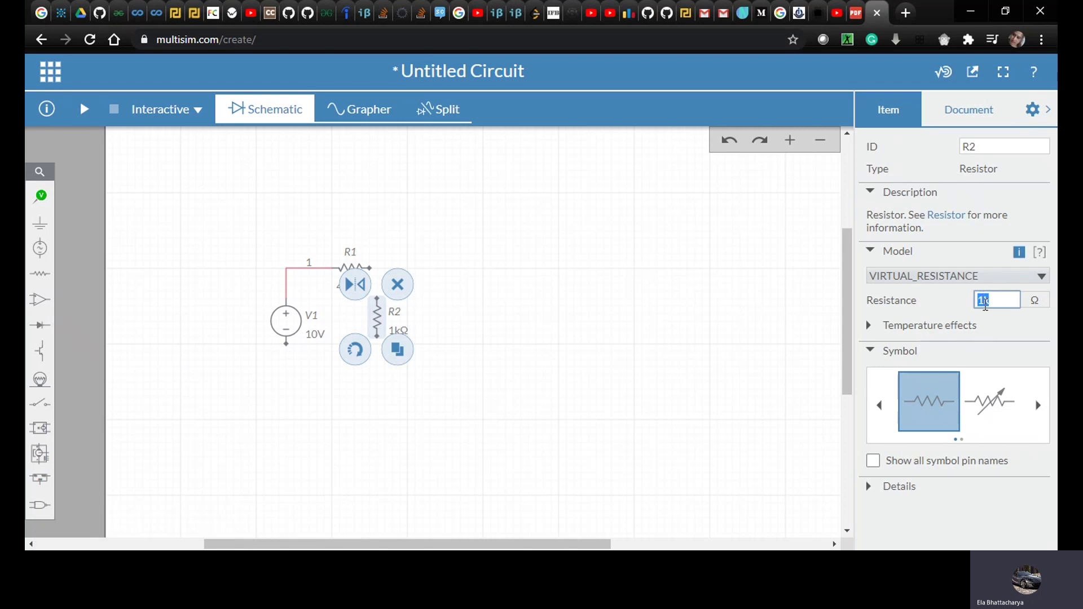
{"action": "left_click", "coordinate": [983, 302]}
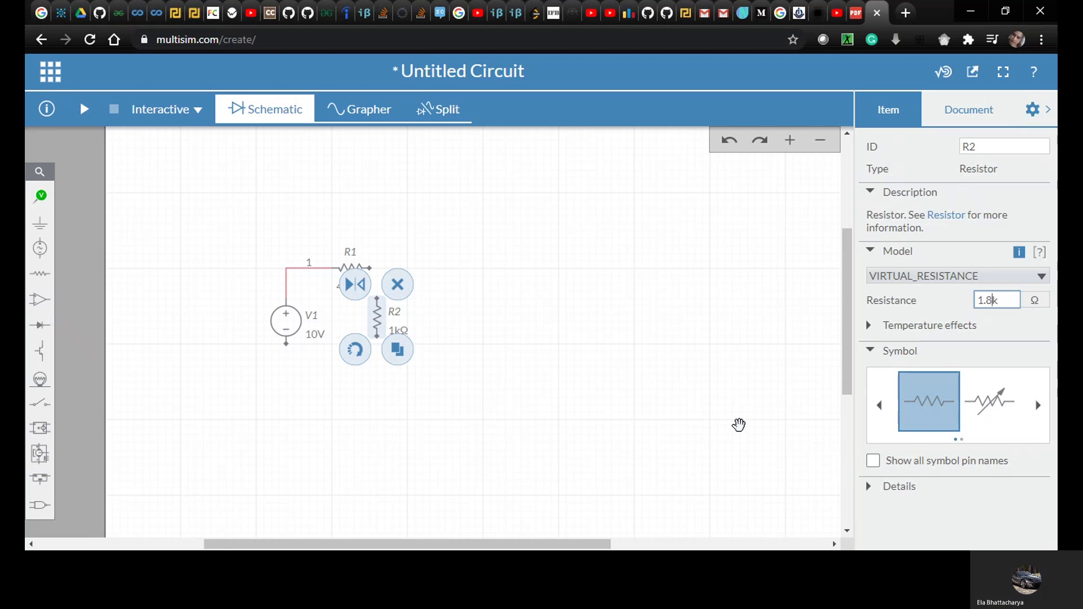
{"action": "left_click", "coordinate": [452, 317]}
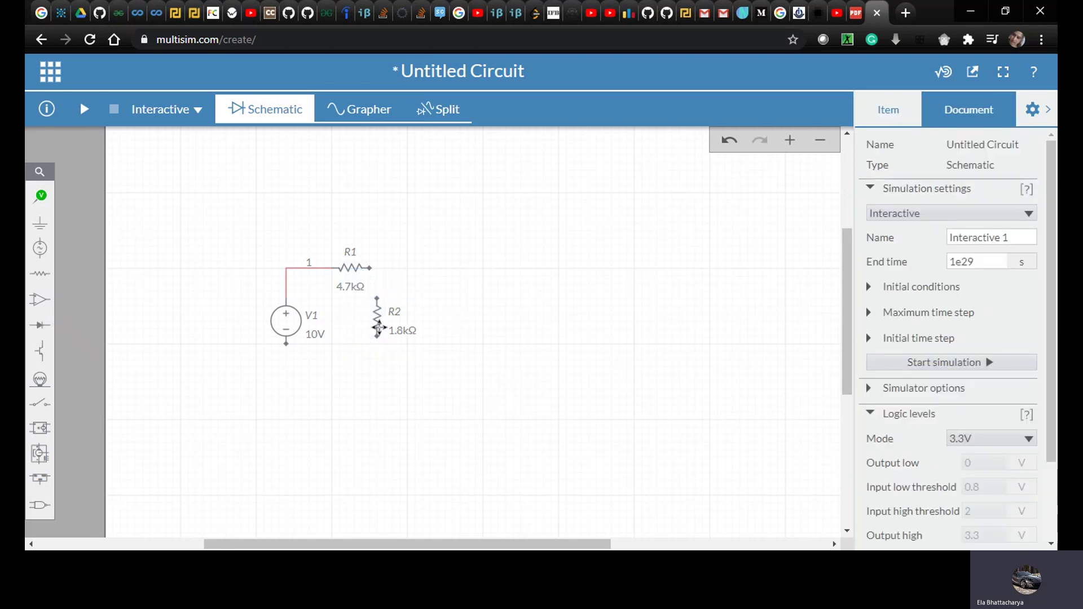
{"action": "left_click", "coordinate": [376, 326]}
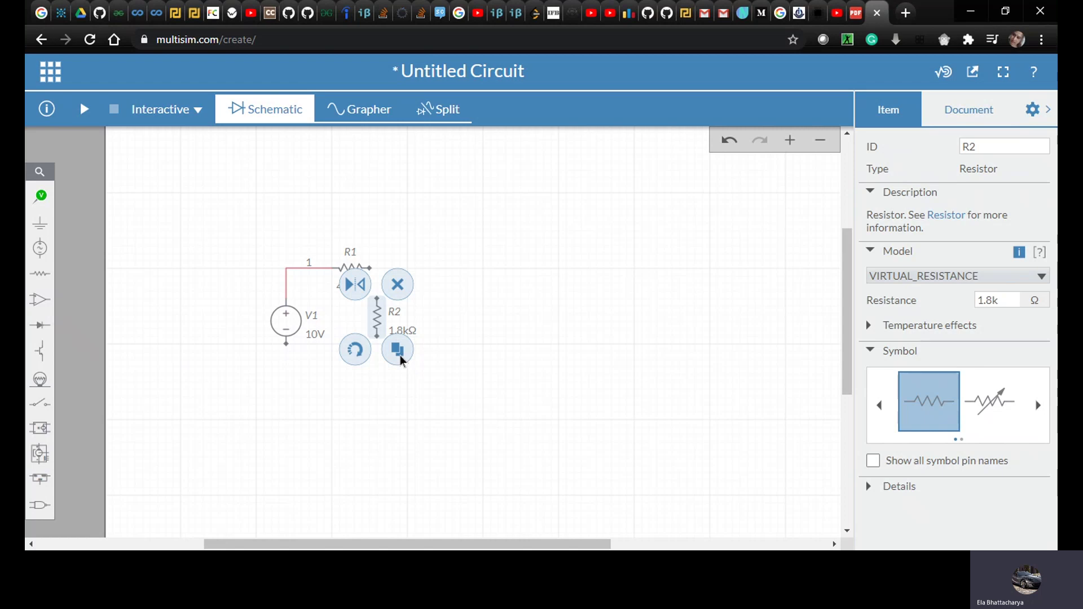
Step: Copy R2 twice to stack 1.8 kΩ resistors R3 and R4 beneath it
{"action": "left_click", "coordinate": [400, 358]}
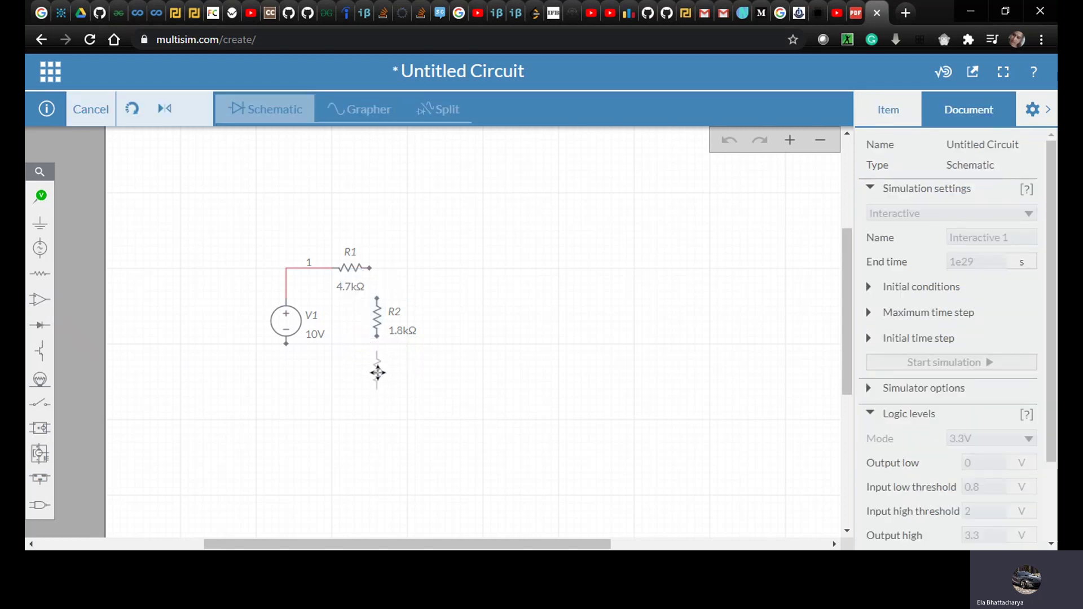
{"action": "left_click", "coordinate": [378, 373]}
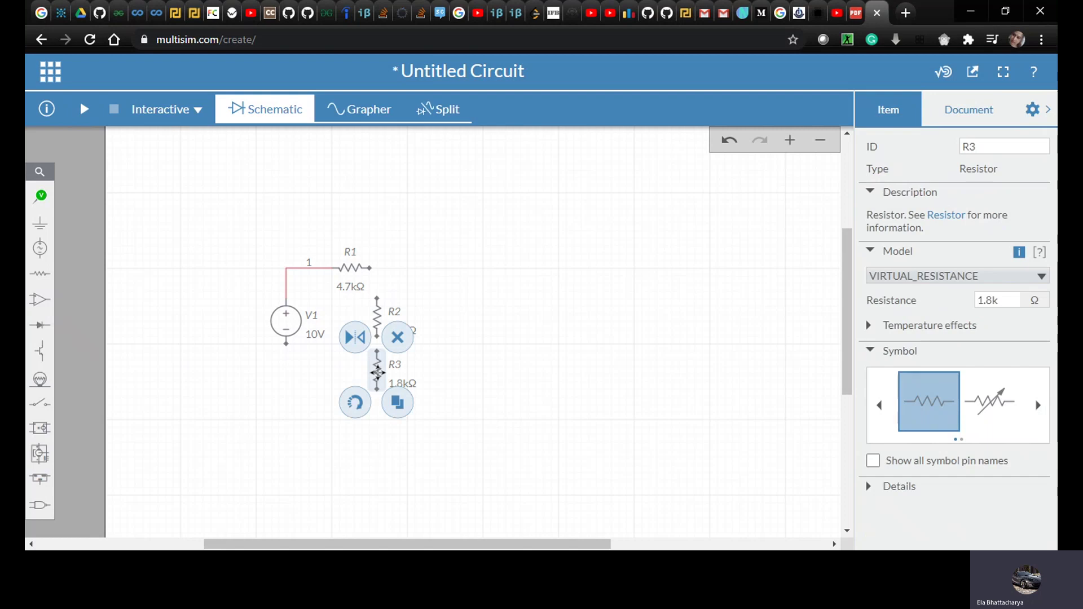
{"action": "left_click", "coordinate": [397, 403]}
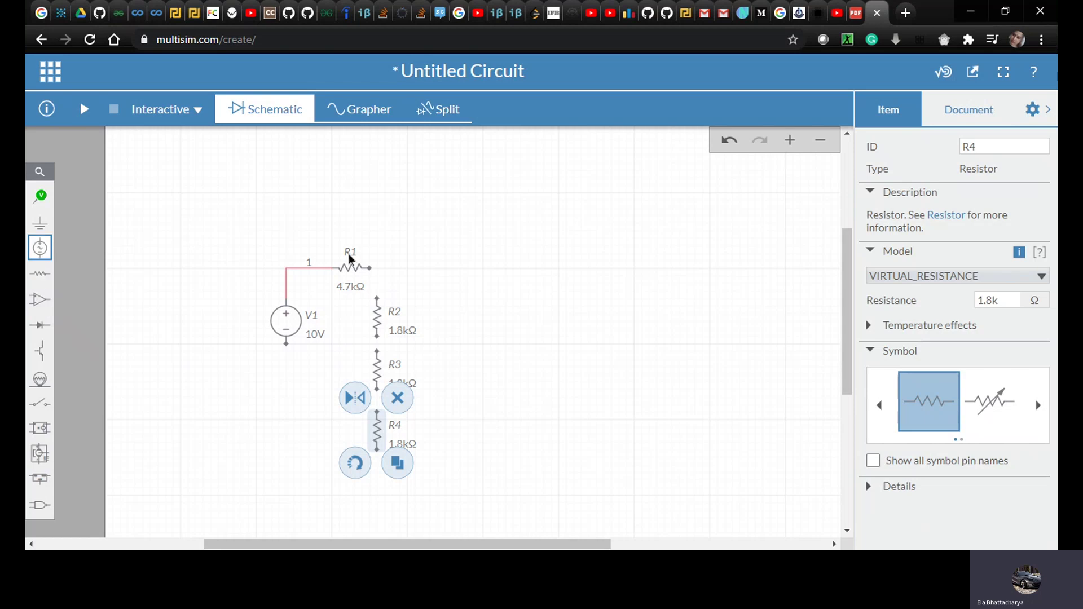
{"action": "left_click", "coordinate": [525, 252]}
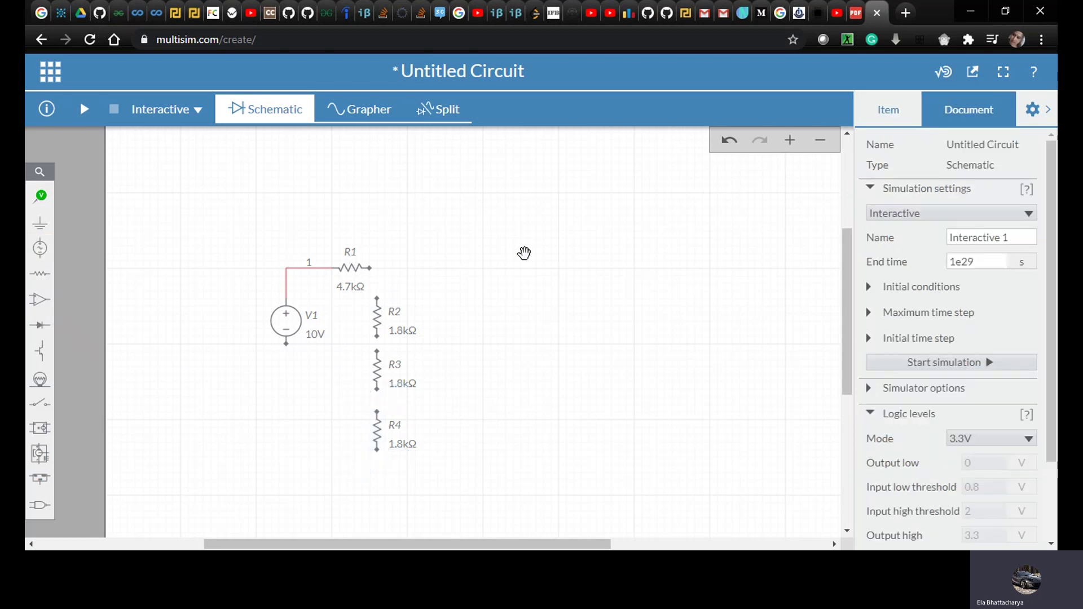
Step: Delete the old source V1 and place a new DC voltage source left of the resistors
{"action": "left_click", "coordinate": [293, 318]}
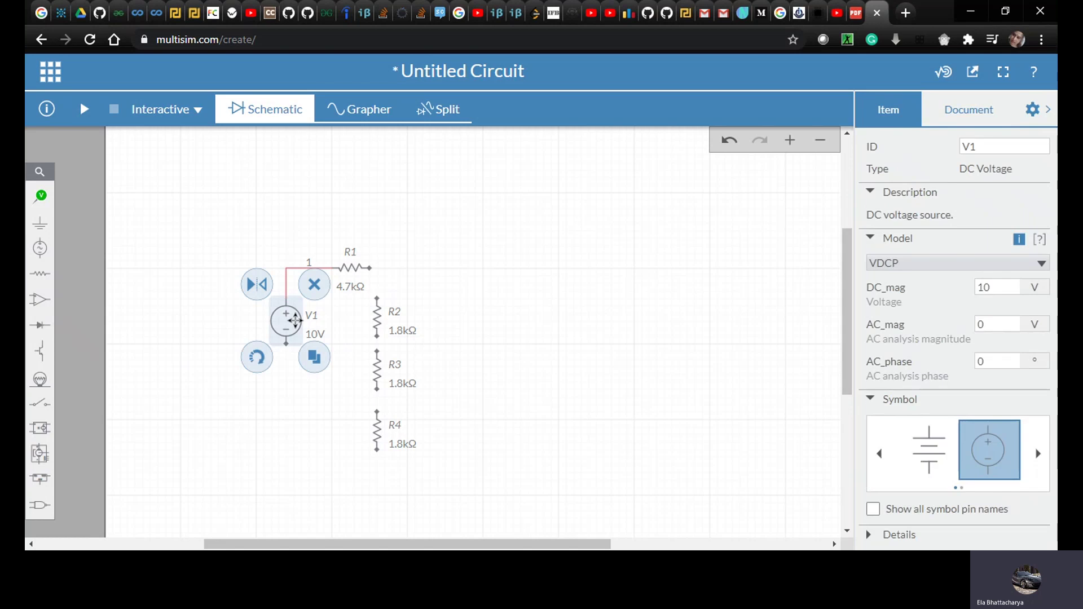
{"action": "left_click_drag", "start_coordinate": [294, 320], "coordinate": [279, 284]}
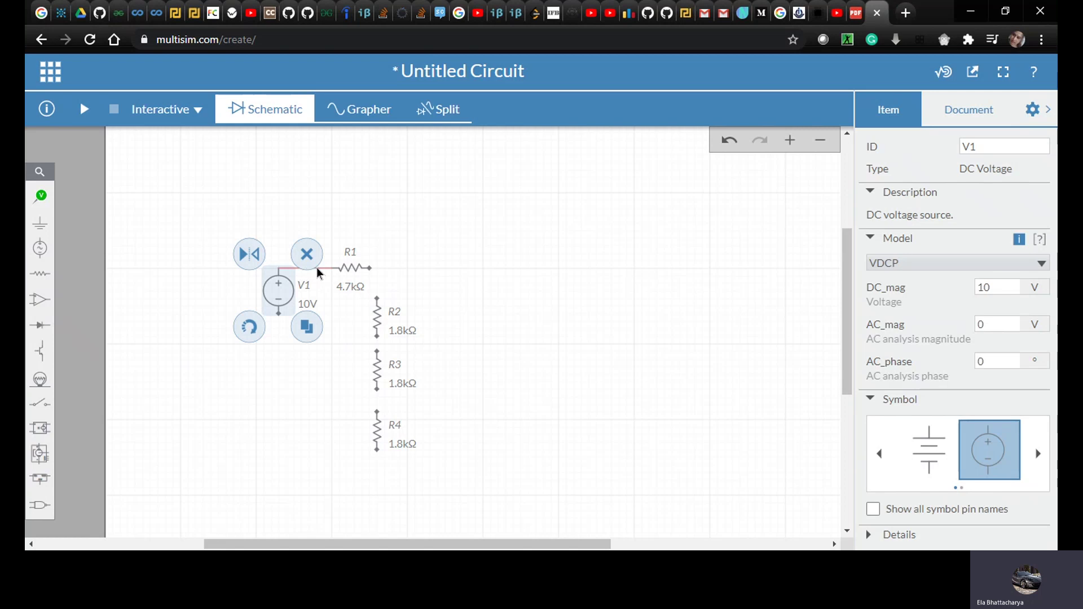
{"action": "key", "text": "Delete"}
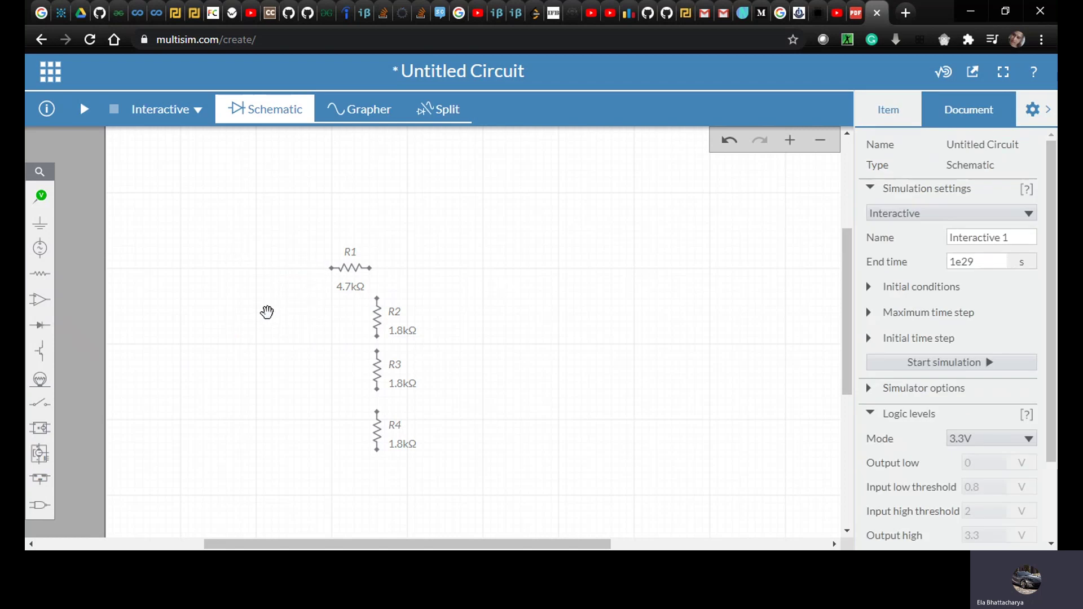
{"action": "left_click_drag", "start_coordinate": [40, 223], "coordinate": [42, 255]}
{"action": "left_click", "coordinate": [41, 251]}
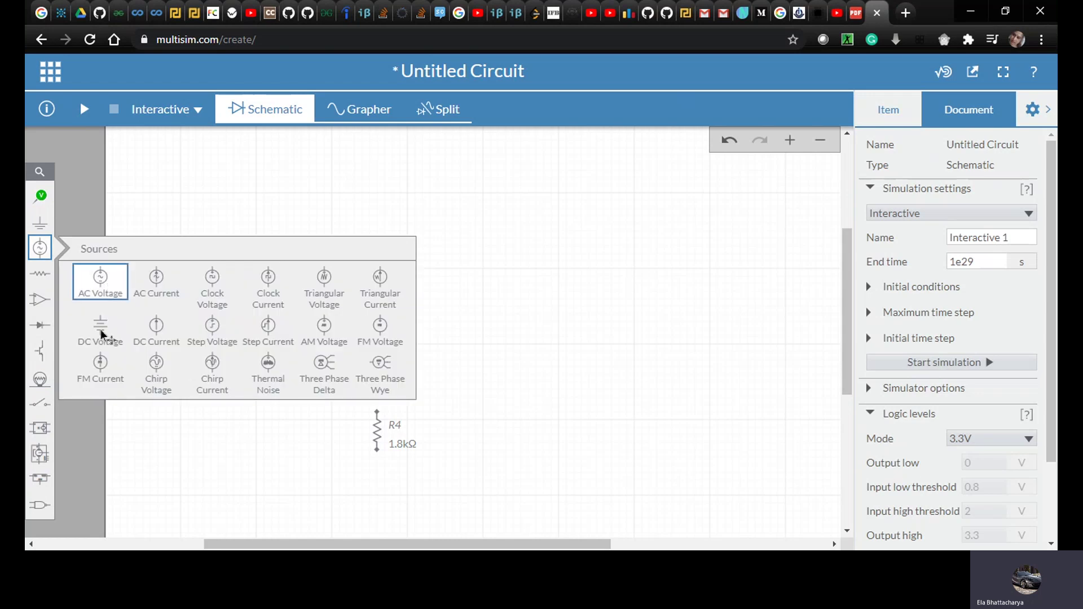
{"action": "left_click", "coordinate": [102, 337]}
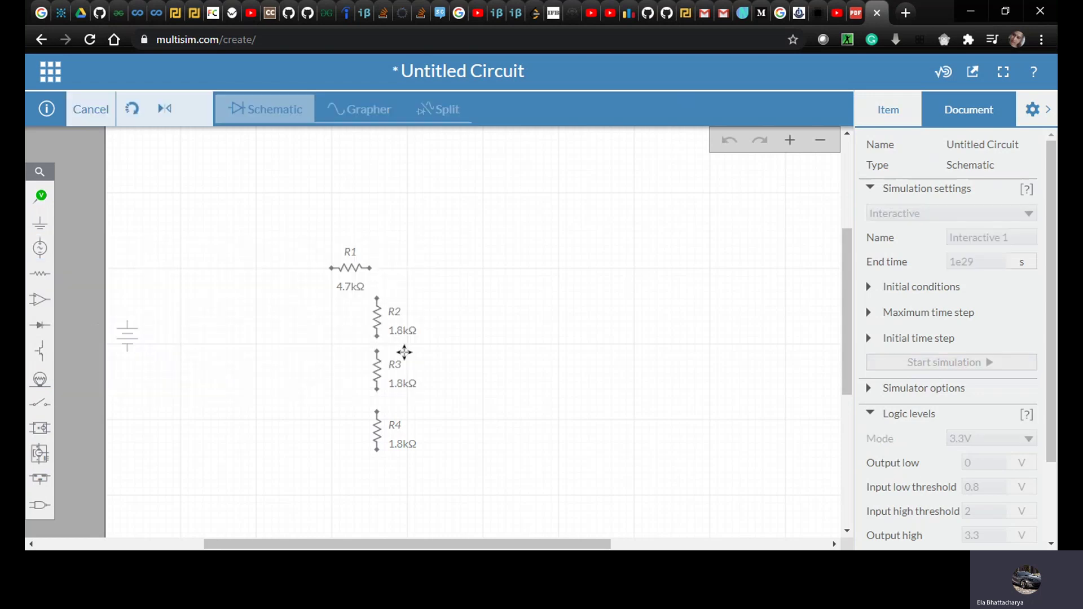
{"action": "left_click", "coordinate": [883, 113]}
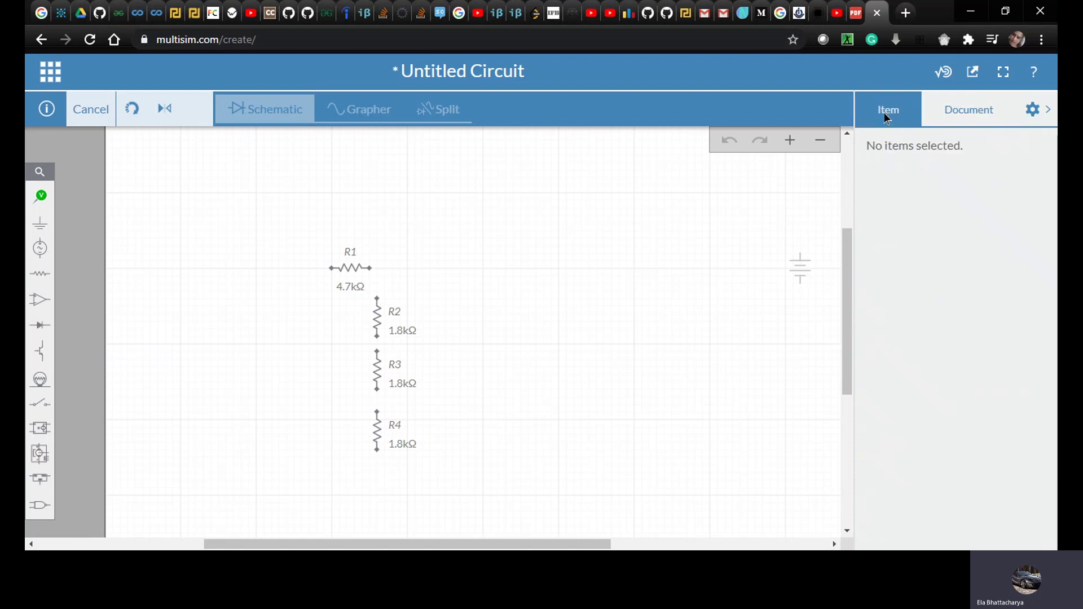
{"action": "left_click", "coordinate": [270, 356]}
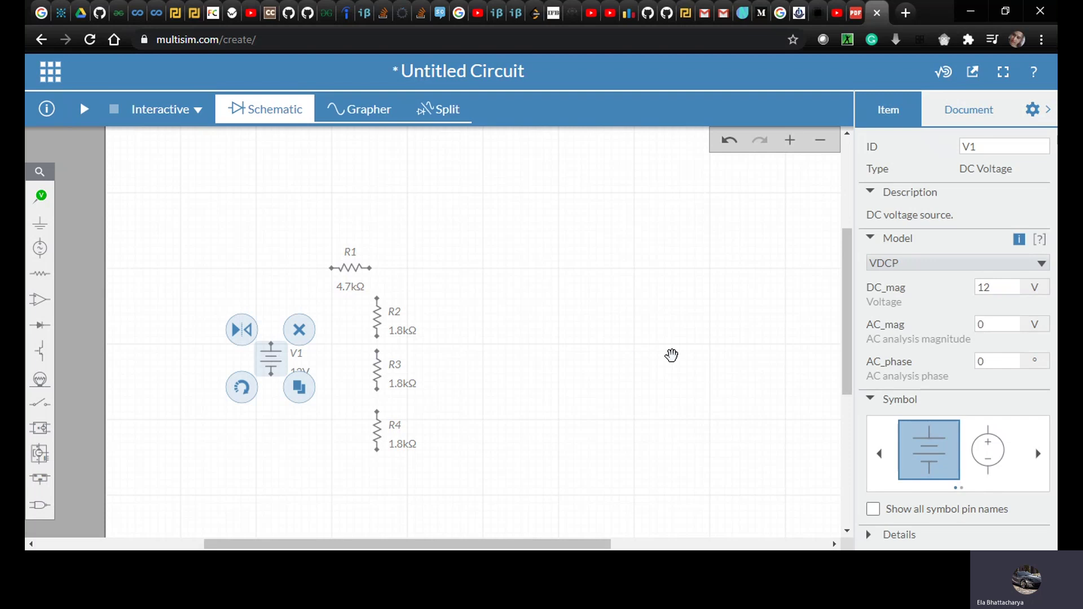
Step: Give the new V1 the circle symbol and change its voltage from 12 to 10 V
{"action": "left_click", "coordinate": [980, 450]}
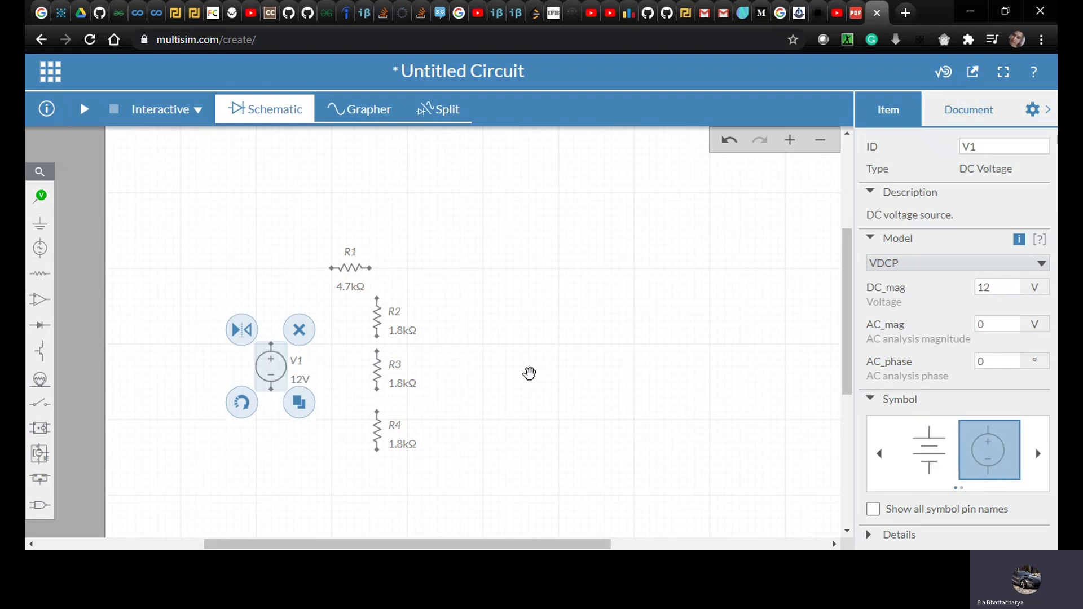
{"action": "double_click", "coordinate": [1001, 288]}
{"action": "left_click", "coordinate": [1001, 288]}
{"action": "left_click", "coordinate": [289, 261]}
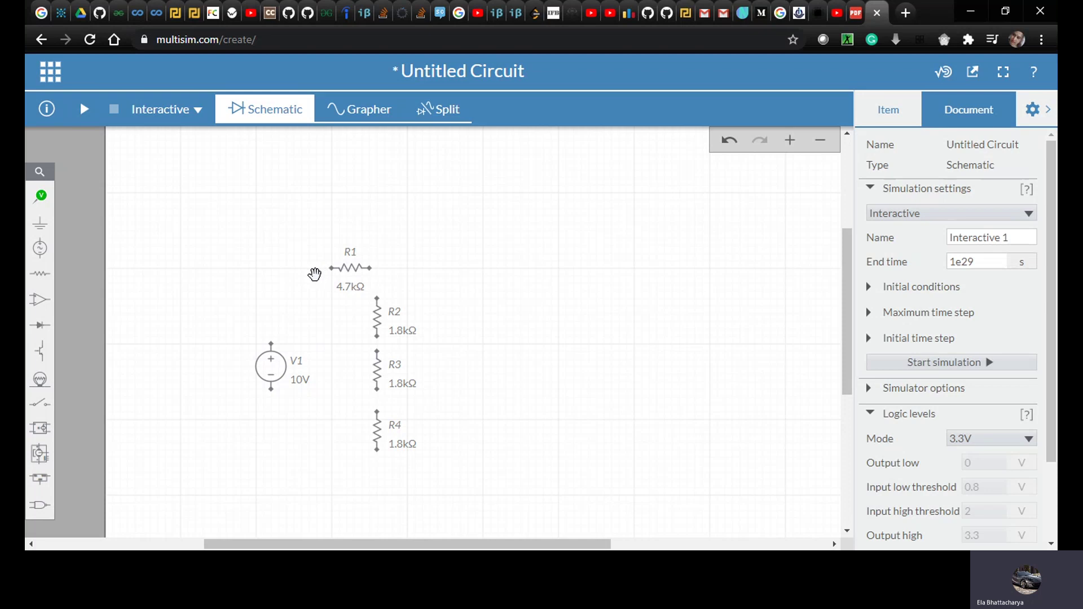
Step: Shift R1 left and wire V1's top terminal to R1's left end
{"action": "left_click_drag", "start_coordinate": [357, 266], "coordinate": [327, 273]}
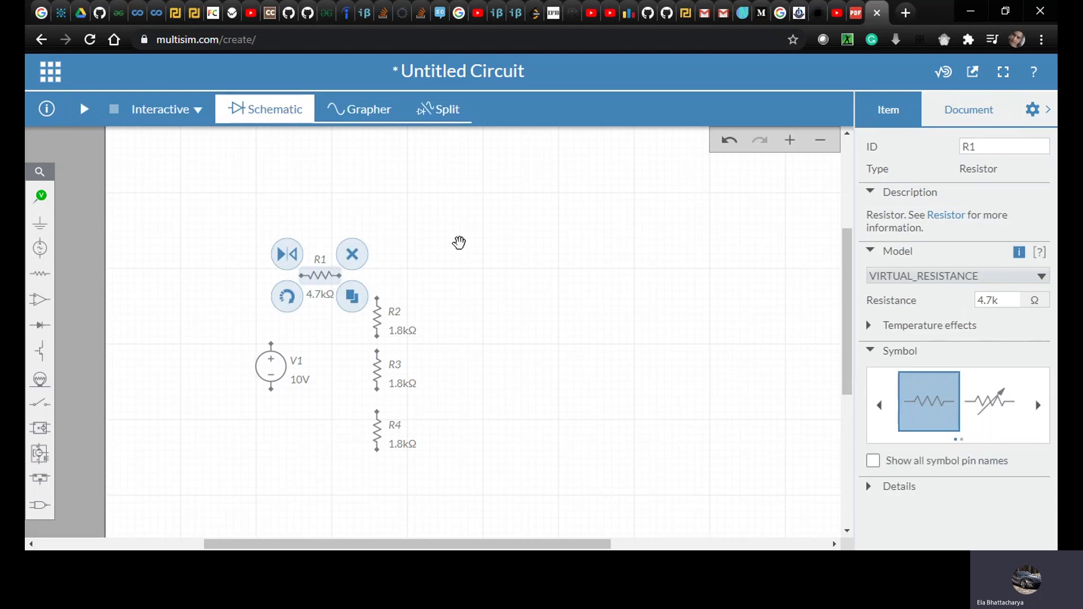
{"action": "left_click", "coordinate": [465, 243]}
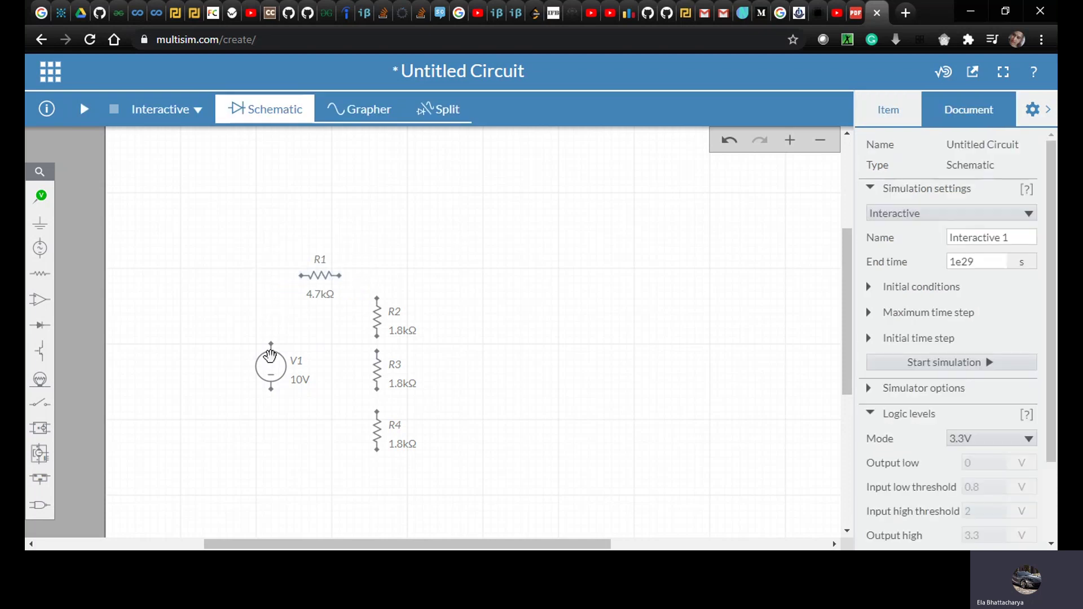
{"action": "left_click", "coordinate": [271, 343]}
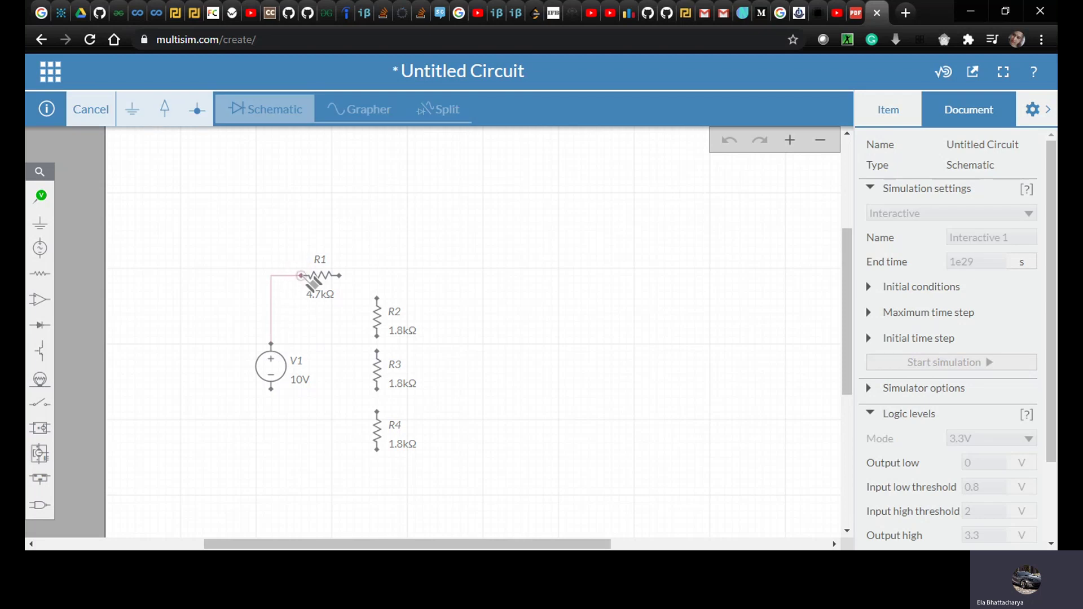
{"action": "left_click", "coordinate": [303, 276]}
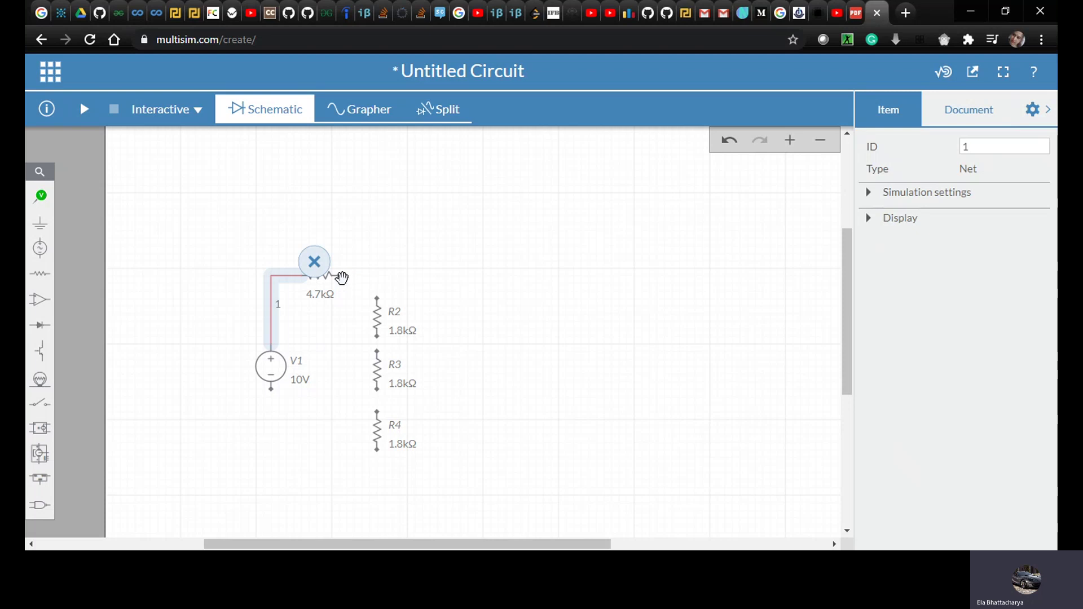
{"action": "left_click", "coordinate": [341, 278]}
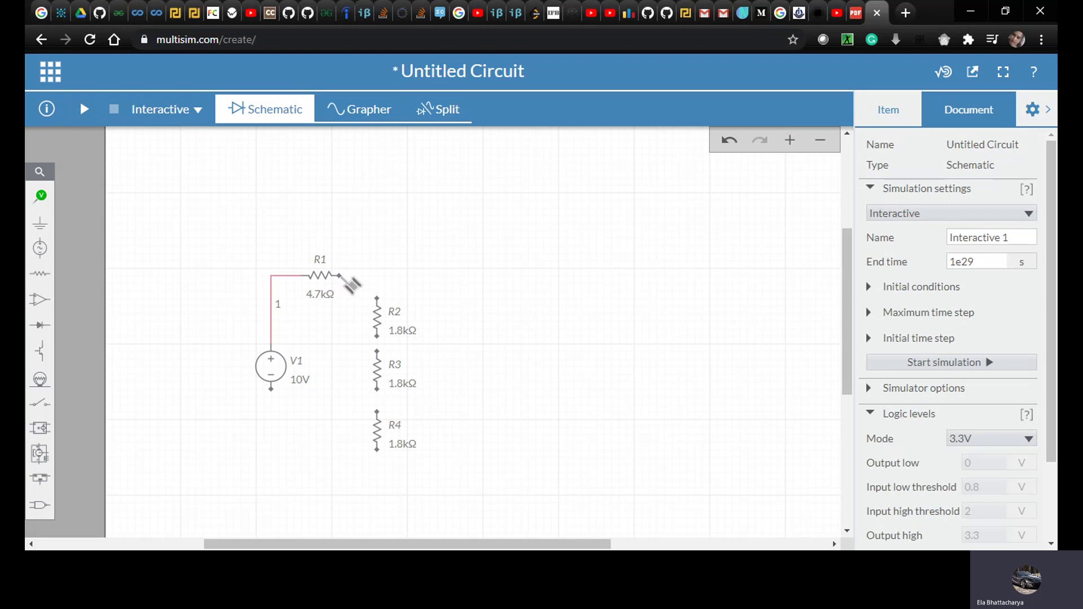
Step: Wire R1's right end to R2's top, and R2's bottom to R3's top
{"action": "left_click", "coordinate": [340, 276]}
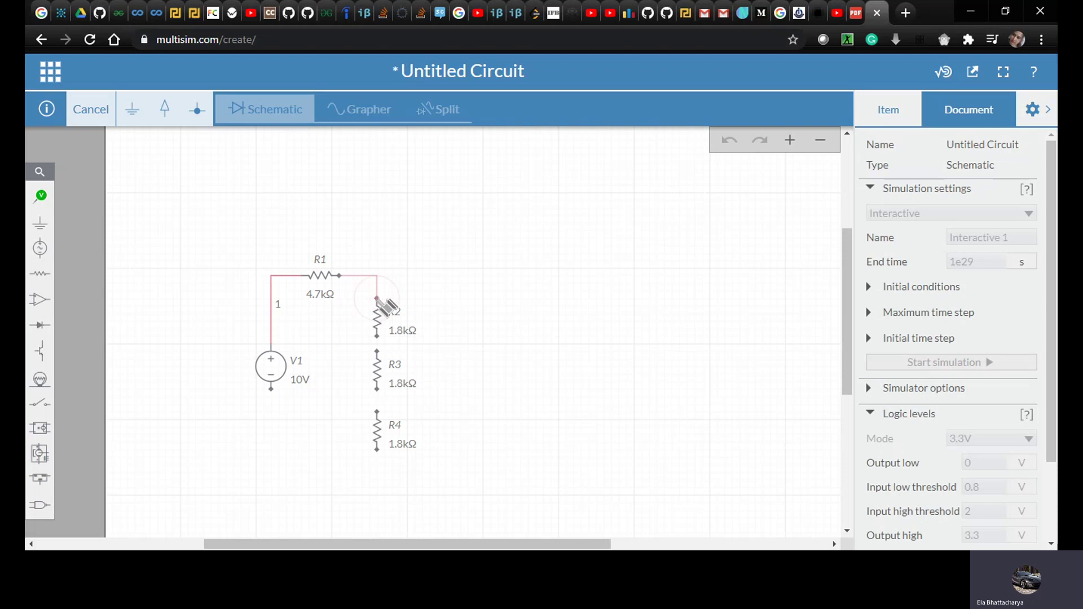
{"action": "left_click", "coordinate": [377, 299]}
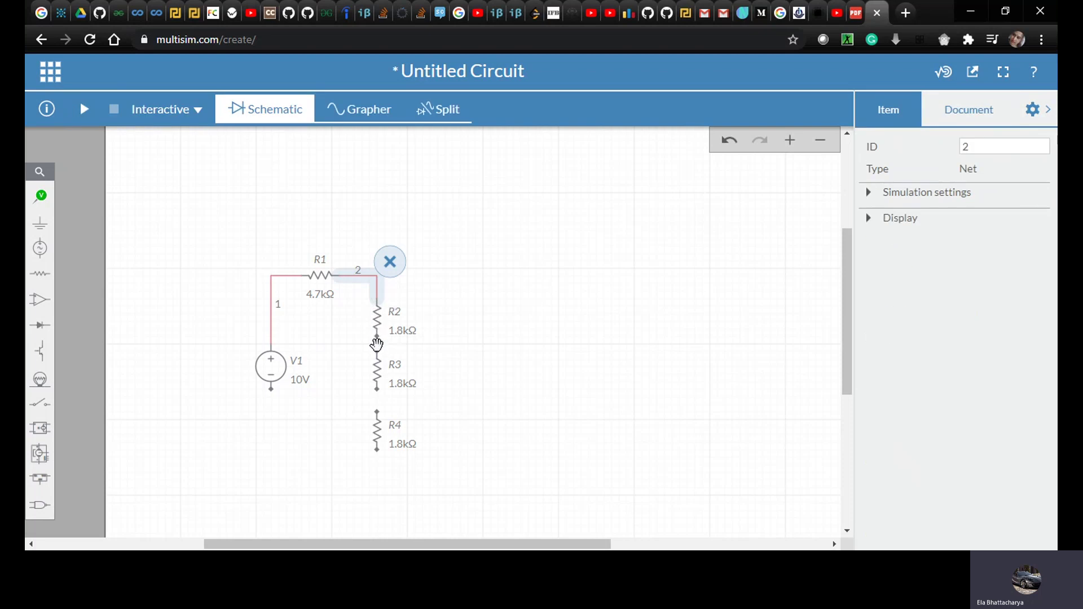
{"action": "left_click", "coordinate": [378, 349]}
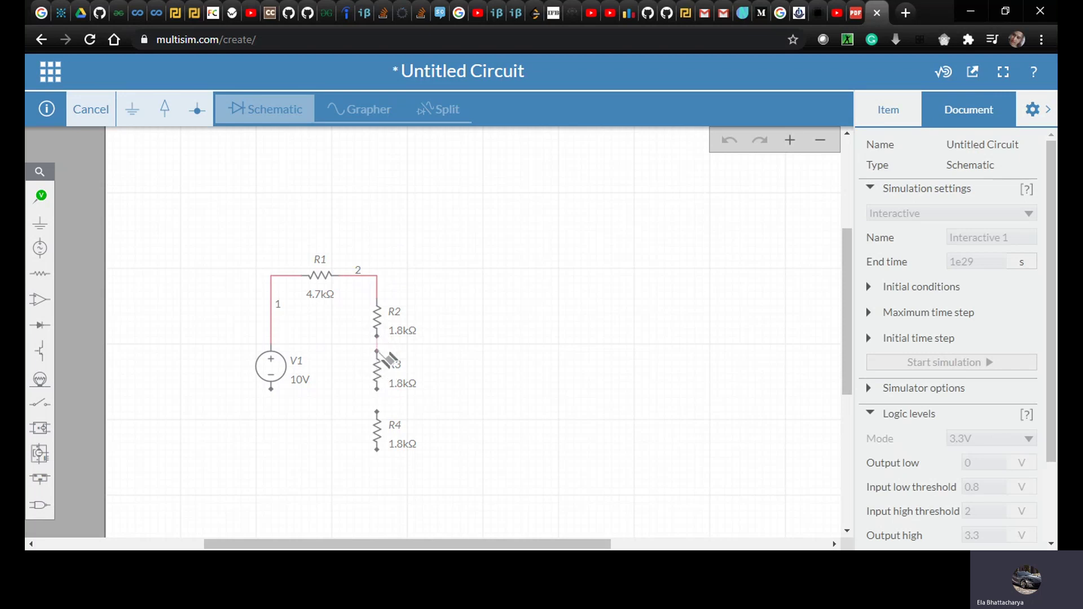
{"action": "left_click", "coordinate": [376, 339]}
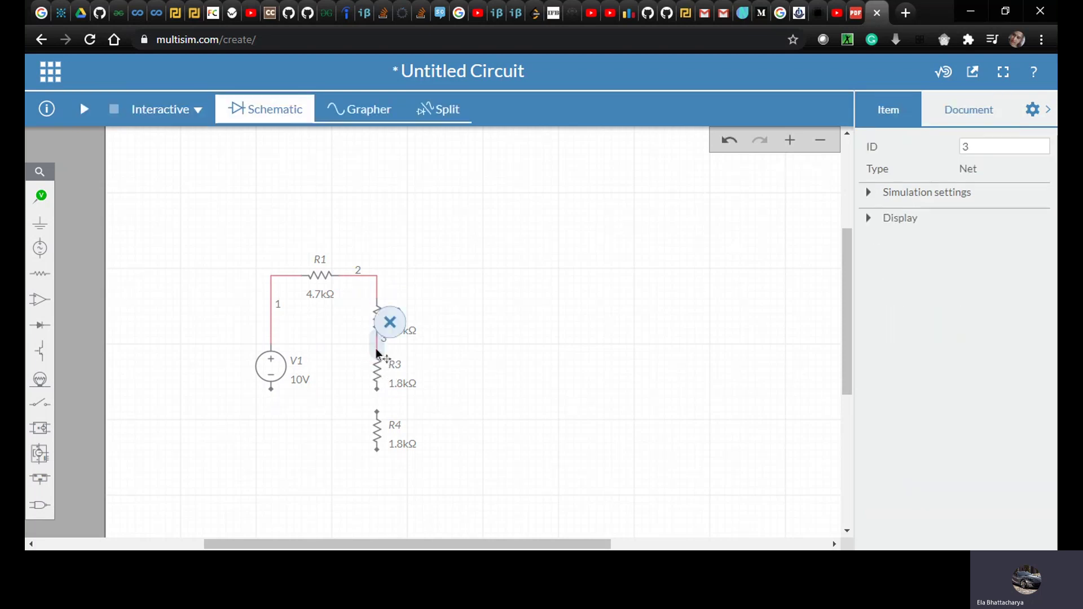
{"action": "left_click", "coordinate": [379, 381]}
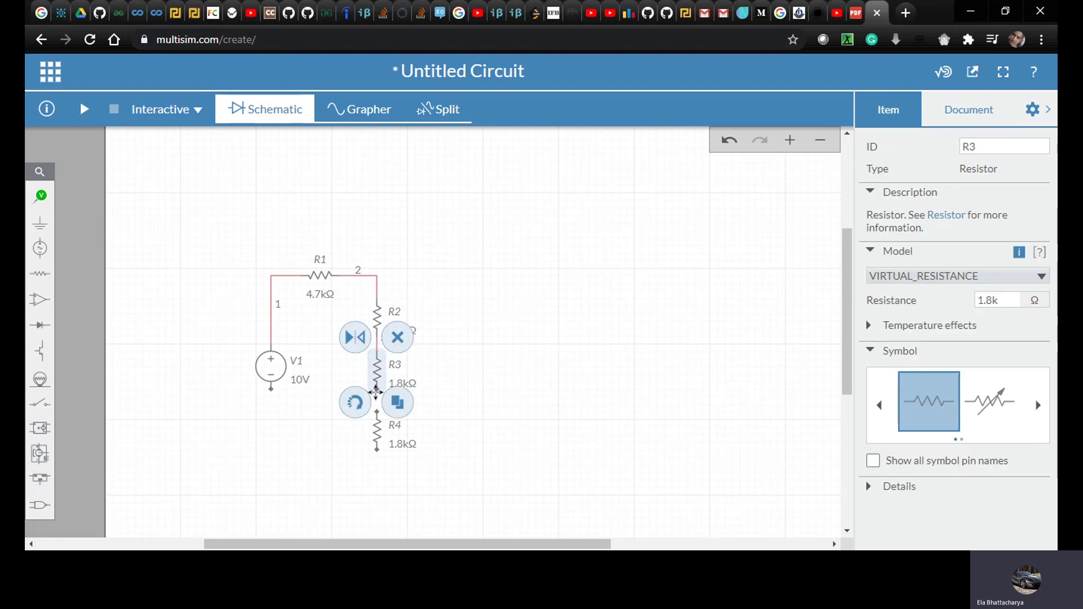
{"action": "left_click", "coordinate": [438, 395]}
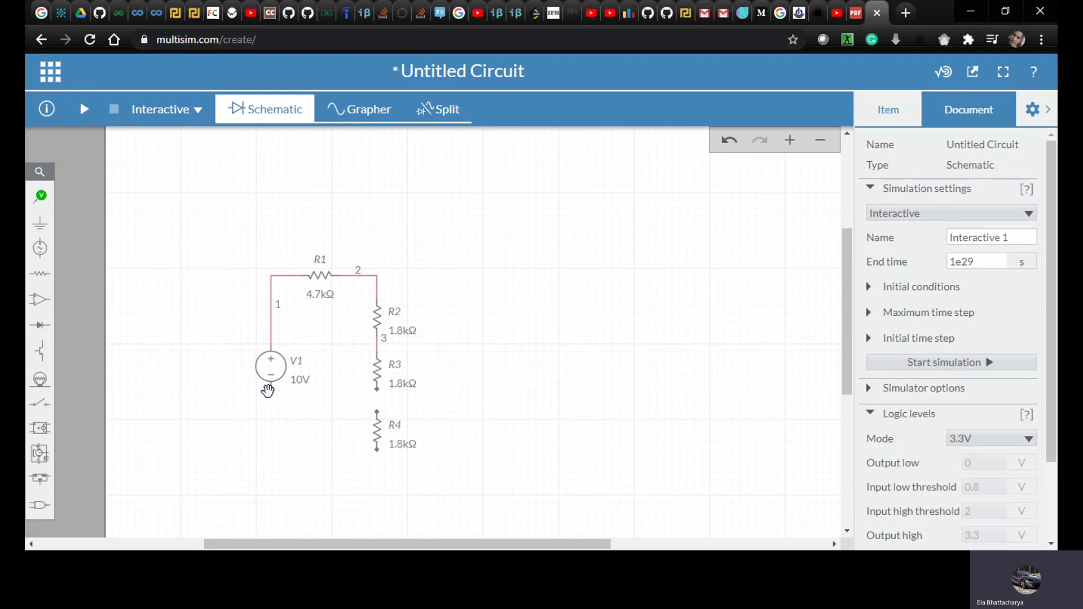
Step: Wire V1's negative terminal to R4's bottom pin as net 4
{"action": "left_click", "coordinate": [270, 389]}
{"action": "scroll", "coordinate": [284, 408], "scroll_direction": "up", "scroll_amount": 3}
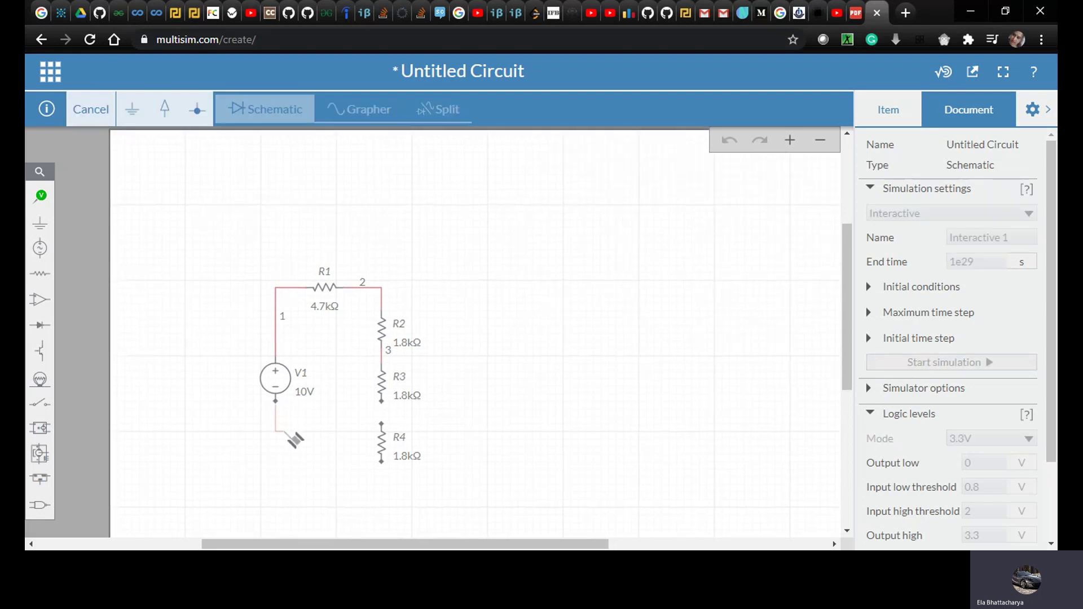
{"action": "scroll", "coordinate": [301, 466], "scroll_direction": "down", "scroll_amount": 2}
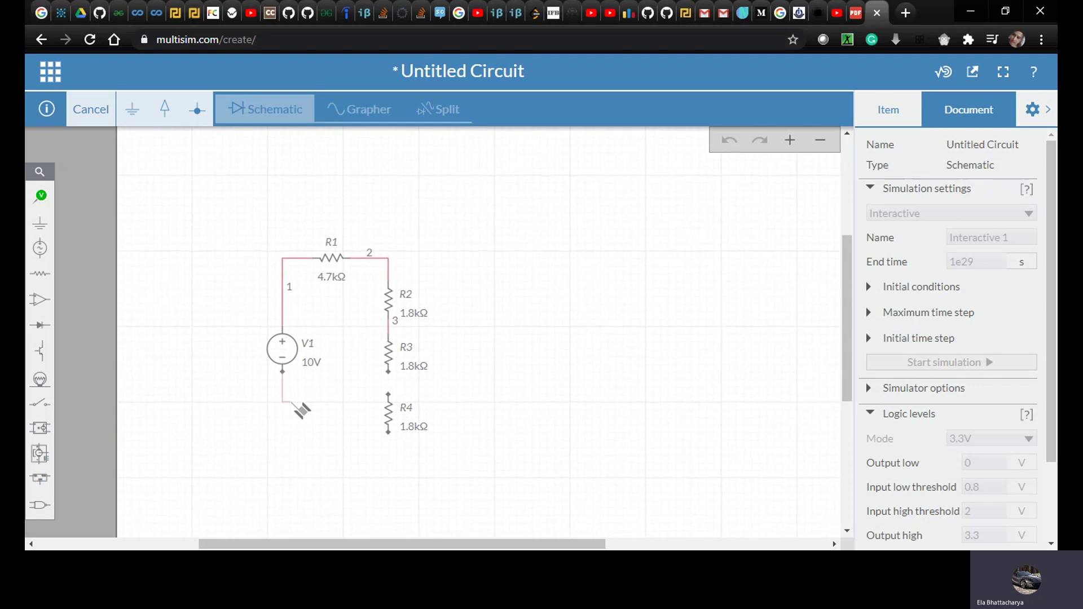
{"action": "scroll", "coordinate": [302, 406], "scroll_direction": "down", "scroll_amount": 1}
{"action": "scroll", "coordinate": [295, 415], "scroll_direction": "up", "scroll_amount": 2}
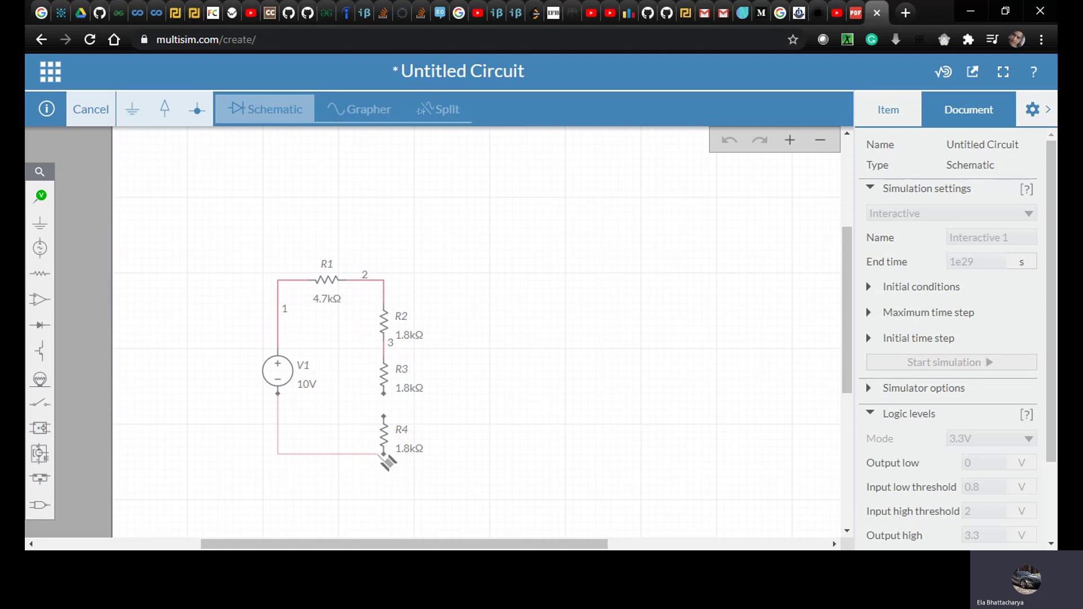
{"action": "left_click", "coordinate": [385, 455]}
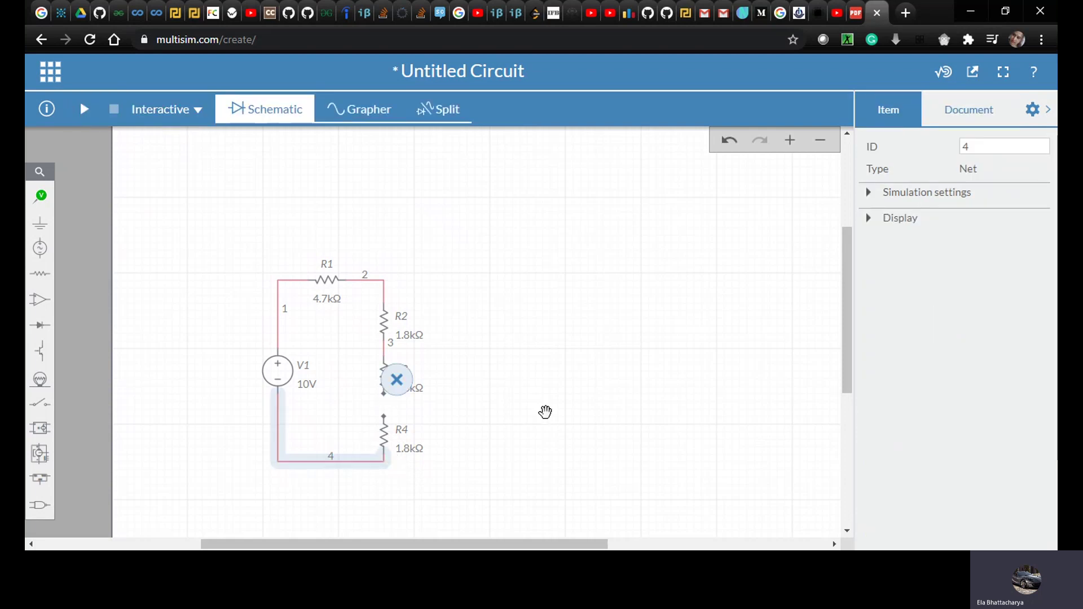
{"action": "left_click_drag", "start_coordinate": [545, 412], "coordinate": [520, 380]}
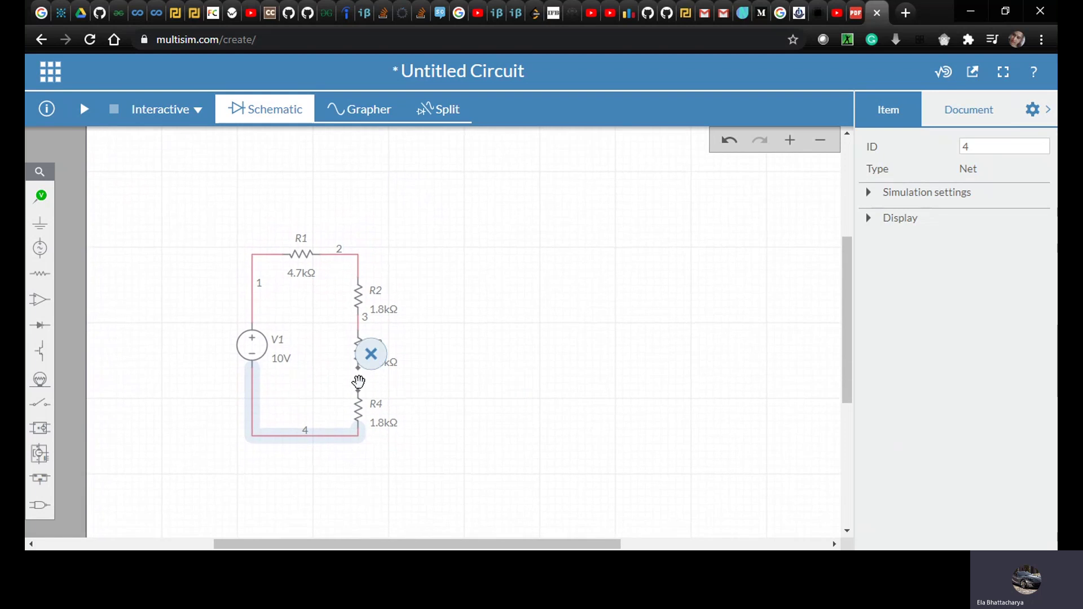
{"action": "left_click", "coordinate": [419, 390]}
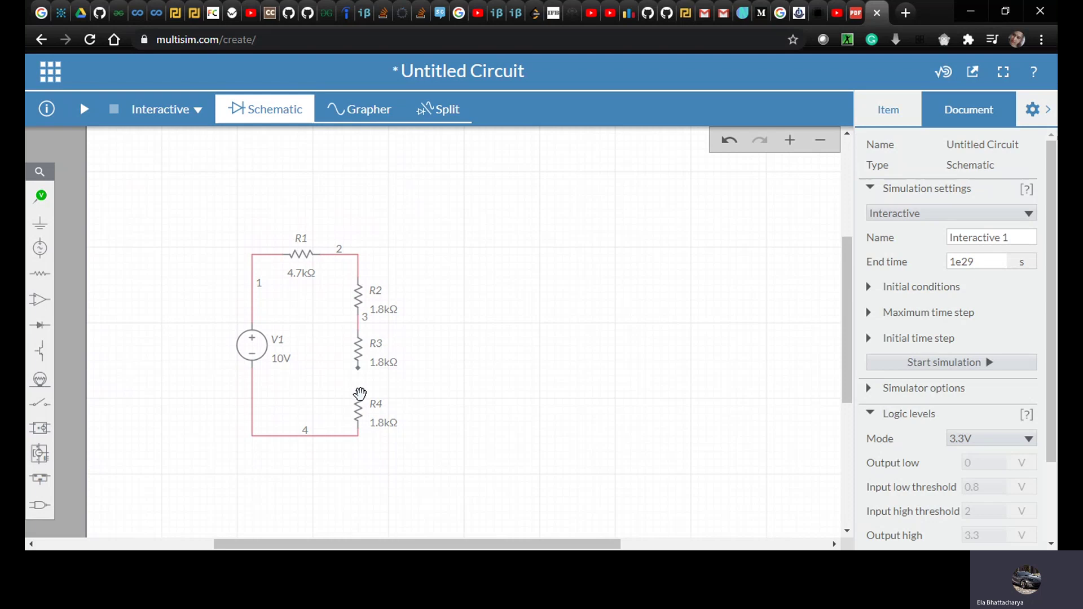
{"action": "left_click", "coordinate": [360, 394]}
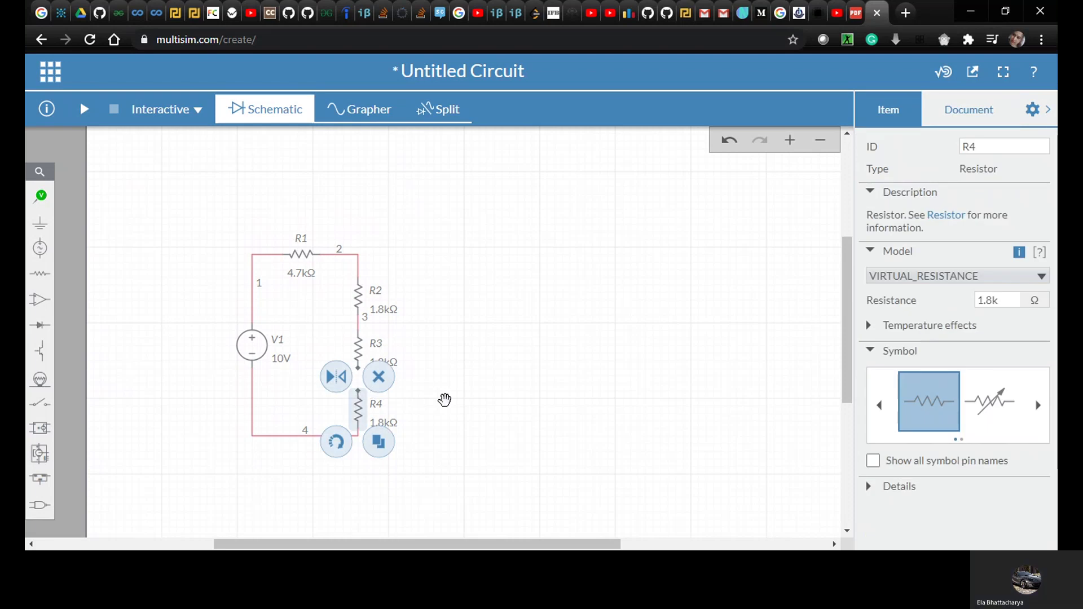
{"action": "left_click", "coordinate": [380, 400]}
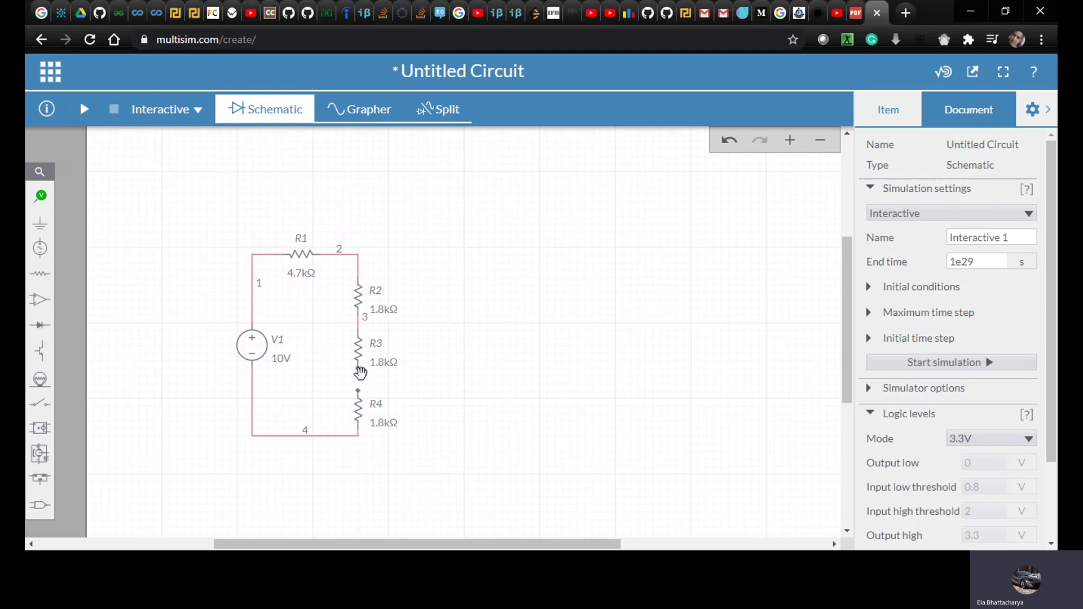
Step: Connect R3's bottom pin to R4's top as net 5 and zoom in on the circuit
{"action": "left_click", "coordinate": [358, 369]}
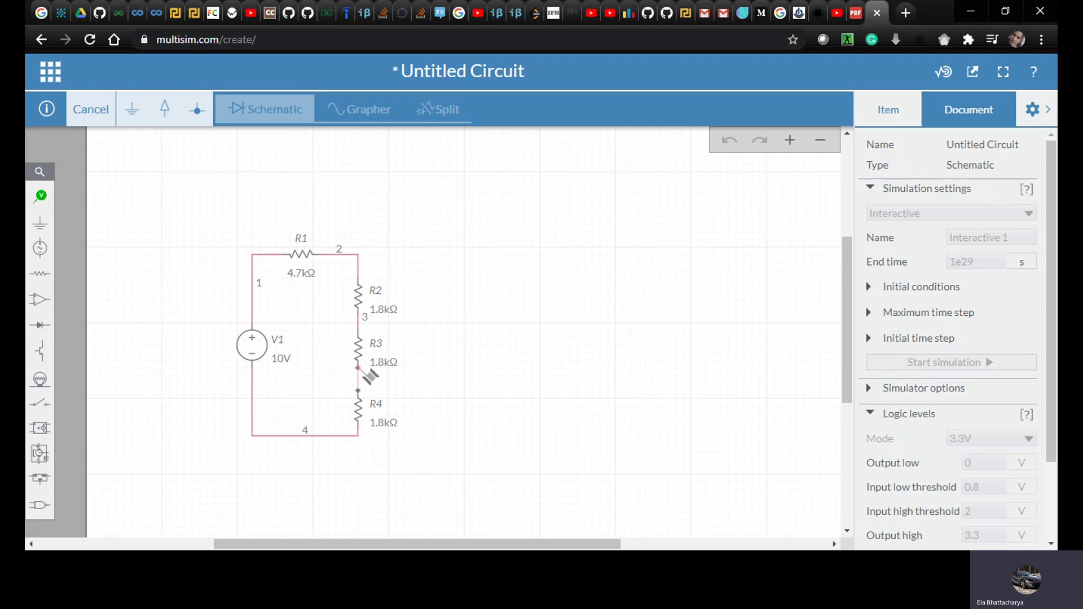
{"action": "left_click", "coordinate": [358, 369]}
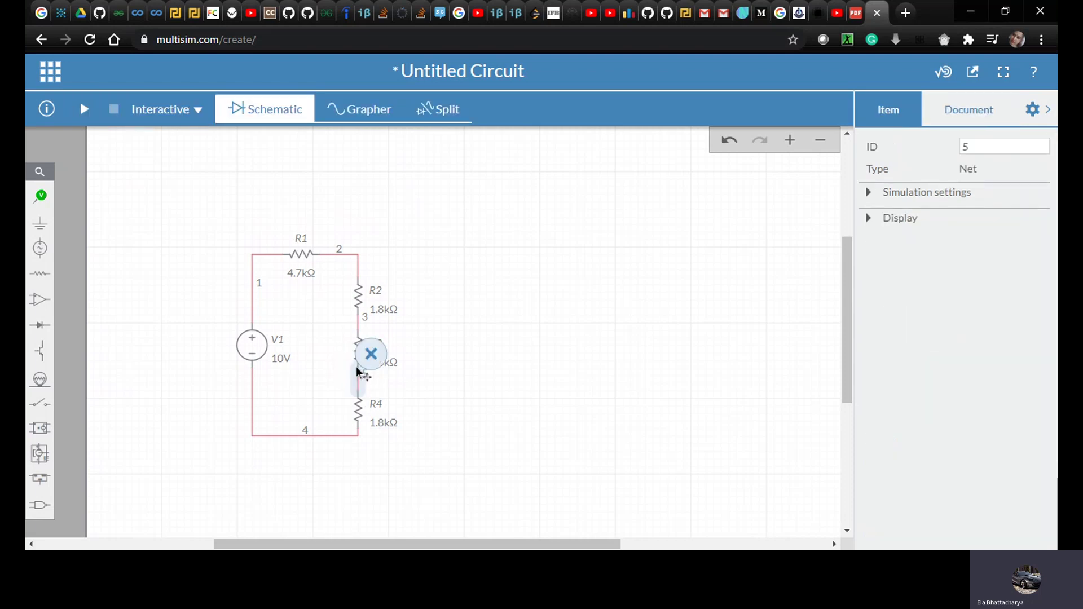
{"action": "left_click", "coordinate": [626, 286]}
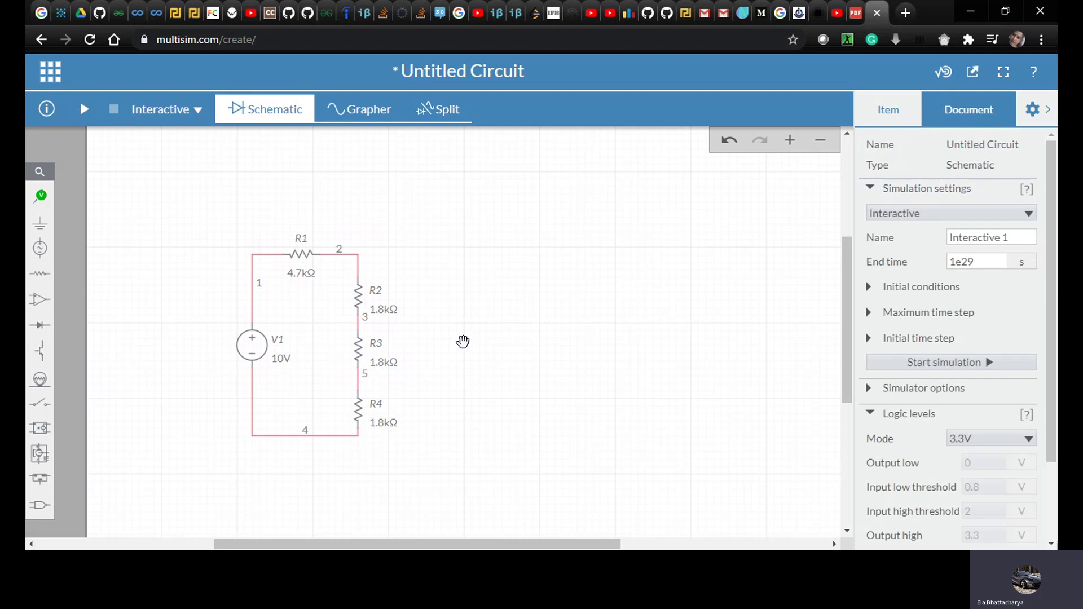
{"action": "scroll", "coordinate": [462, 342], "scroll_direction": "down", "scroll_amount": 5}
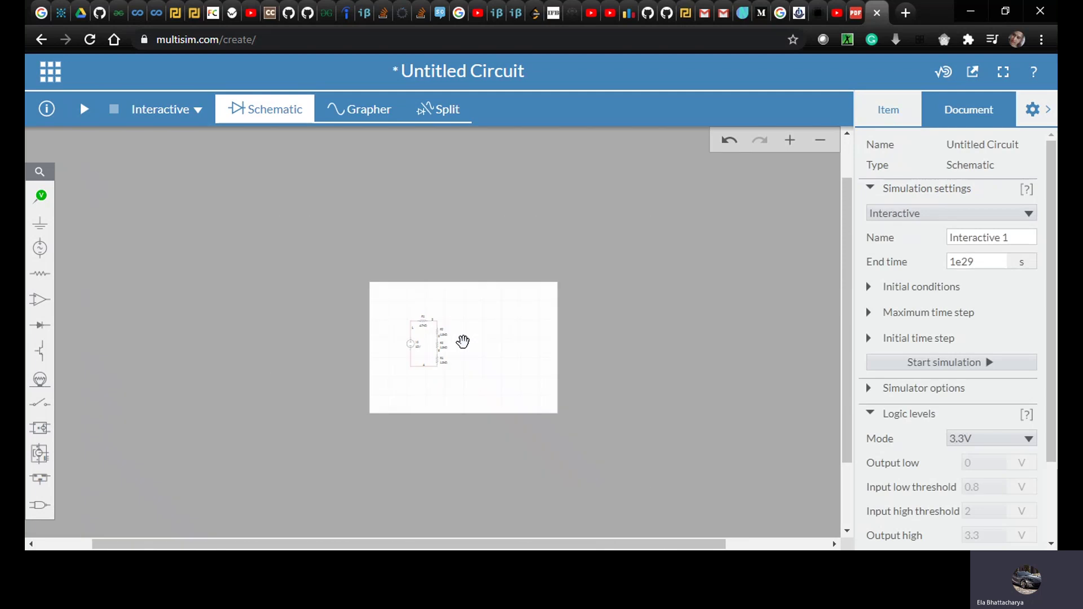
{"action": "left_click", "coordinate": [794, 142]}
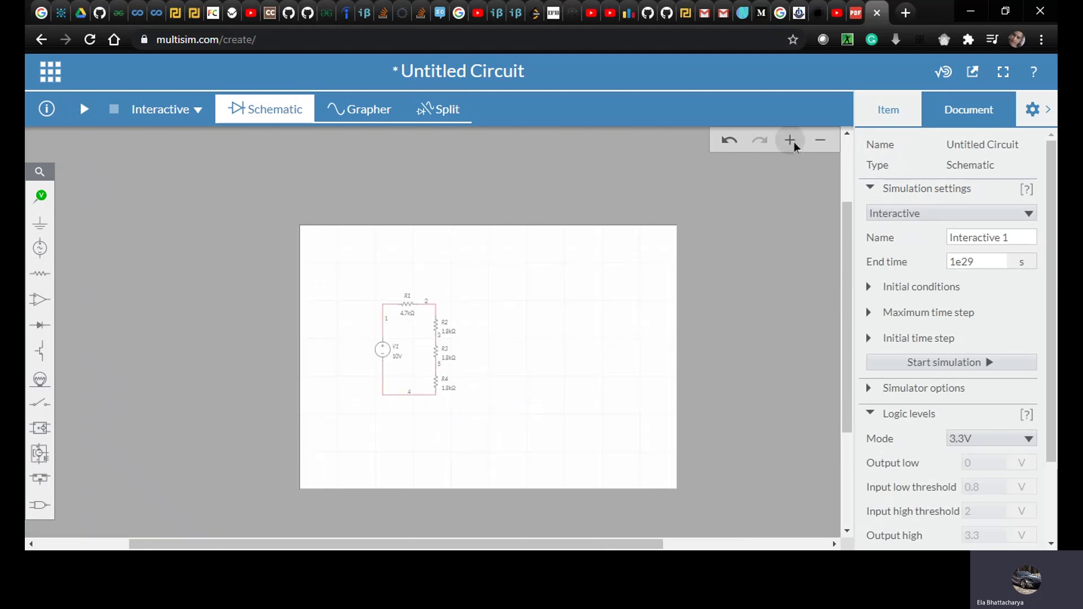
{"action": "left_click", "coordinate": [793, 142]}
{"action": "left_click", "coordinate": [794, 142]}
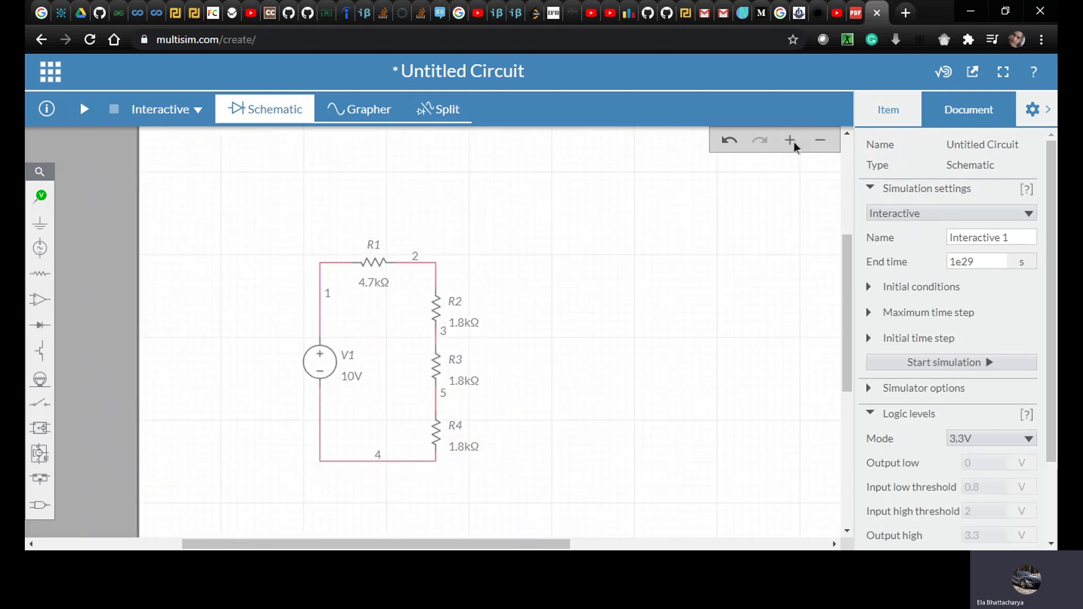
{"action": "left_click", "coordinate": [840, 15]}
{"action": "left_click", "coordinate": [856, 14]}
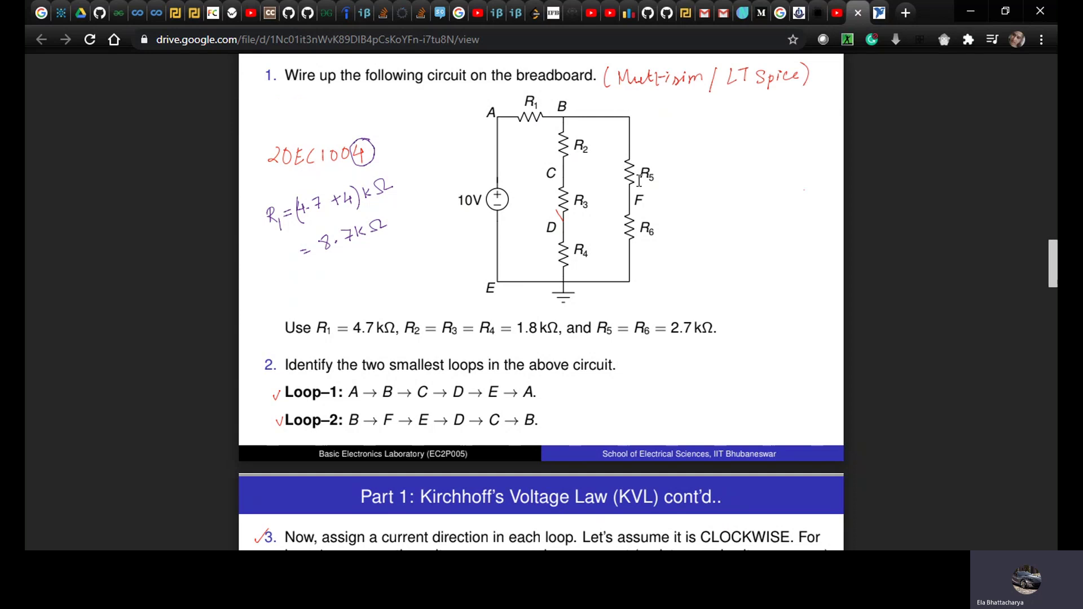
{"action": "left_click", "coordinate": [878, 14]}
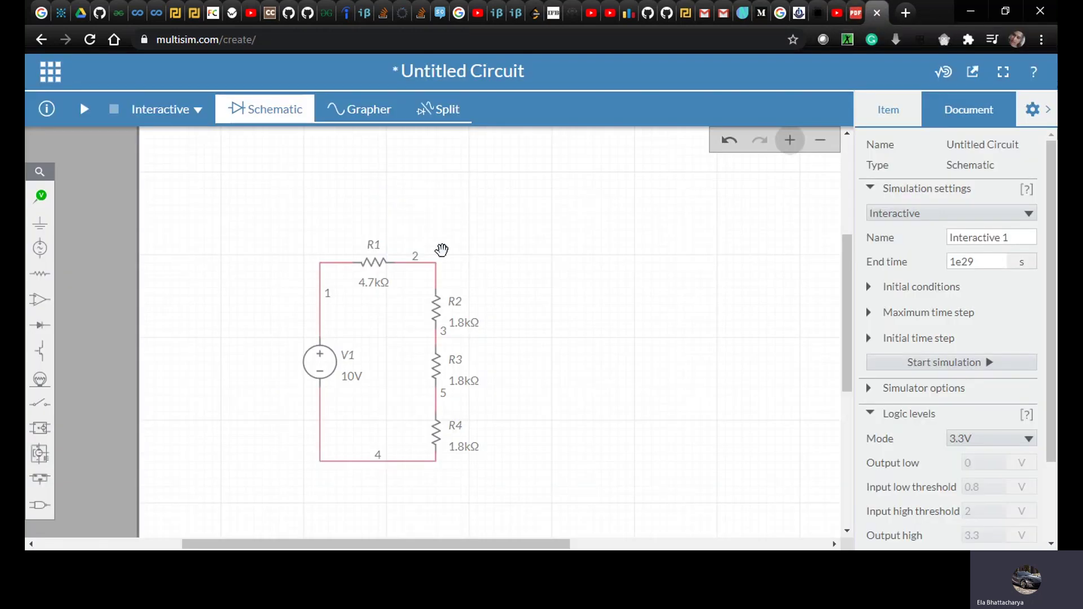
Step: Place a vertical 2.7 kΩ resistor R5 right of the loop, beside R2 and R3
{"action": "left_click", "coordinate": [38, 278]}
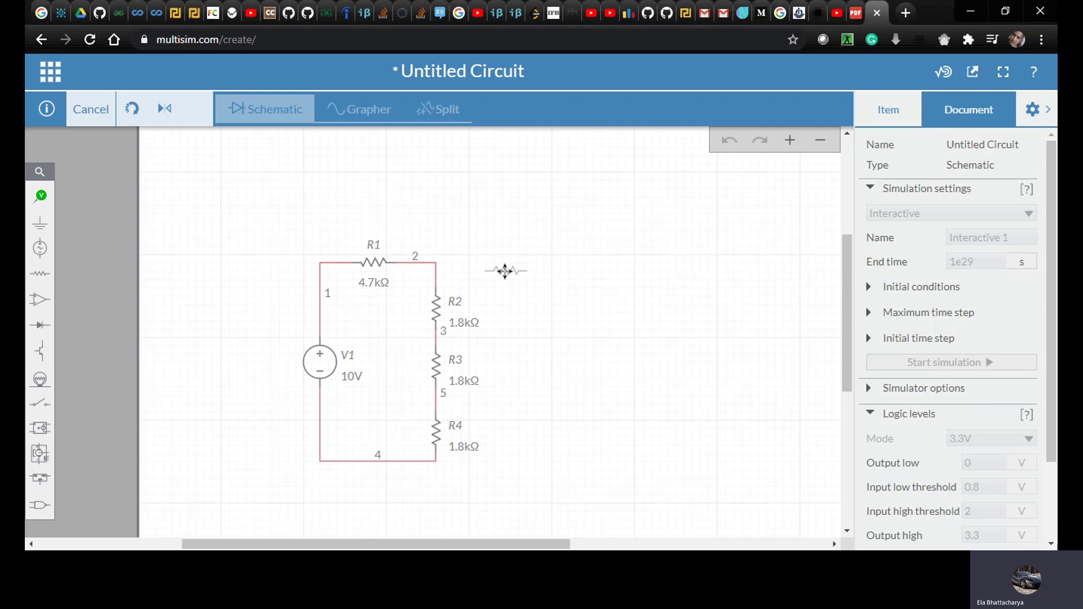
{"action": "left_click", "coordinate": [505, 271]}
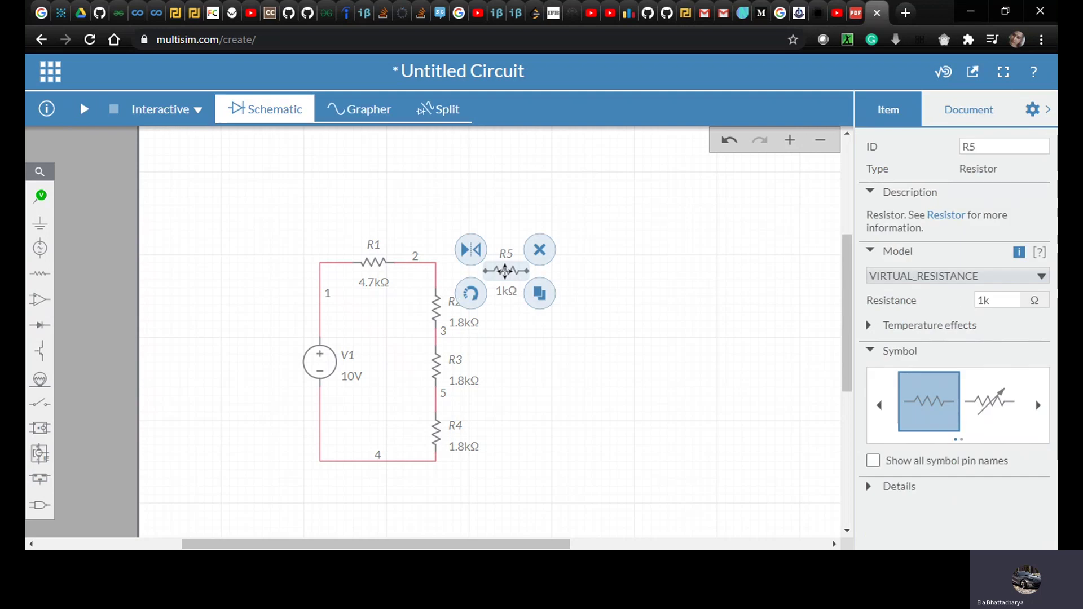
{"action": "left_click", "coordinate": [470, 294]}
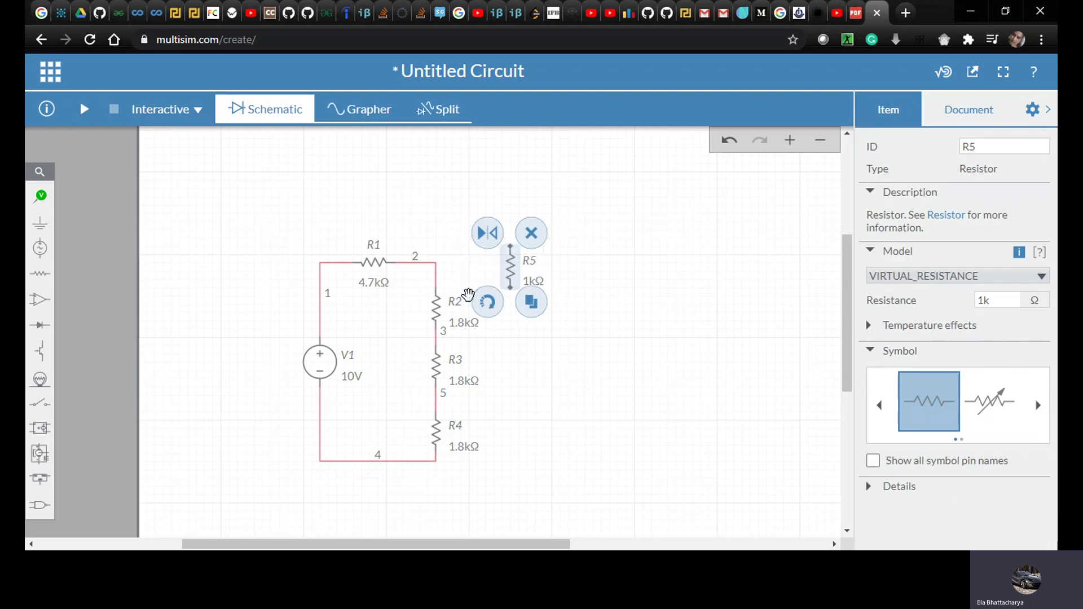
{"action": "left_click_drag", "start_coordinate": [510, 272], "coordinate": [516, 339]}
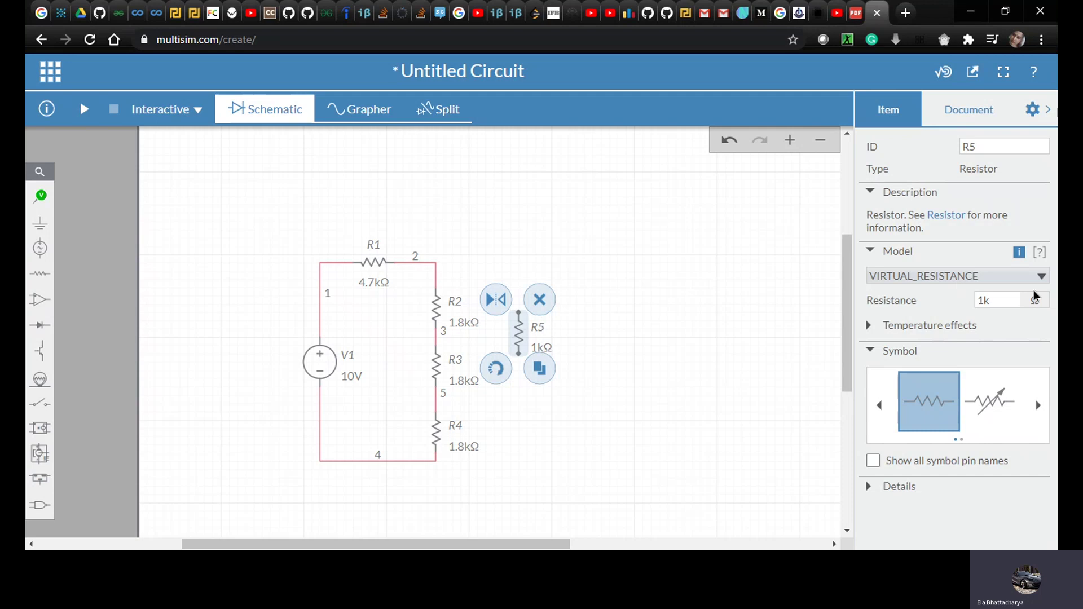
{"action": "left_click", "coordinate": [1009, 298]}
{"action": "type", "text": "2.7"}
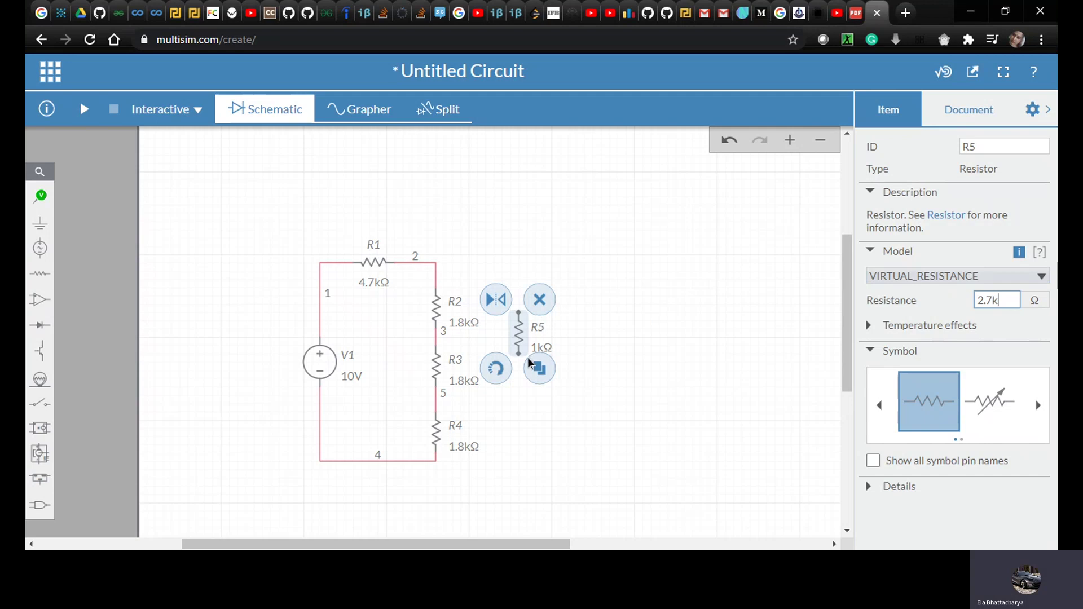
{"action": "left_click", "coordinate": [517, 334]}
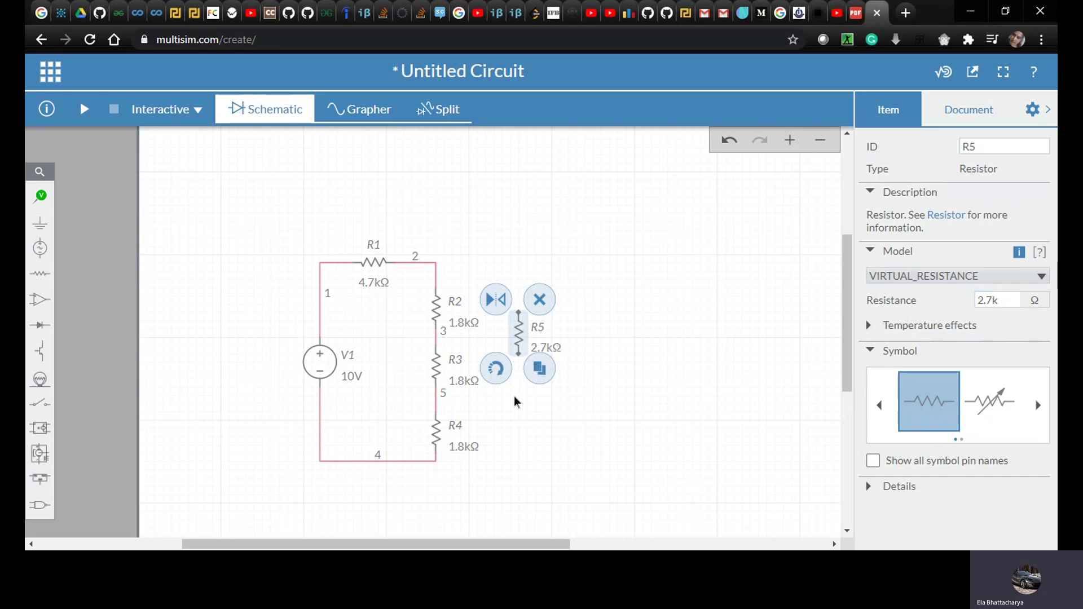
Step: Copy R5 as R6 below it, then wire R5's top terminal to node 2
{"action": "key", "text": "ctrl+c"}
{"action": "key", "text": "ctrl+v"}
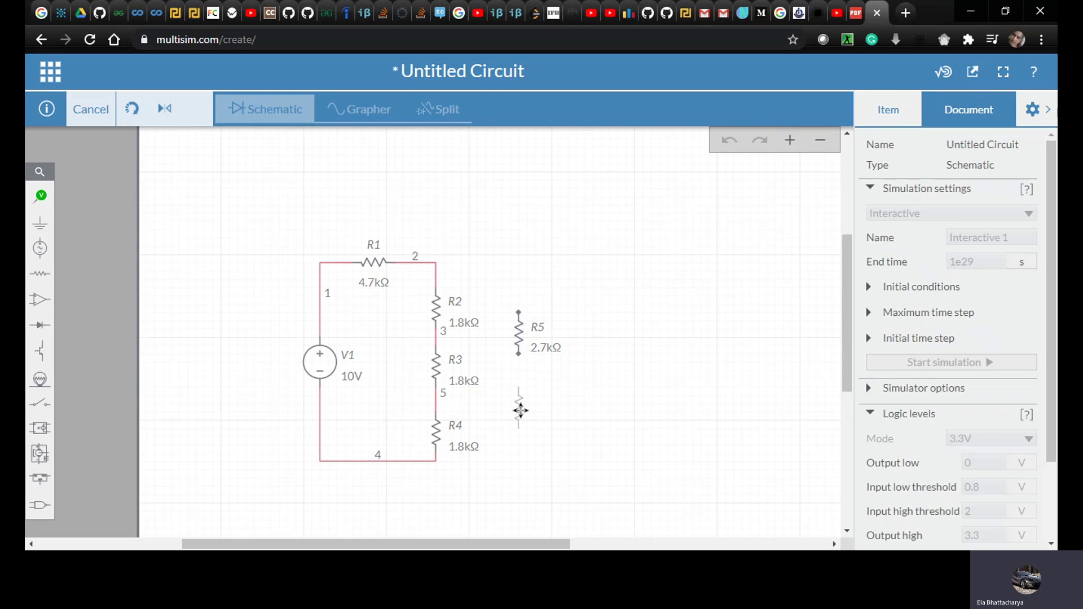
{"action": "left_click", "coordinate": [520, 410]}
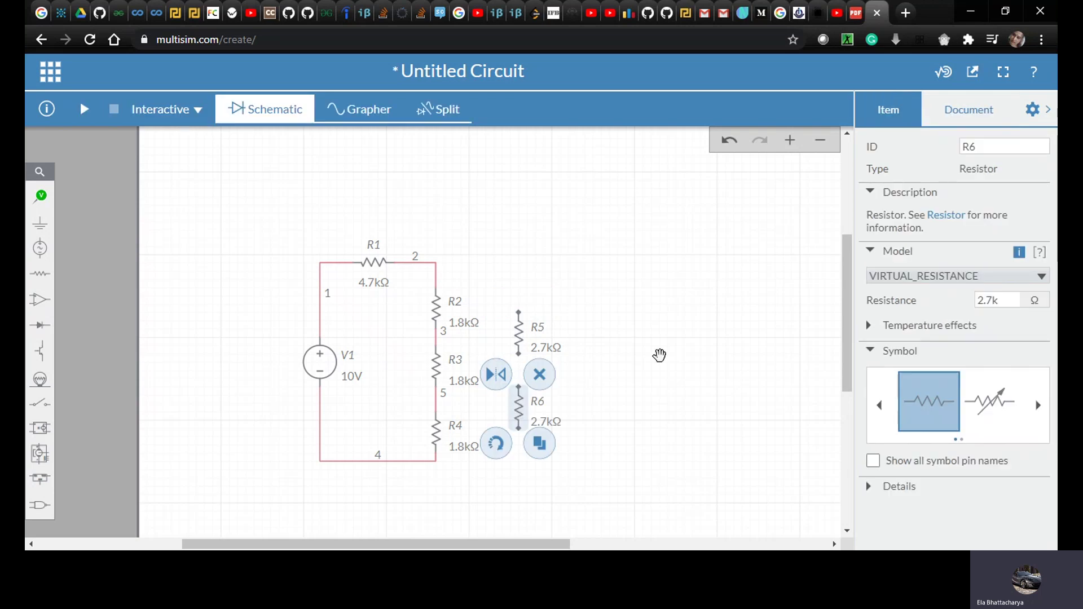
{"action": "left_click", "coordinate": [567, 260]}
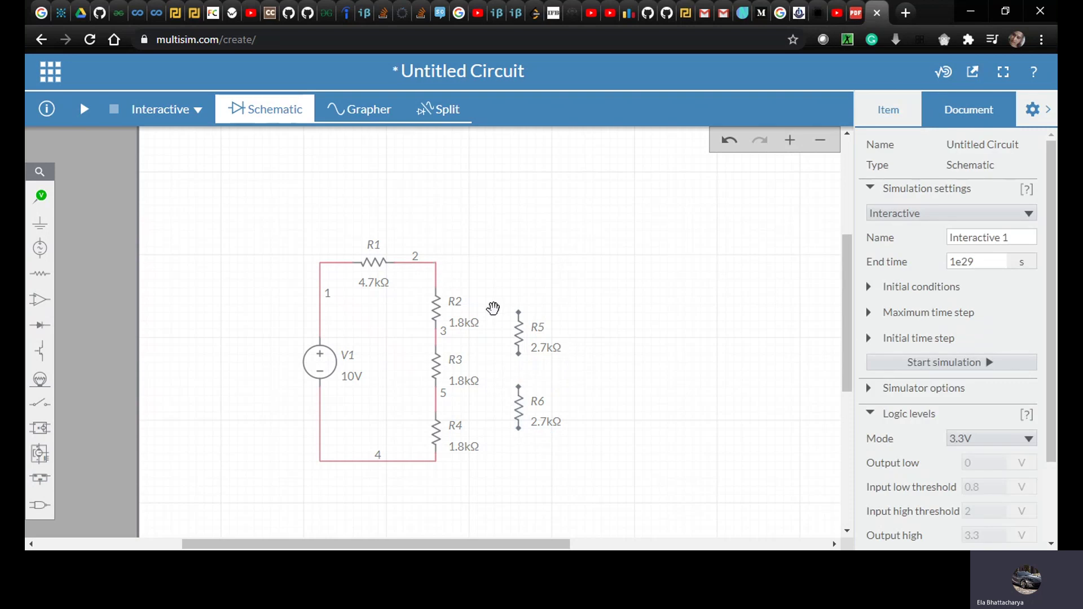
{"action": "mouse_move", "coordinate": [518, 309]}
{"action": "left_mouse_down"}
{"action": "mouse_move", "coordinate": [520, 281]}
{"action": "mouse_move", "coordinate": [439, 274]}
{"action": "mouse_move", "coordinate": [435, 263]}
{"action": "mouse_move", "coordinate": [551, 350]}
{"action": "mouse_move", "coordinate": [481, 278]}
{"action": "mouse_move", "coordinate": [437, 266]}
{"action": "left_mouse_up"}
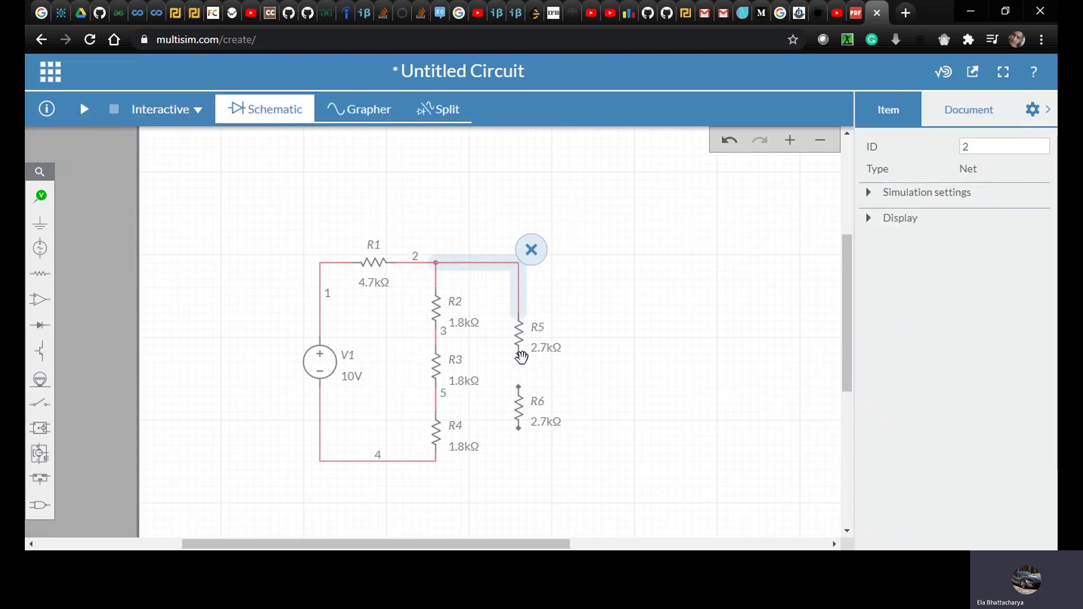
Step: Wire R5's bottom terminal to R6's top, forming net 6
{"action": "left_click", "coordinate": [616, 349]}
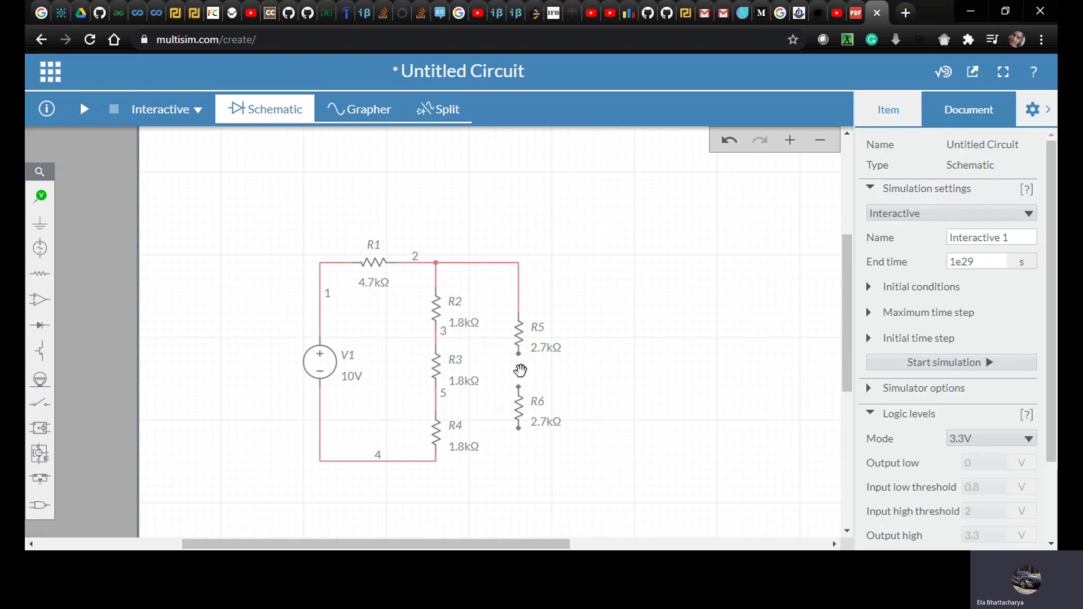
{"action": "left_click", "coordinate": [518, 355]}
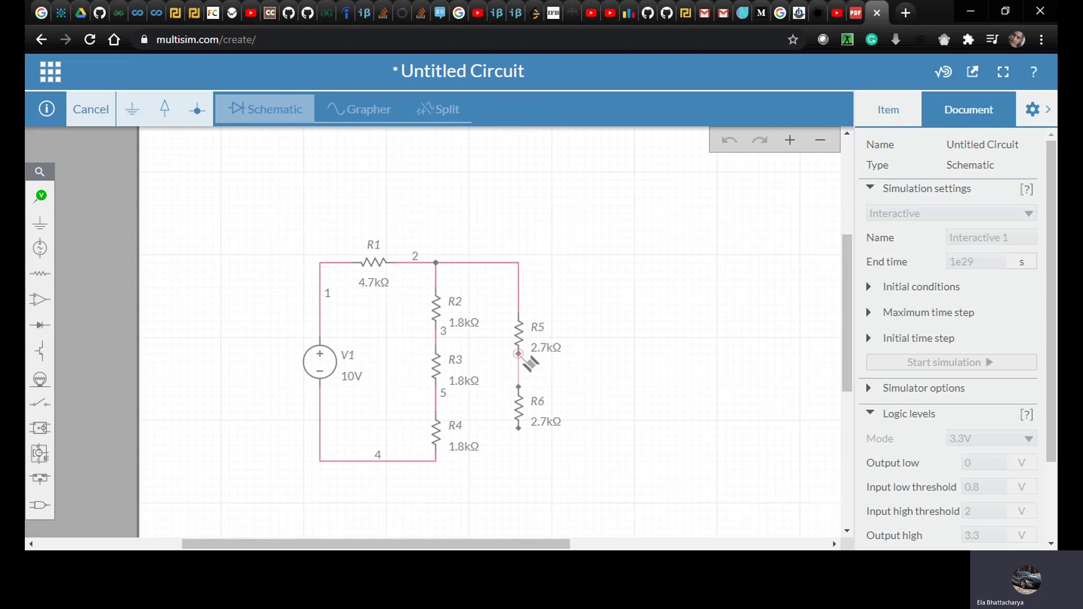
{"action": "left_click", "coordinate": [518, 355]}
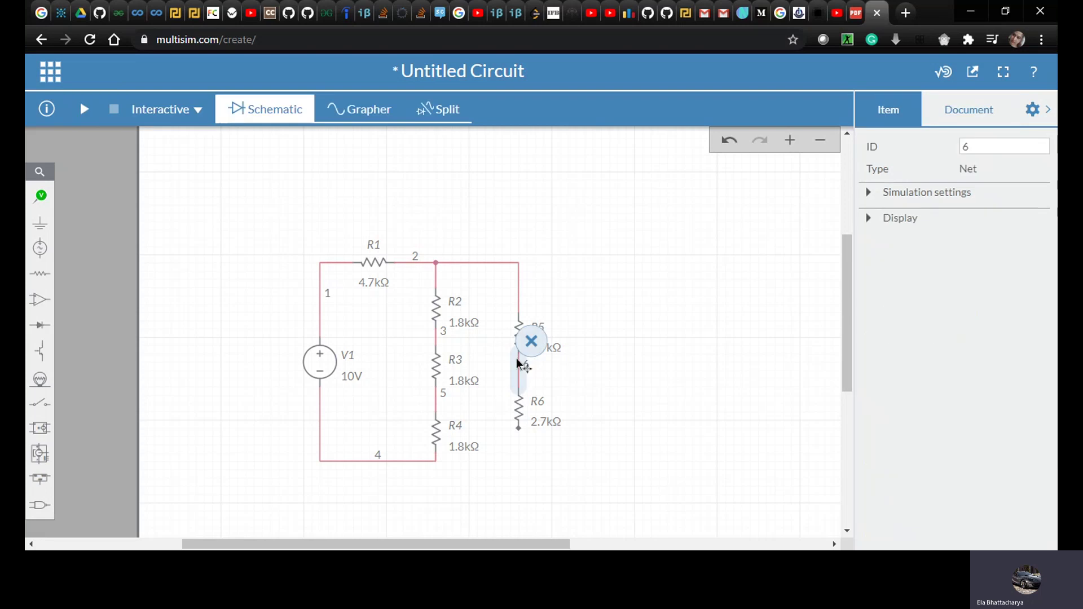
{"action": "left_click", "coordinate": [531, 447]}
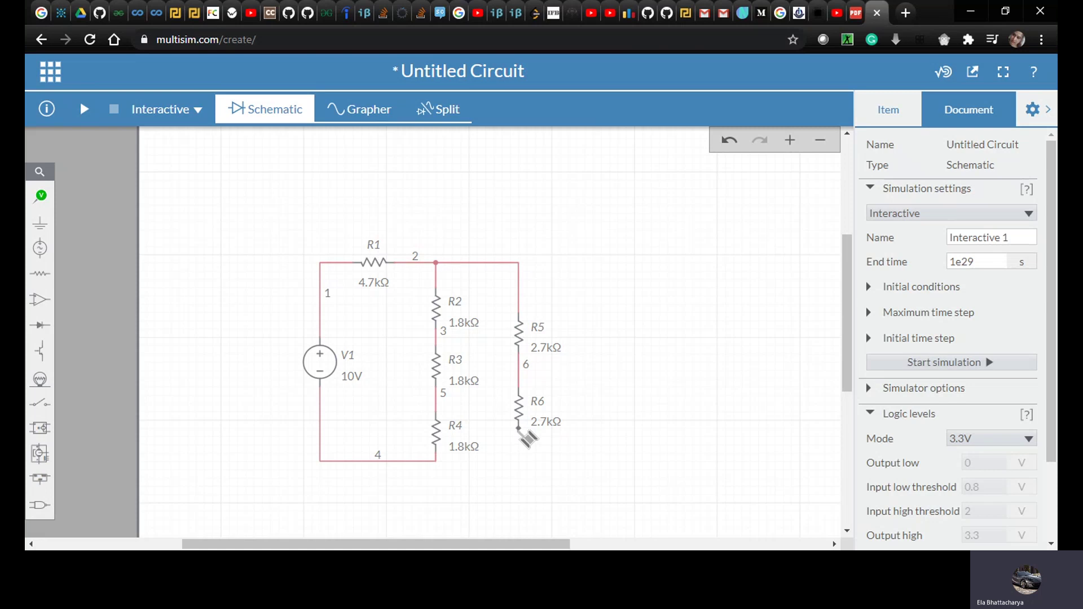
Step: Connect R6's bottom terminal to the bottom of R4
{"action": "left_click", "coordinate": [519, 429]}
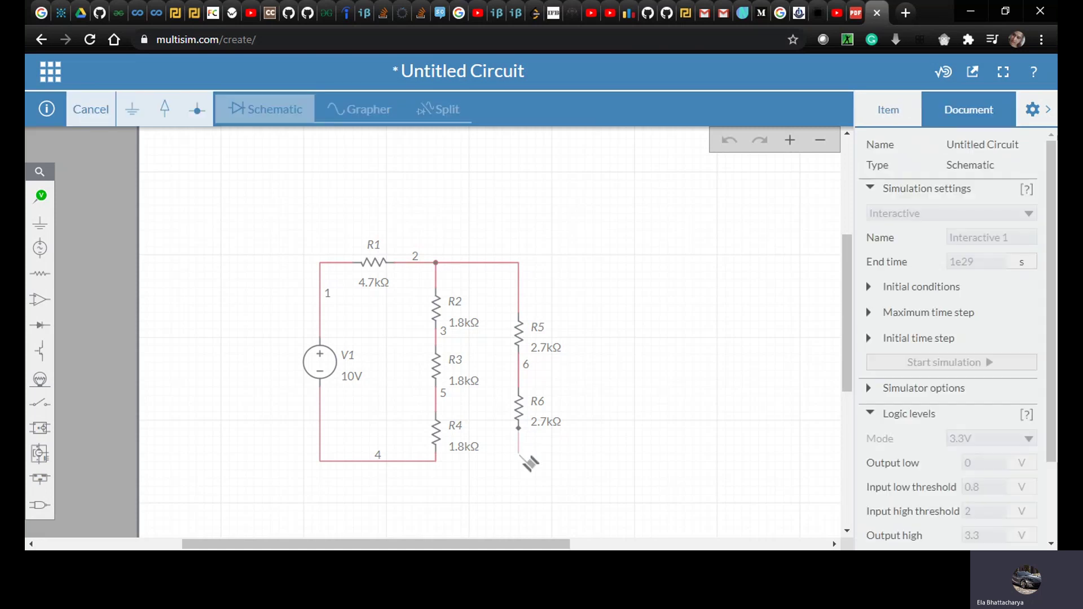
{"action": "scroll", "coordinate": [491, 463], "scroll_direction": "right", "scroll_amount": 2}
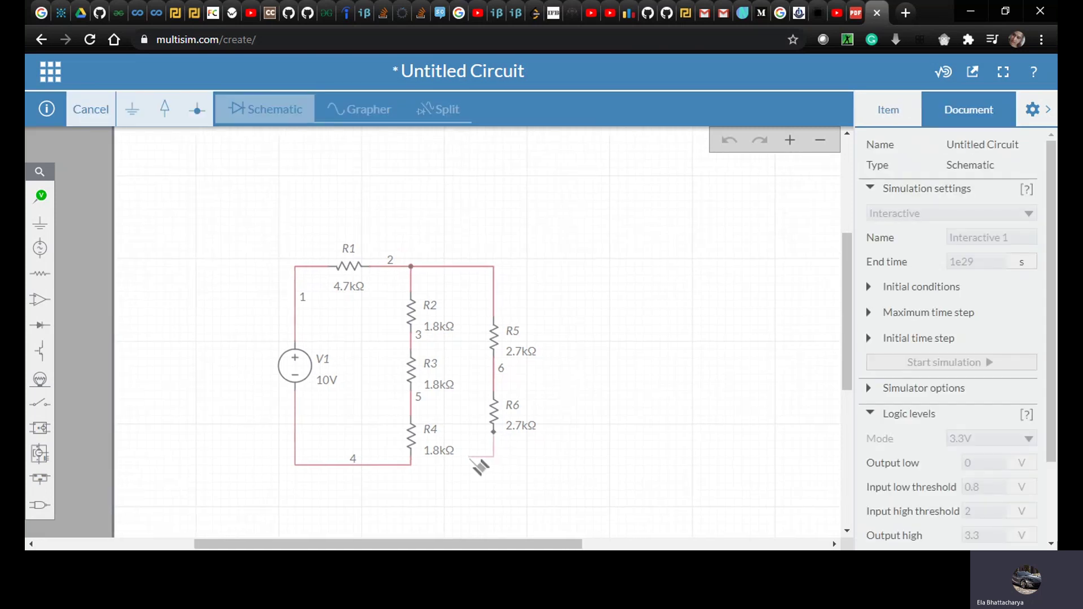
{"action": "scroll", "coordinate": [475, 470], "scroll_direction": "left", "scroll_amount": 2}
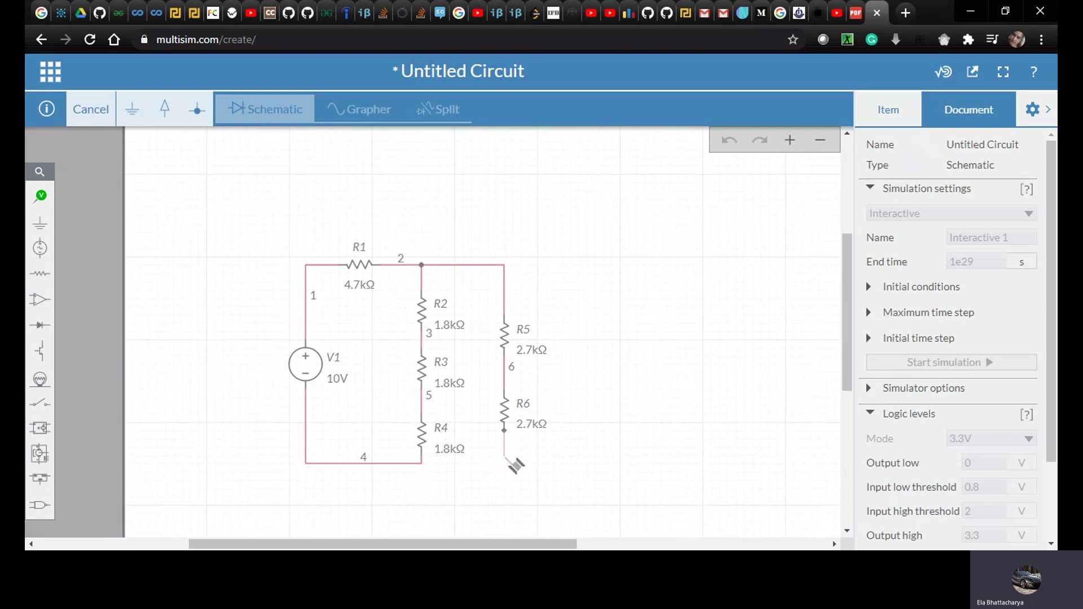
{"action": "left_click", "coordinate": [423, 466]}
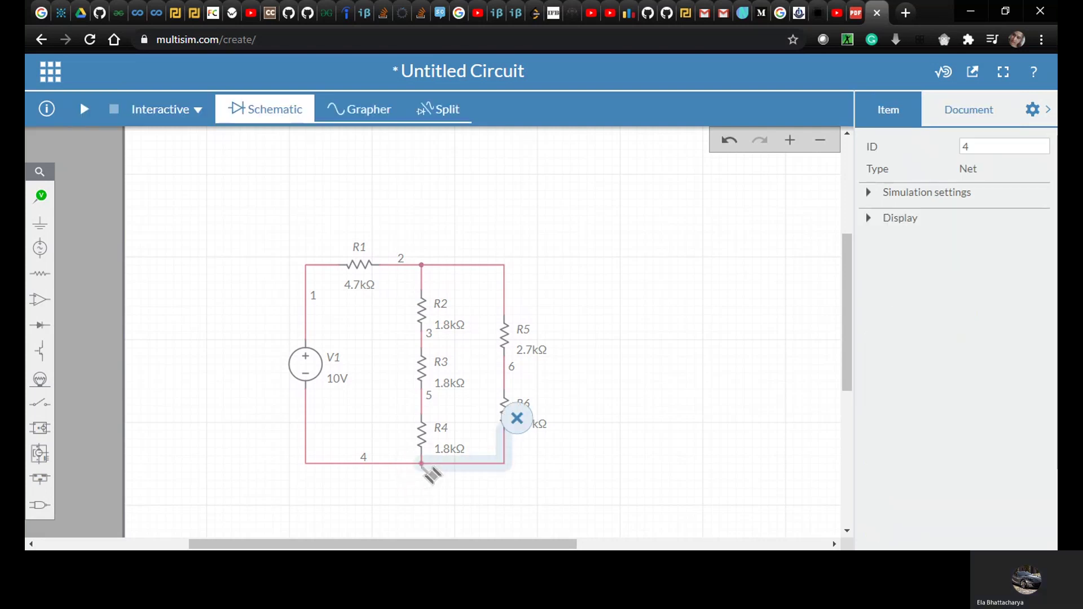
{"action": "left_click", "coordinate": [777, 361]}
{"action": "scroll", "coordinate": [701, 359], "scroll_direction": "down", "scroll_amount": 3}
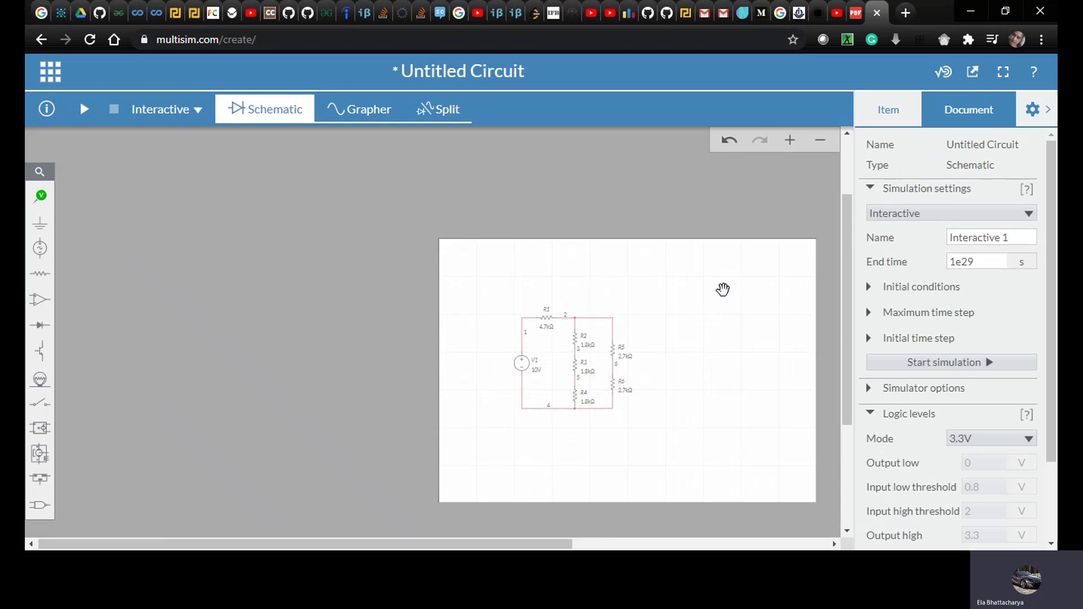
Step: Zoom in and attach a Ground symbol to the junction below R4, making it node 0
{"action": "left_click_drag", "start_coordinate": [720, 295], "coordinate": [576, 246]}
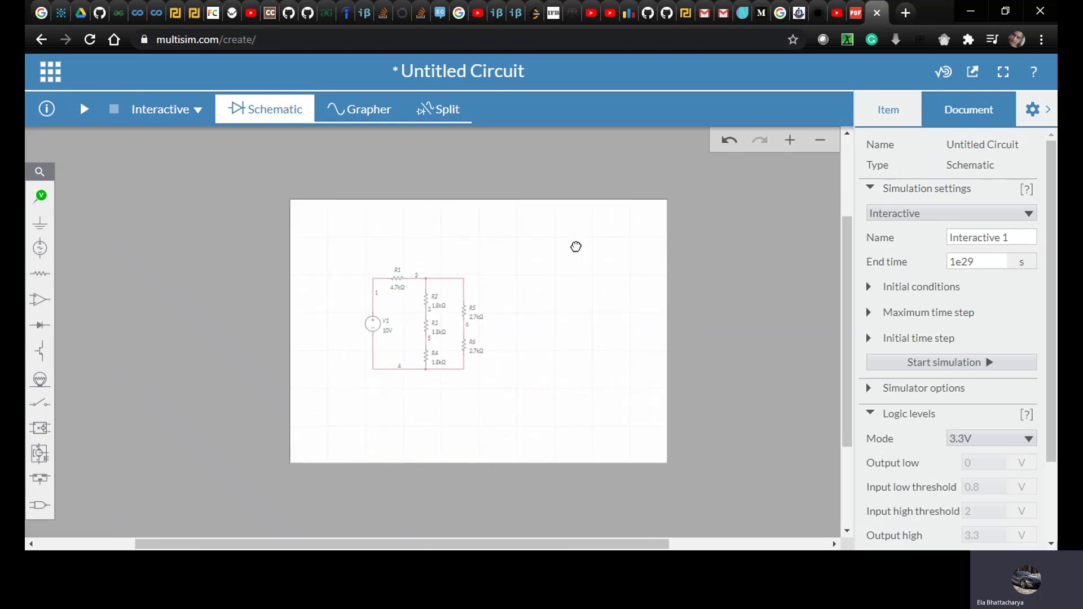
{"action": "left_click", "coordinate": [792, 145]}
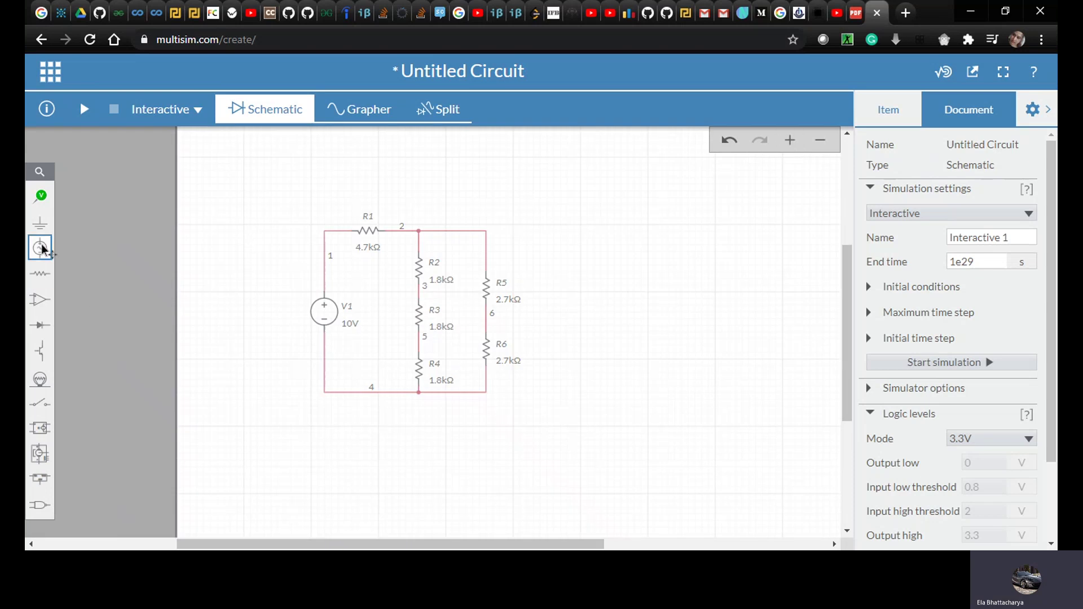
{"action": "left_click", "coordinate": [39, 223]}
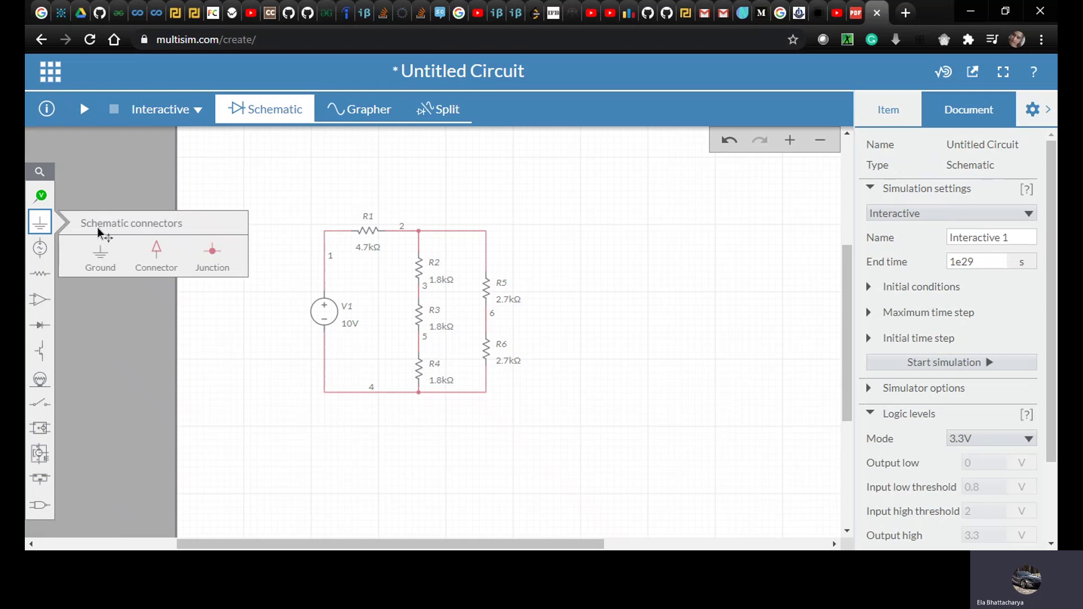
{"action": "left_click", "coordinate": [86, 257]}
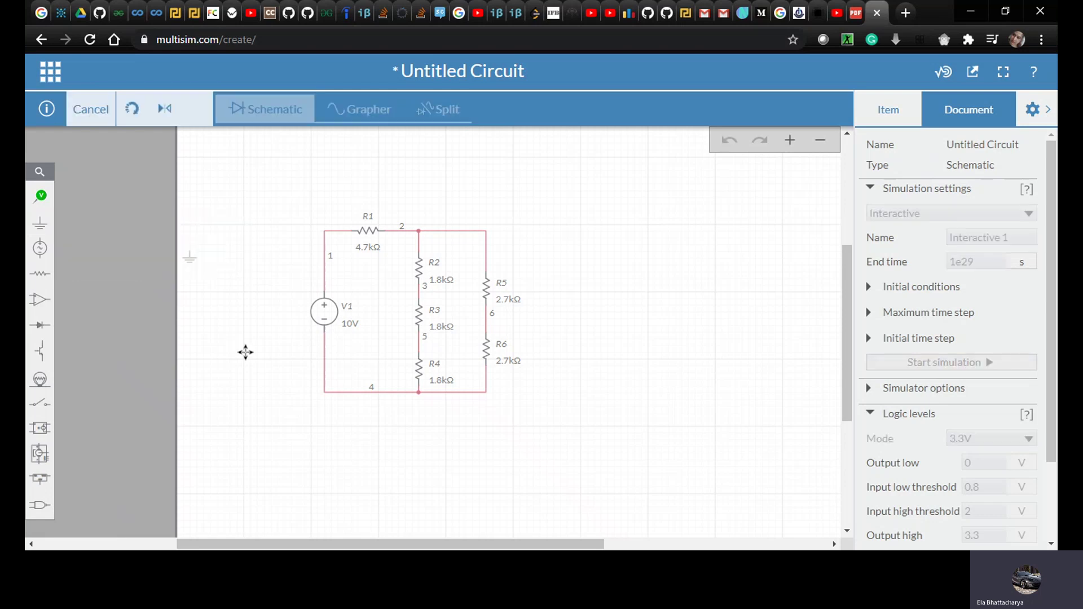
{"action": "left_click", "coordinate": [418, 402]}
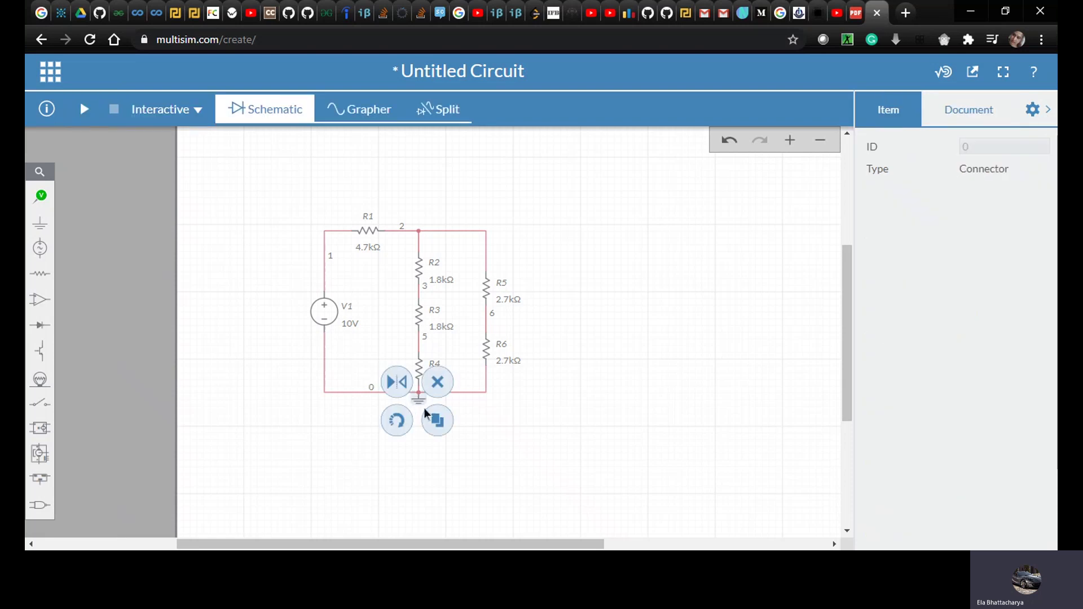
{"action": "left_click", "coordinate": [623, 393]}
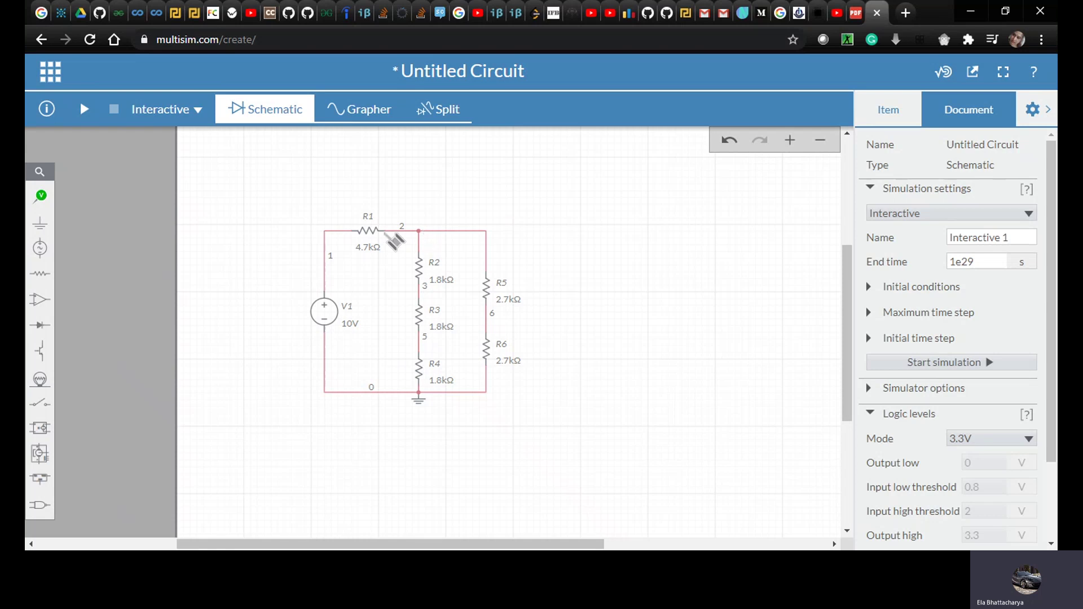
Step: Place a voltage probe at node 1 beside R1 and name it Probe
{"action": "left_click", "coordinate": [43, 197]}
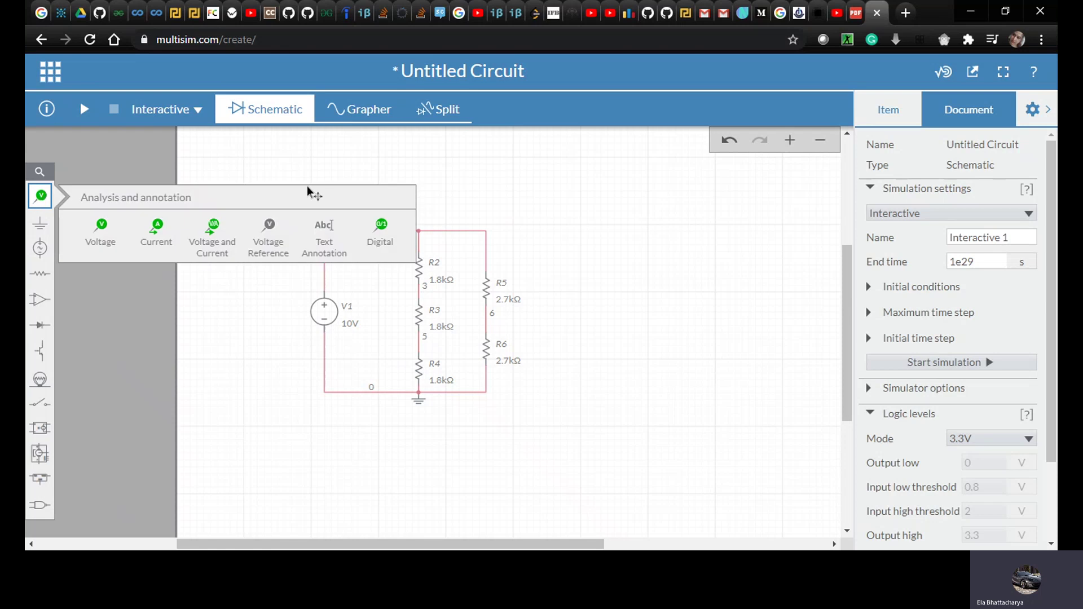
{"action": "left_click", "coordinate": [99, 237]}
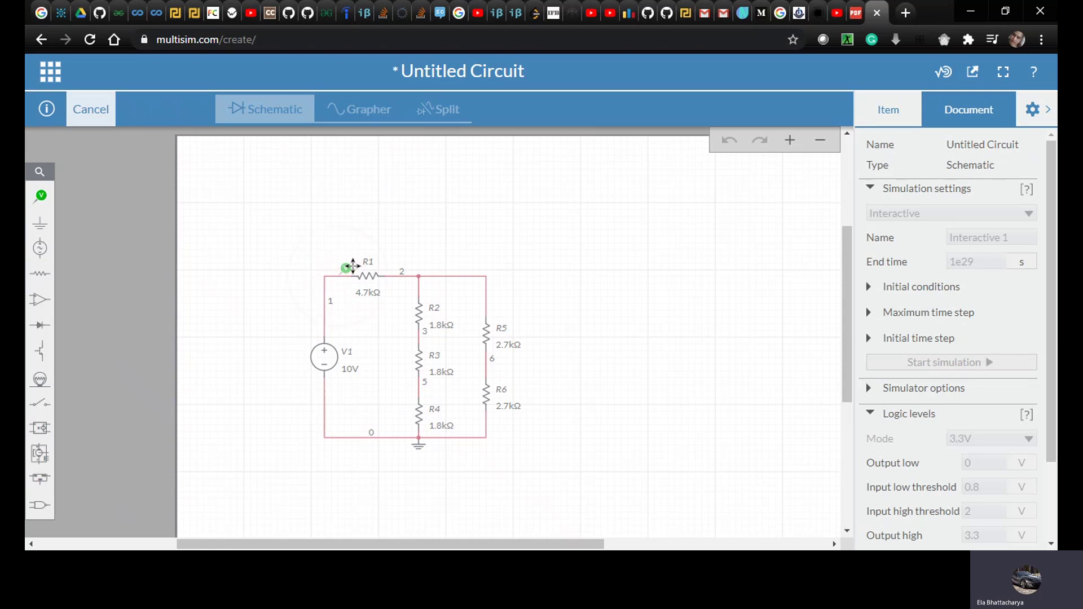
{"action": "left_click", "coordinate": [352, 266]}
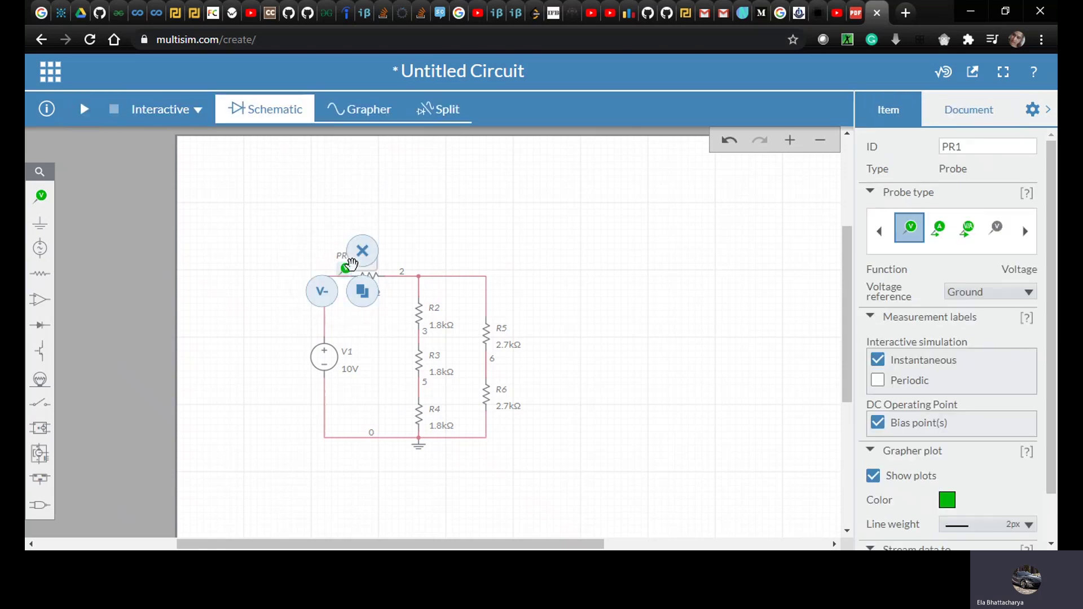
{"action": "double_click", "coordinate": [984, 147]}
{"action": "type", "text": "Pr"}
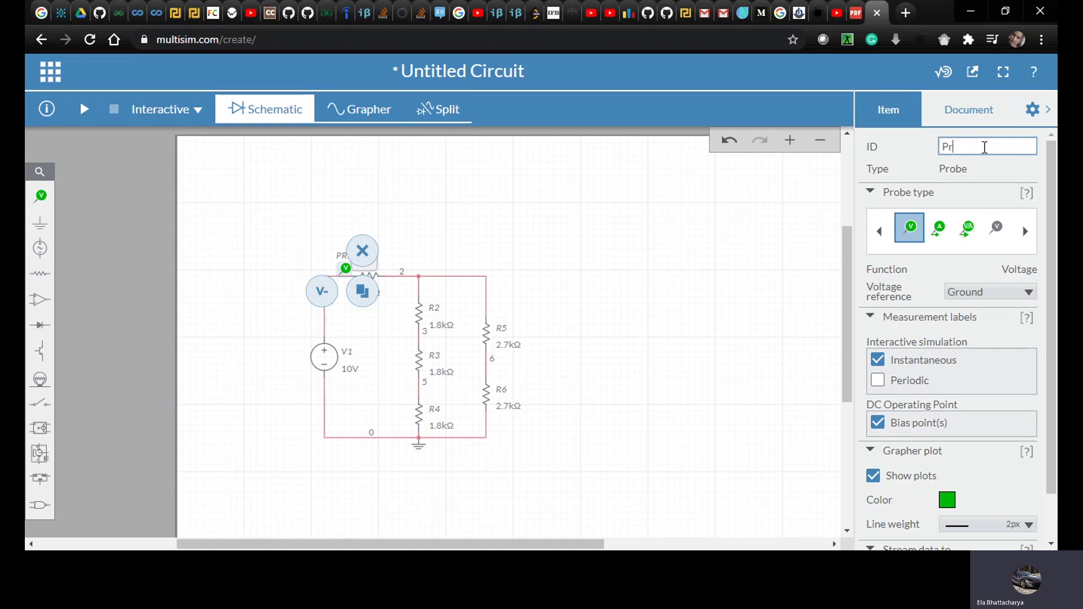
{"action": "type", "text": "obe"}
{"action": "left_click", "coordinate": [716, 258]}
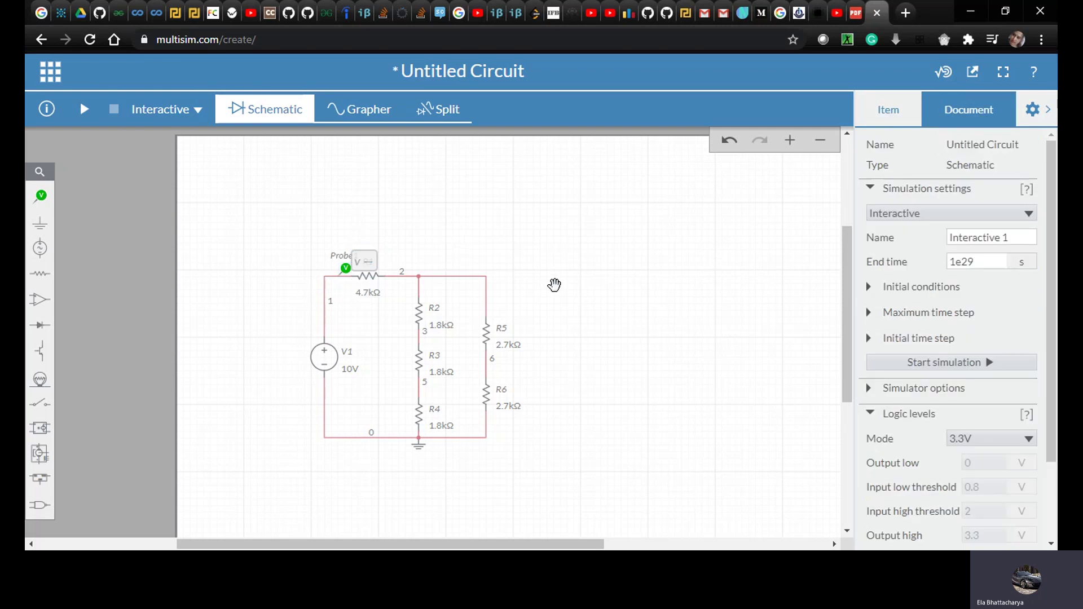
{"action": "scroll", "coordinate": [554, 285], "scroll_direction": "down", "scroll_amount": 3}
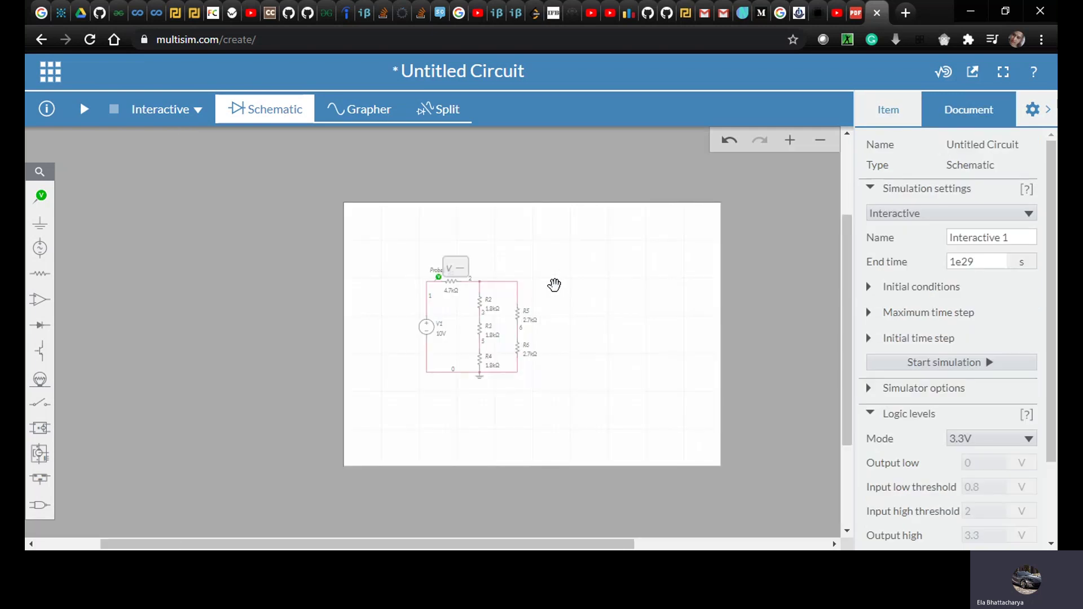
Step: Add a magenta voltage probe named Probe2 at node 2 above R2
{"action": "left_click", "coordinate": [791, 141]}
{"action": "left_click", "coordinate": [791, 141]}
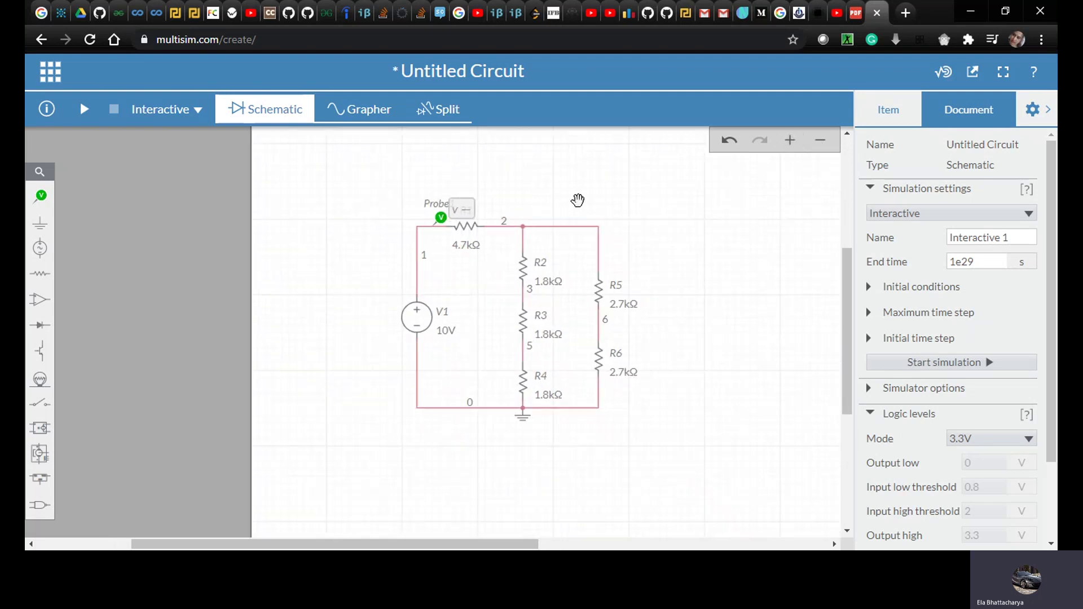
{"action": "left_click", "coordinate": [41, 197]}
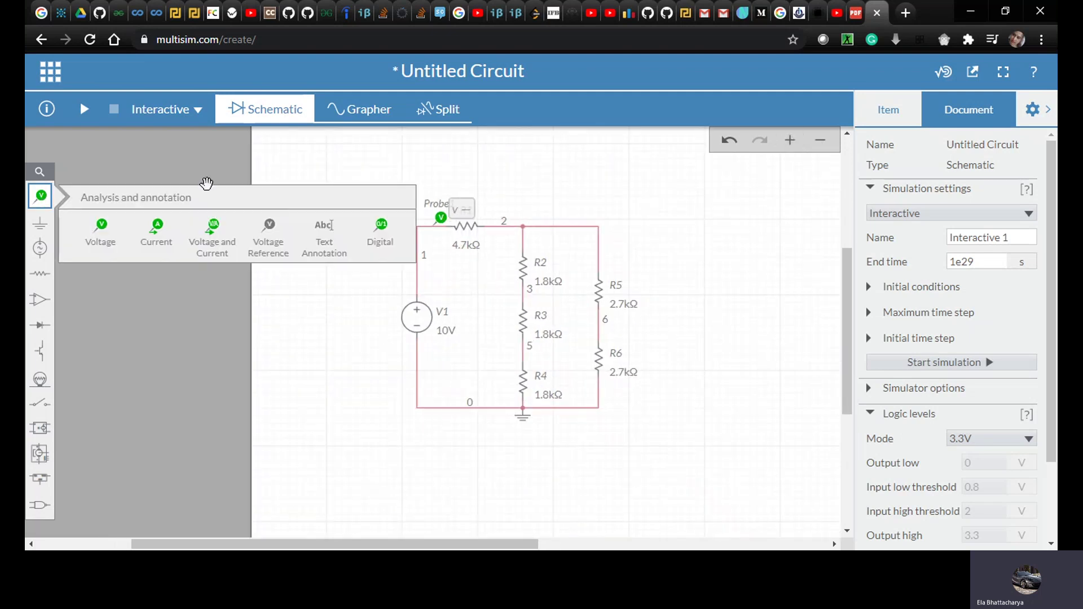
{"action": "left_click", "coordinate": [97, 231]}
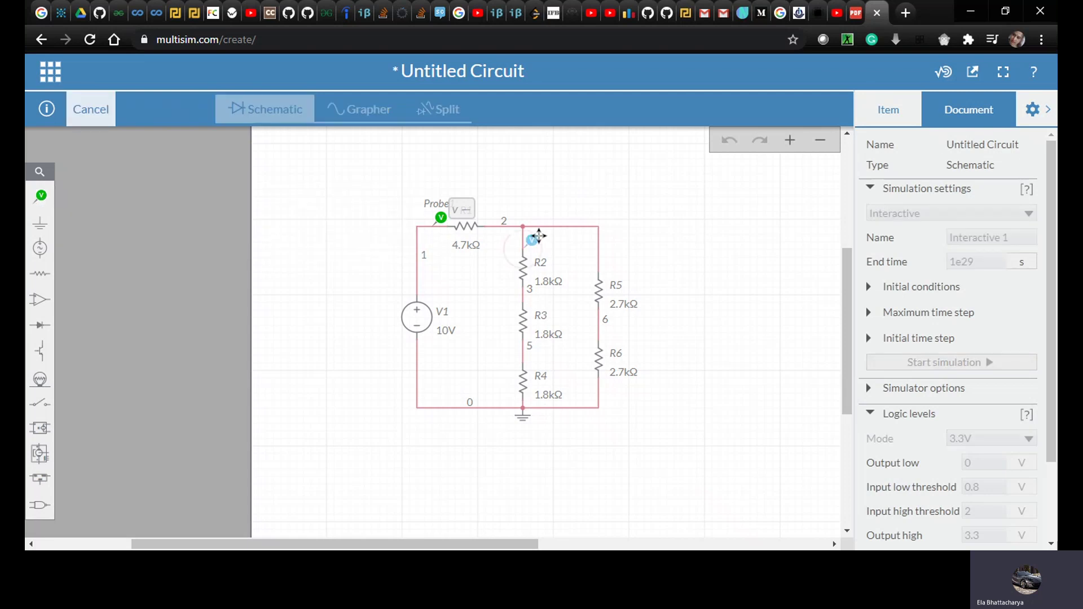
{"action": "left_click", "coordinate": [539, 236]}
{"action": "left_click", "coordinate": [981, 147]}
{"action": "double_click", "coordinate": [980, 148]}
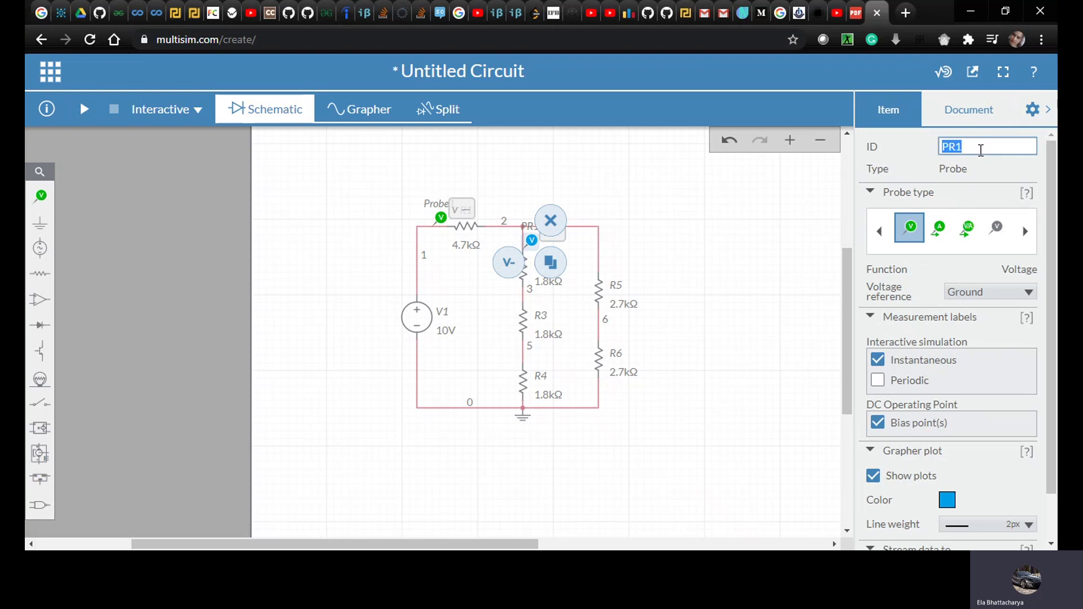
{"action": "type", "text": "Prob"}
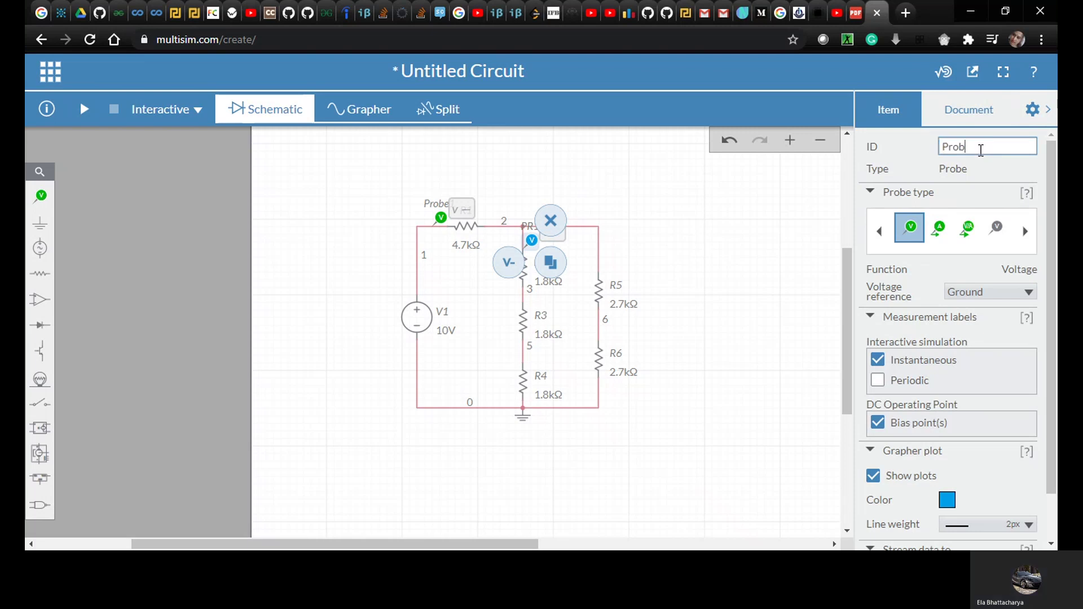
{"action": "type", "text": "e2"}
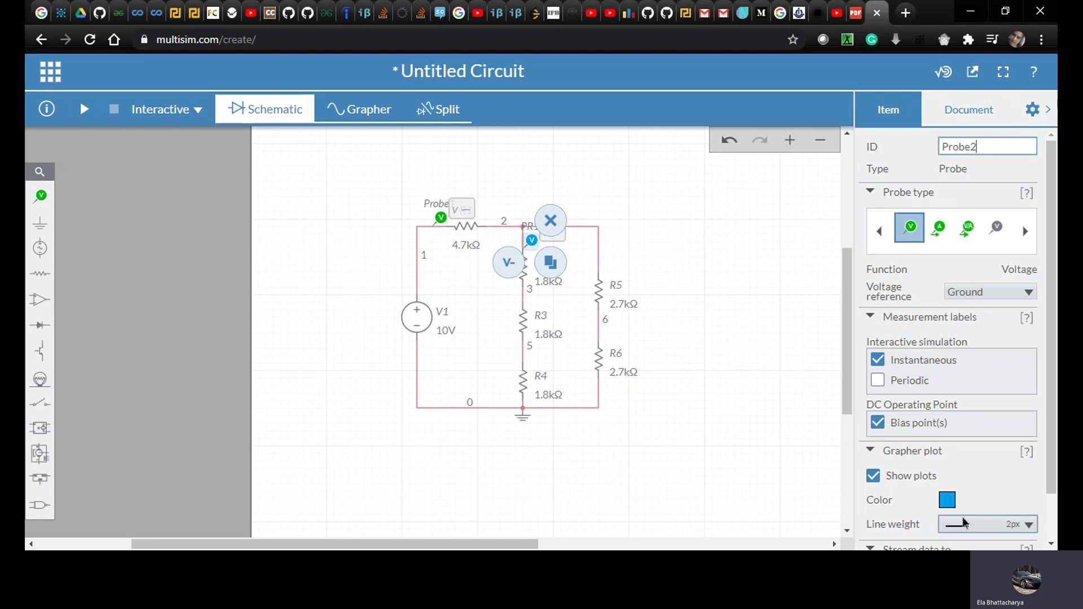
{"action": "left_click", "coordinate": [949, 500]}
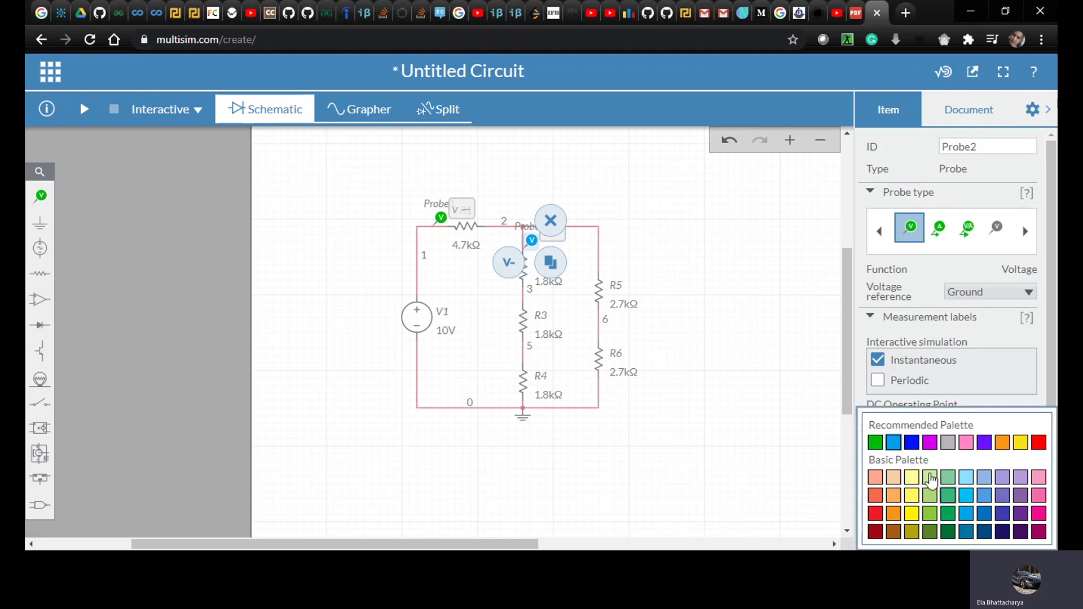
{"action": "left_click", "coordinate": [928, 444]}
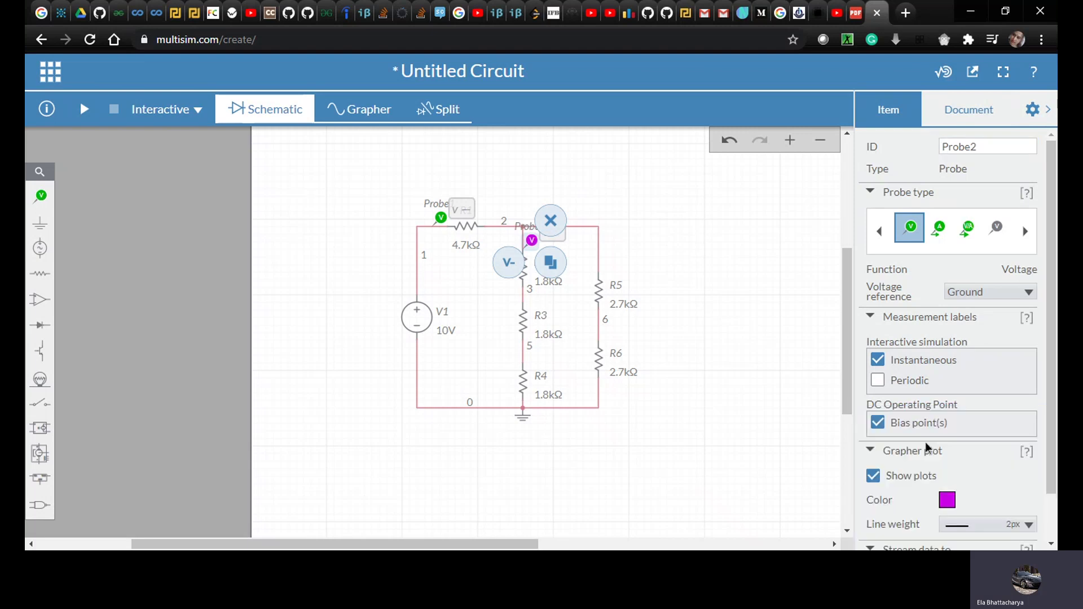
{"action": "left_click", "coordinate": [741, 272]}
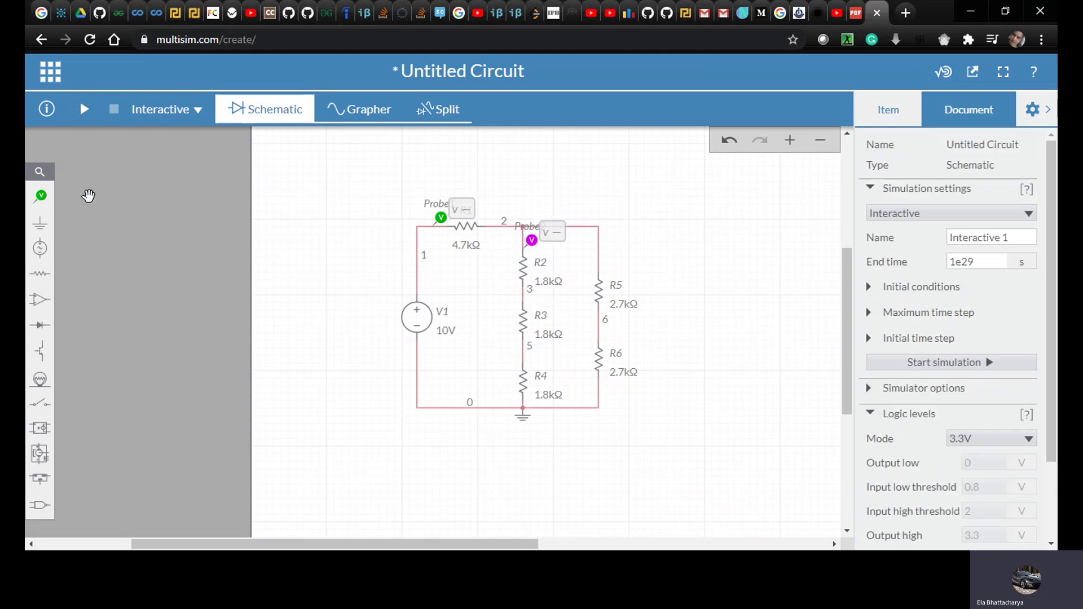
{"action": "left_click", "coordinate": [43, 198]}
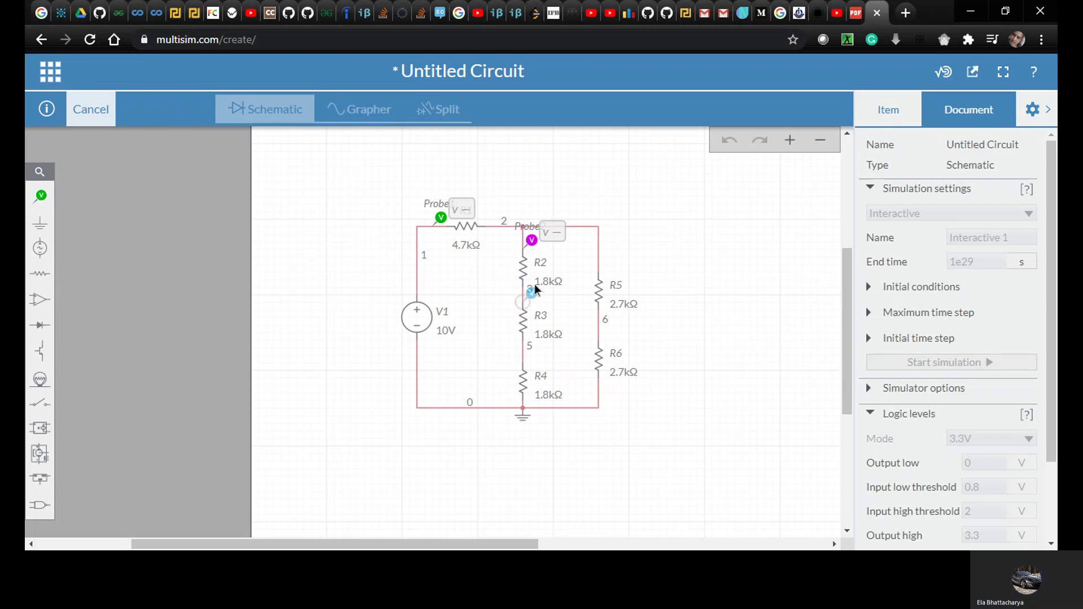
Step: Drop a voltage probe on node 3, rename it Probe3, and colour it pink
{"action": "left_click", "coordinate": [534, 292]}
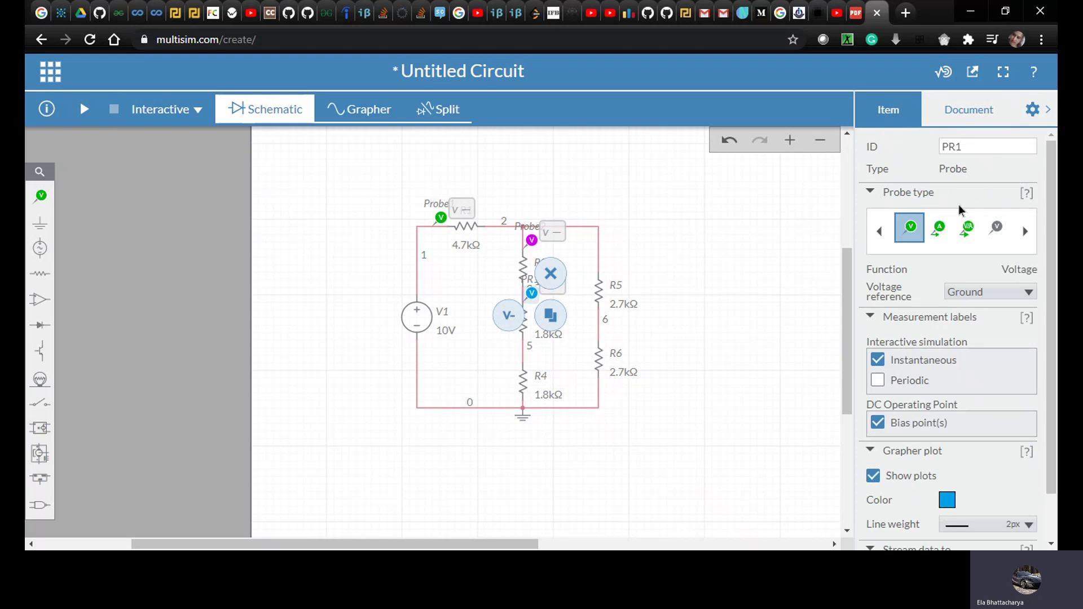
{"action": "left_click", "coordinate": [973, 146]}
{"action": "double_click", "coordinate": [974, 147]}
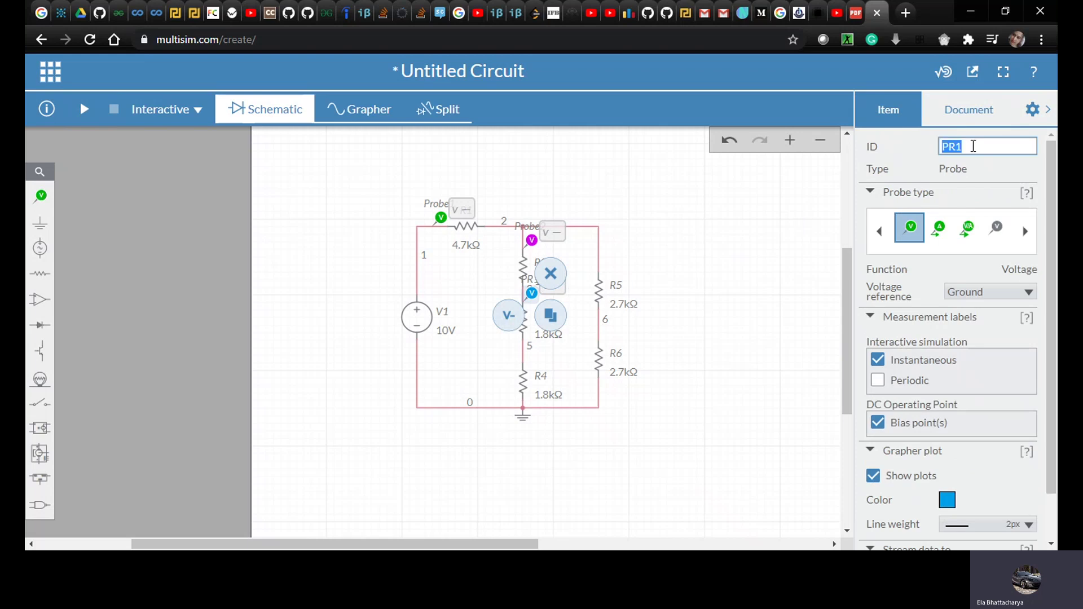
{"action": "type", "text": "Probe3"}
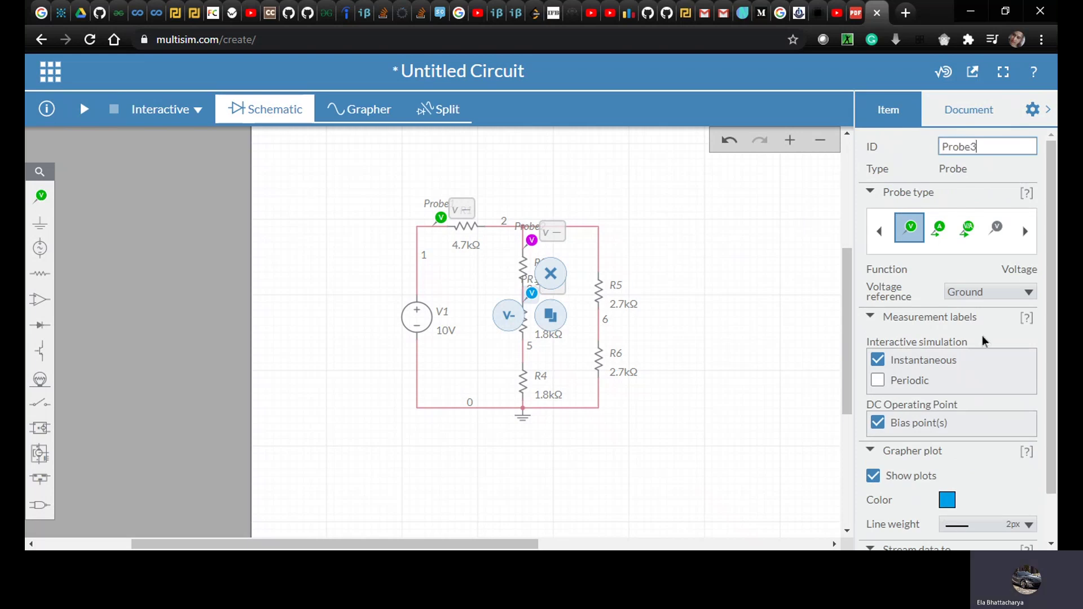
{"action": "left_click", "coordinate": [948, 500]}
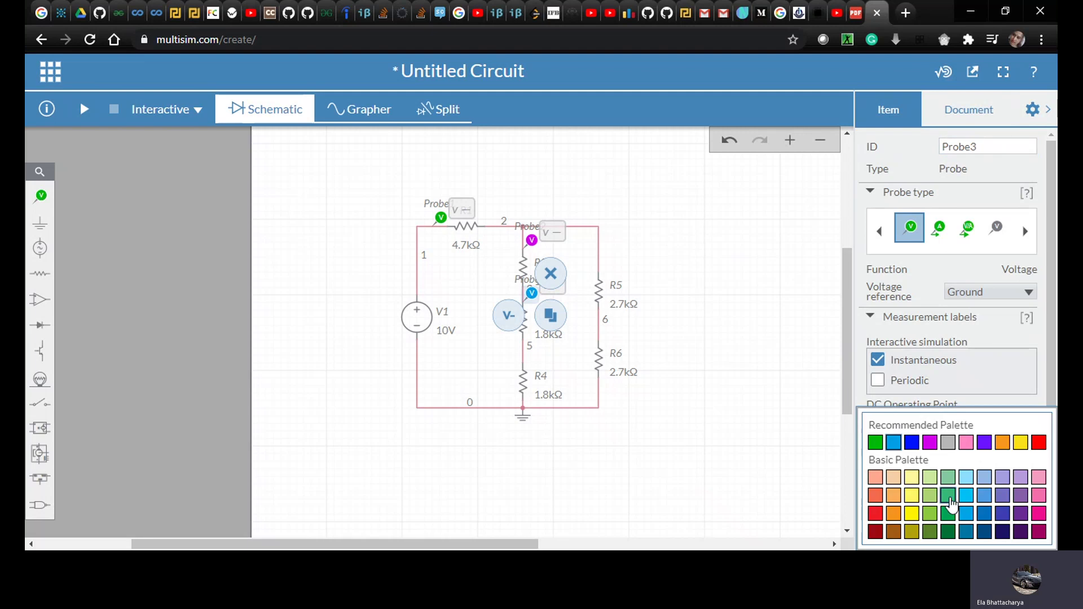
{"action": "left_click", "coordinate": [966, 442]}
{"action": "left_click", "coordinate": [754, 323]}
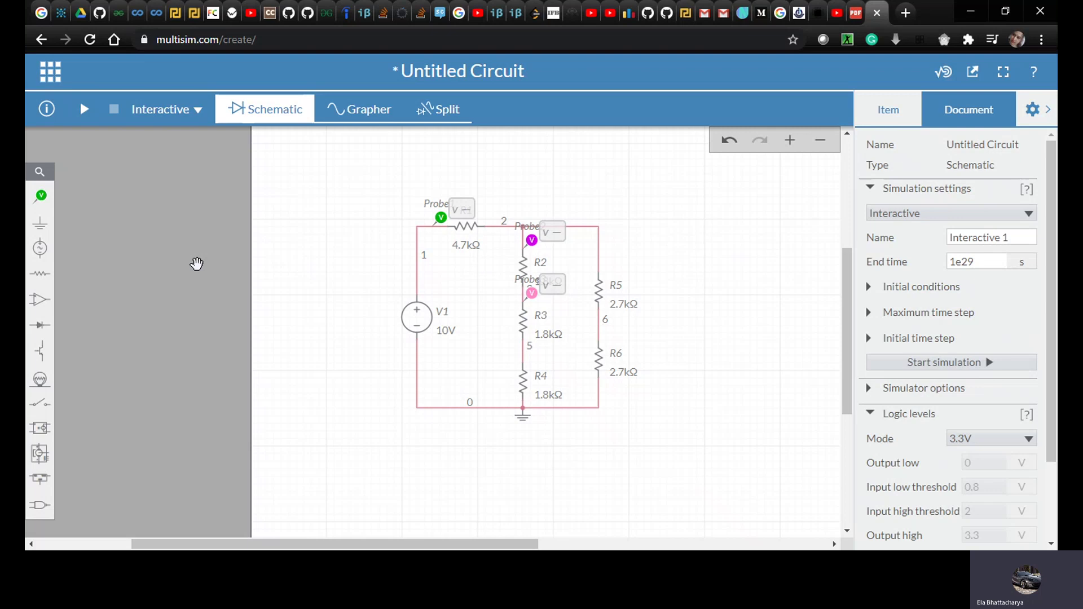
Step: Place a purple voltage probe on node 5 between R3 and R4 and edit its ID
{"action": "left_click", "coordinate": [41, 198]}
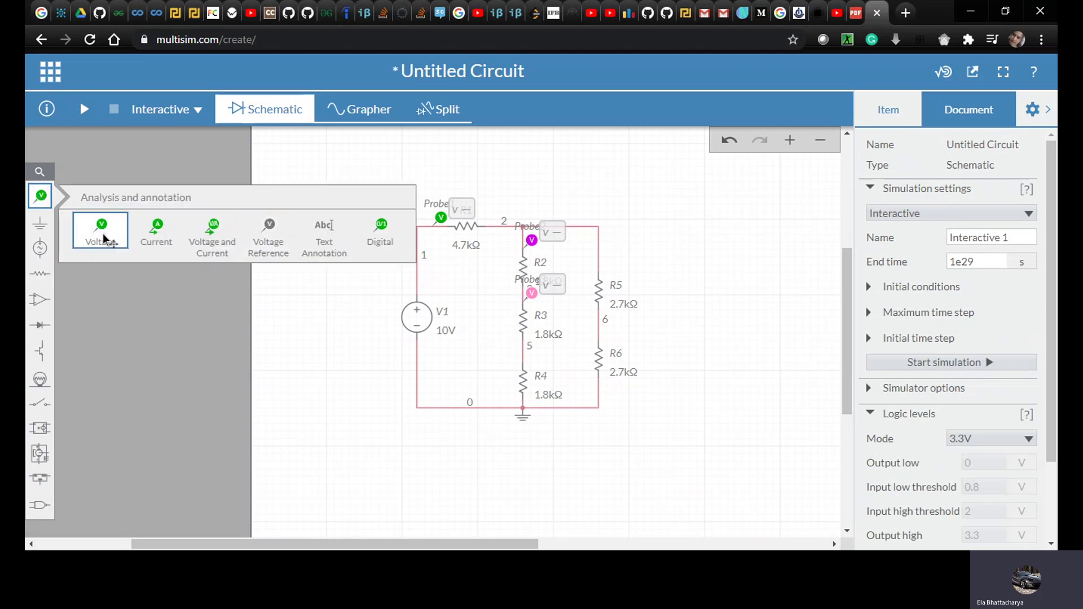
{"action": "left_click_drag", "start_coordinate": [103, 238], "coordinate": [532, 354]}
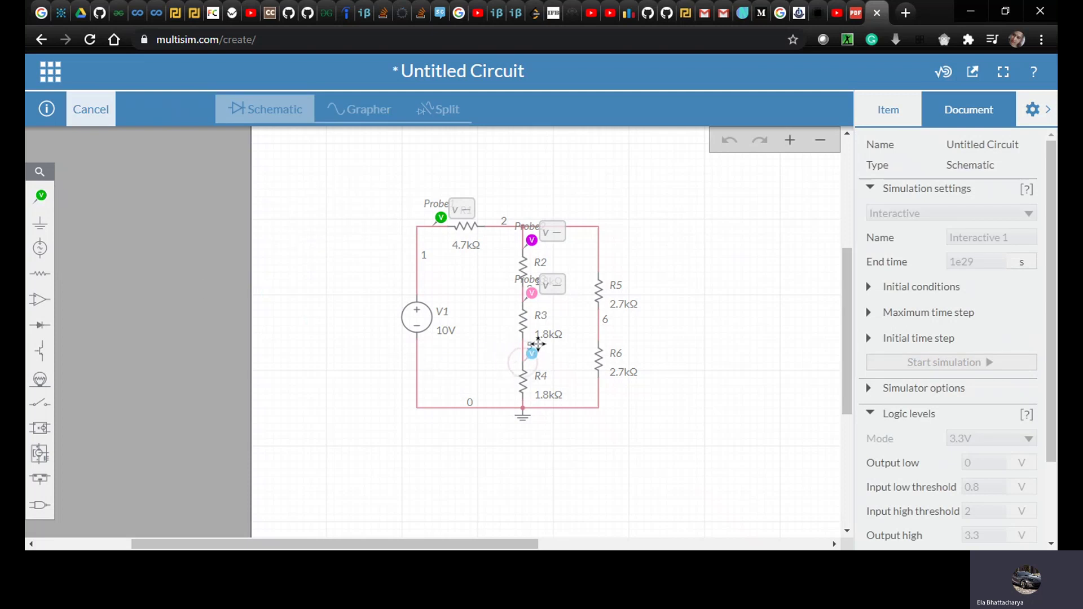
{"action": "left_click", "coordinate": [537, 343]}
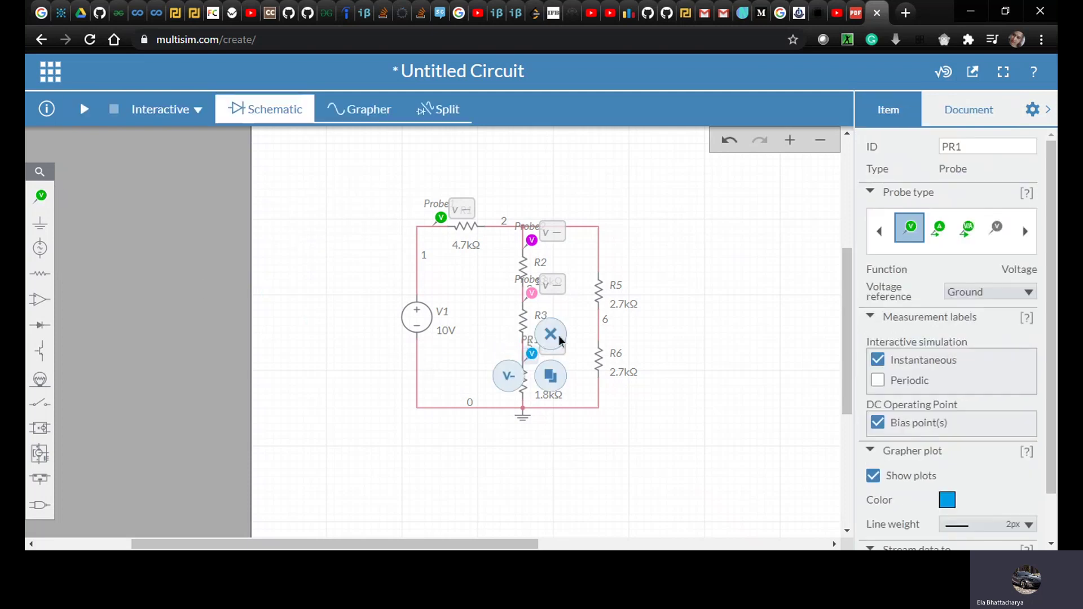
{"action": "left_click", "coordinate": [948, 501]}
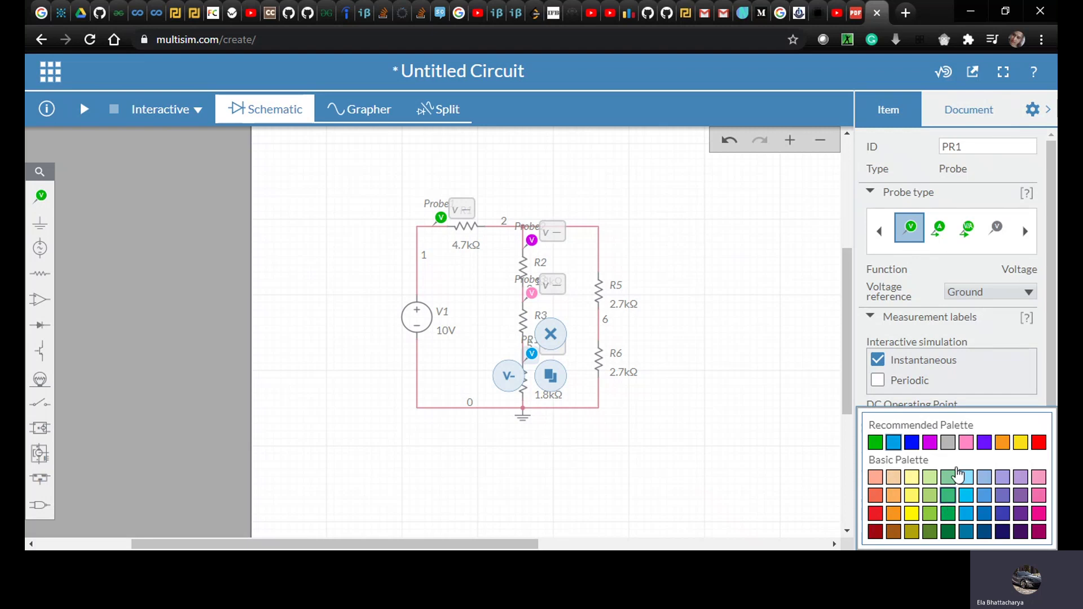
{"action": "left_click", "coordinate": [993, 446]}
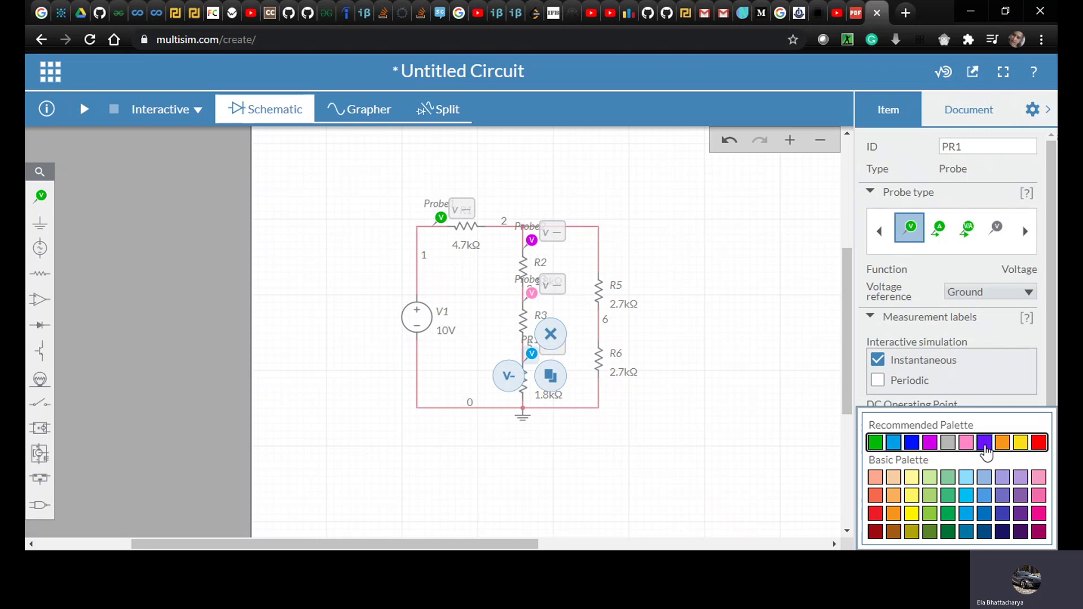
{"action": "left_click", "coordinate": [985, 444]}
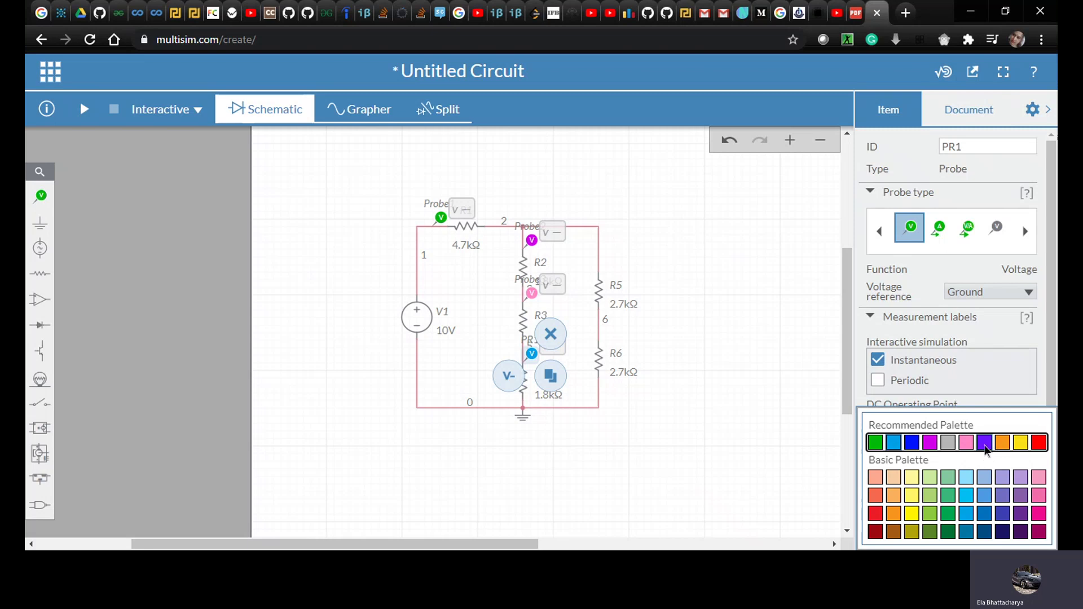
{"action": "double_click", "coordinate": [975, 145]}
{"action": "type", "text": "Probe4"}
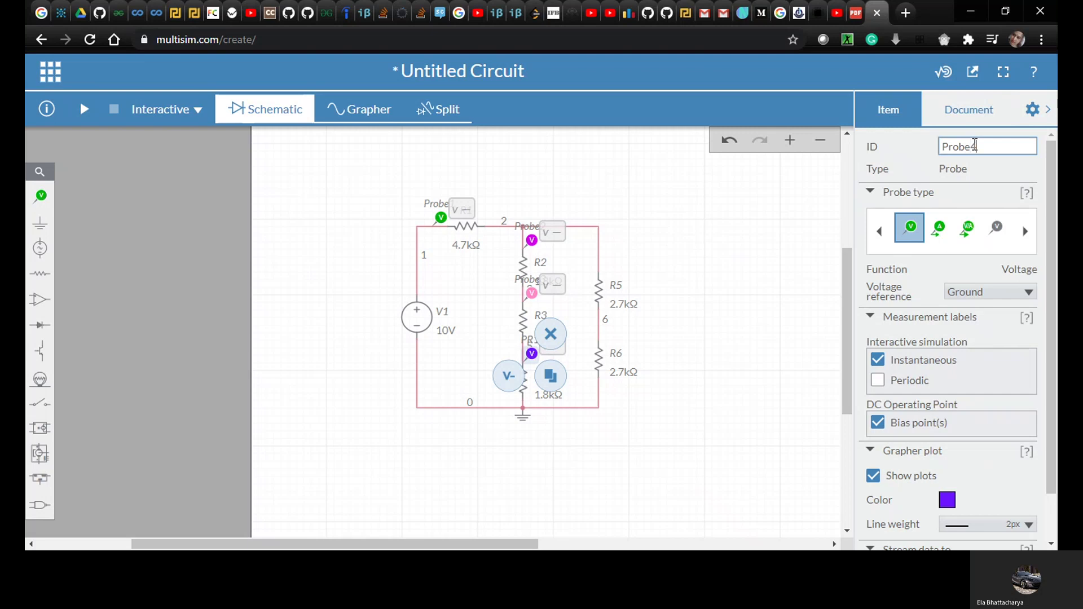
{"action": "left_click", "coordinate": [745, 277]}
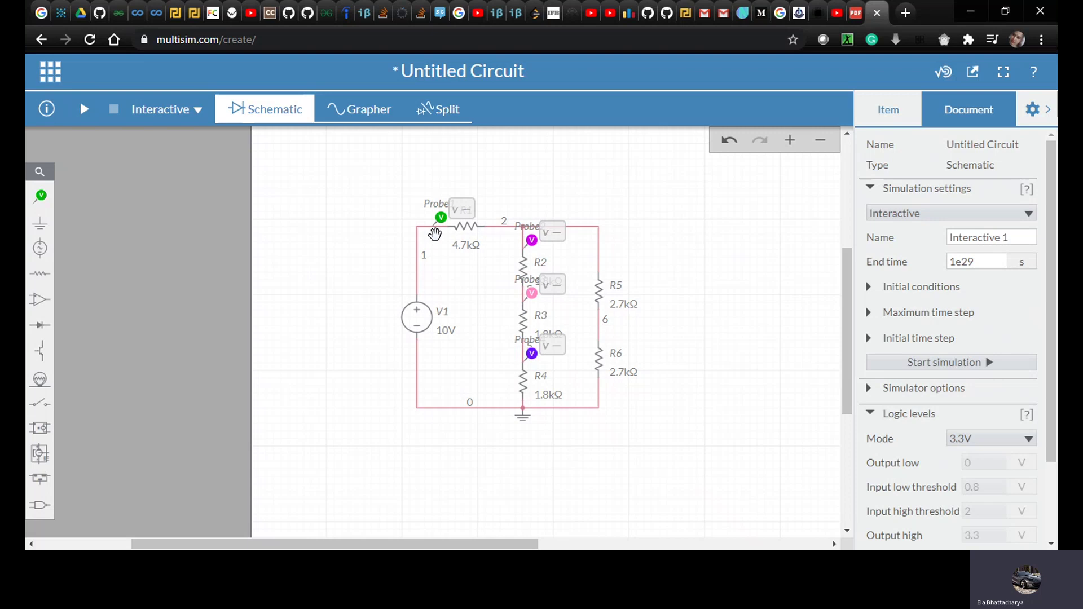
{"action": "left_click", "coordinate": [41, 200]}
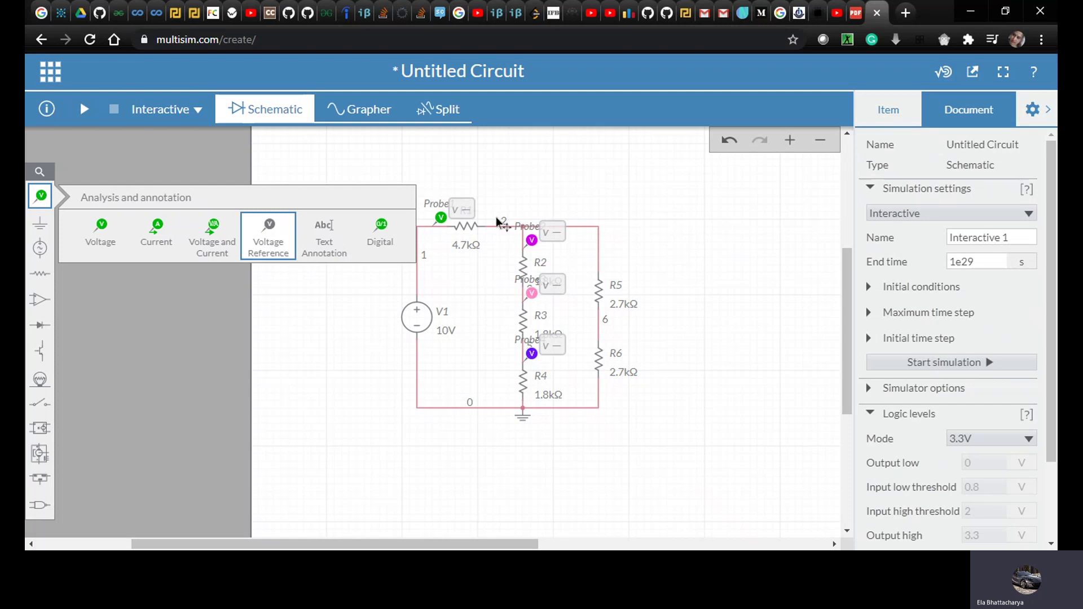
{"action": "left_click", "coordinate": [541, 179]}
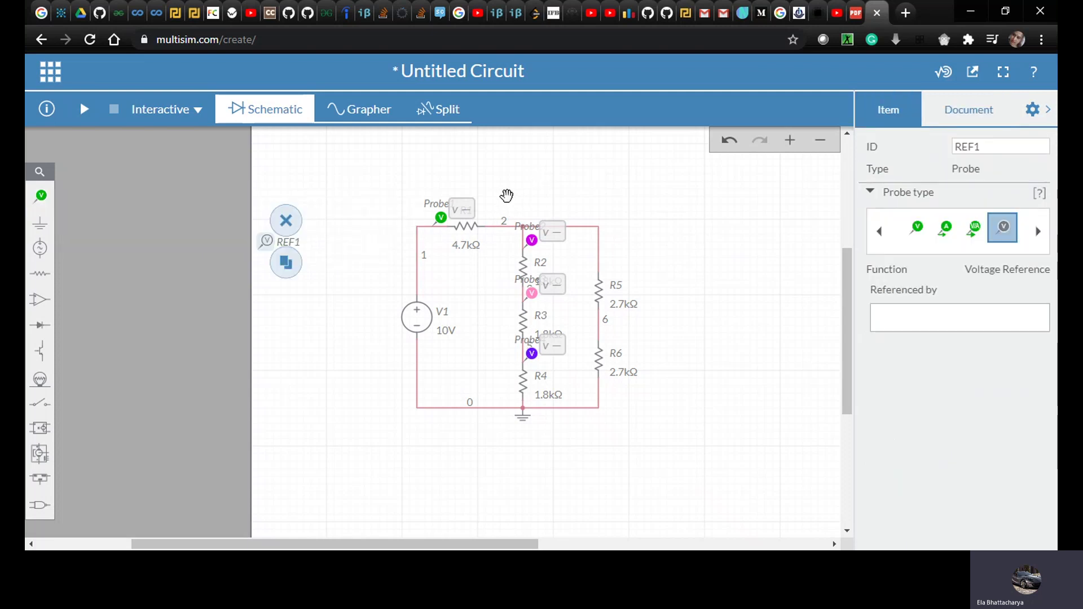
{"action": "left_click_drag", "start_coordinate": [268, 240], "coordinate": [501, 216]}
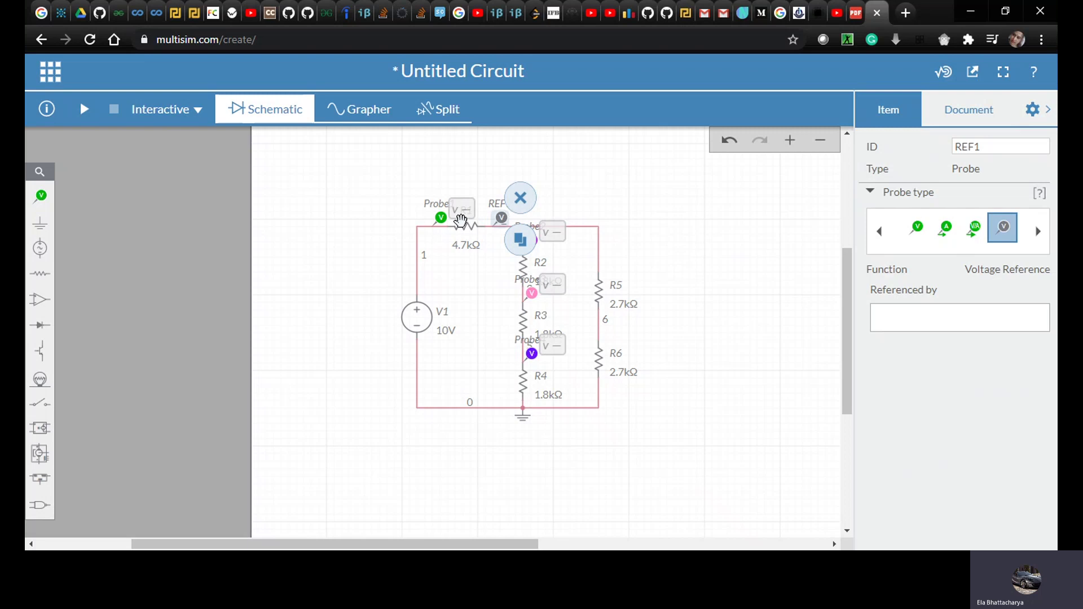
{"action": "left_click", "coordinate": [520, 197]}
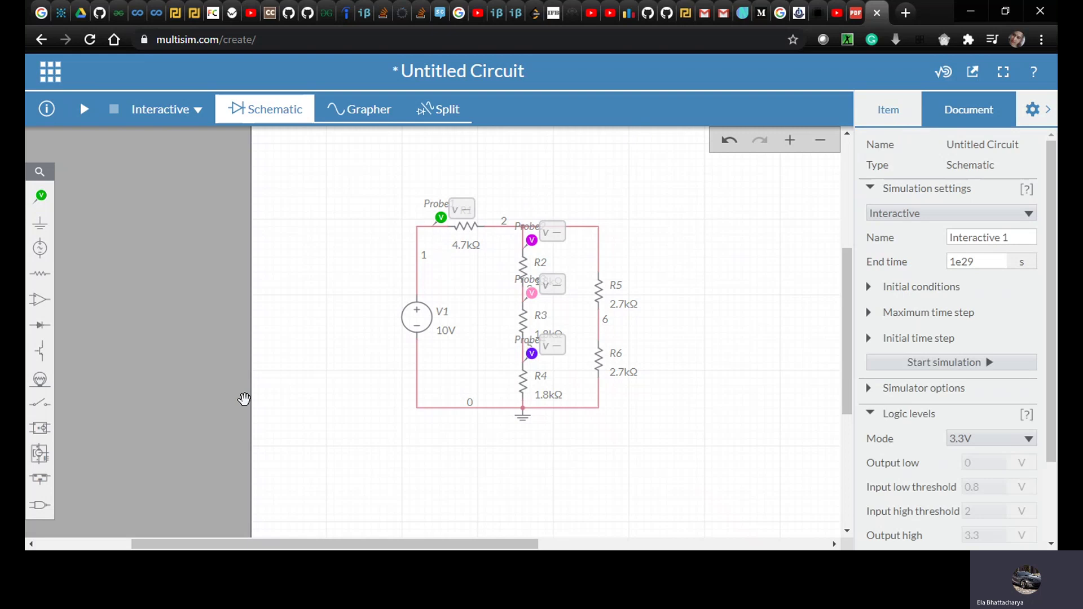
Step: Add a purple voltage probe named Probe5 on the wire above R5
{"action": "left_click", "coordinate": [39, 202]}
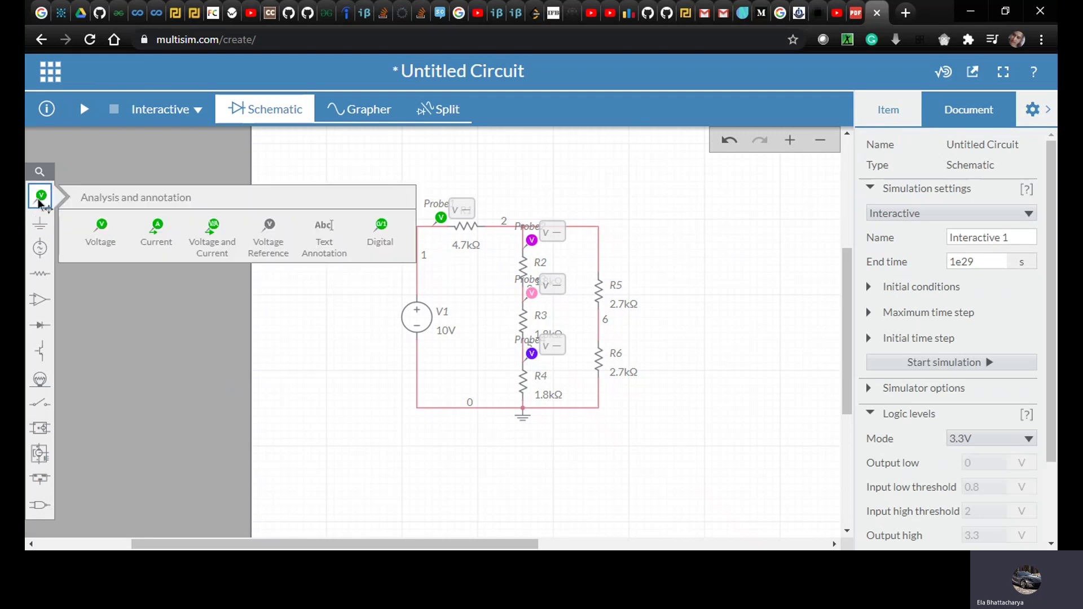
{"action": "left_click", "coordinate": [93, 229]}
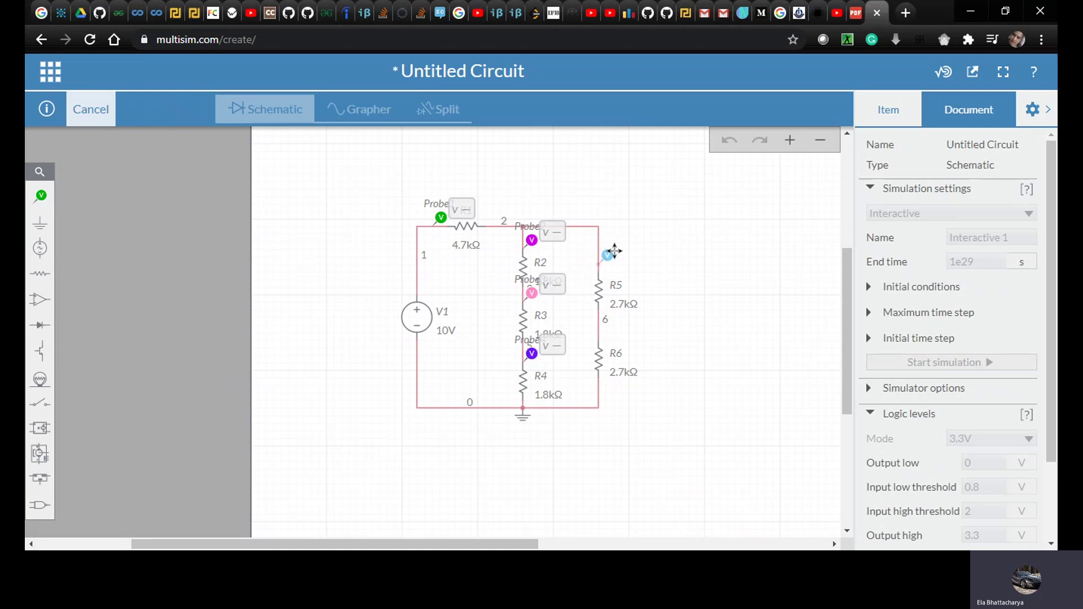
{"action": "left_click", "coordinate": [614, 251]}
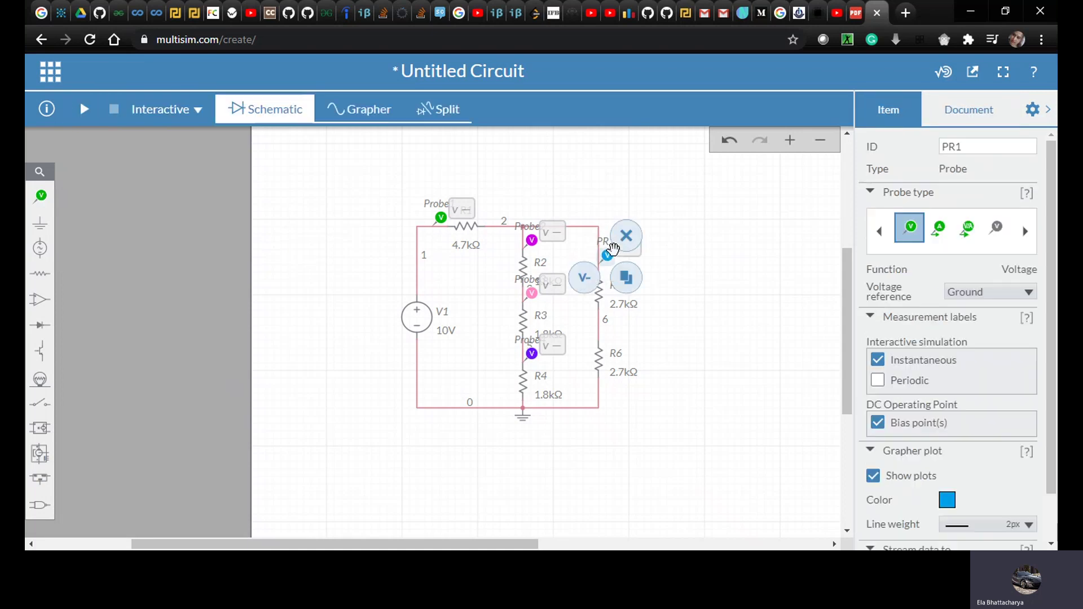
{"action": "double_click", "coordinate": [1001, 145]}
{"action": "type", "text": "P"}
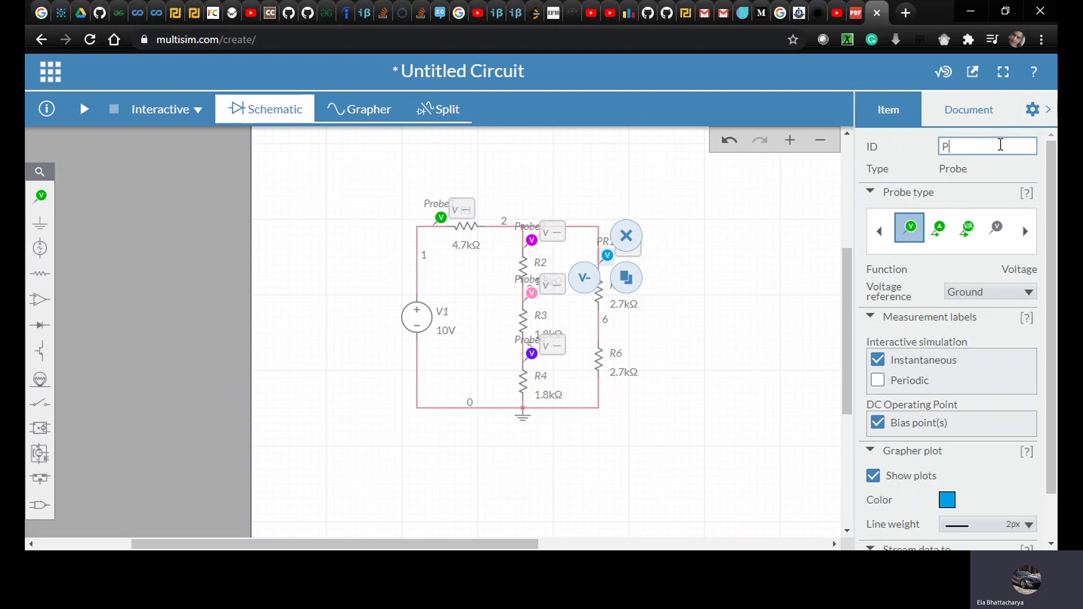
{"action": "type", "text": "robe5"}
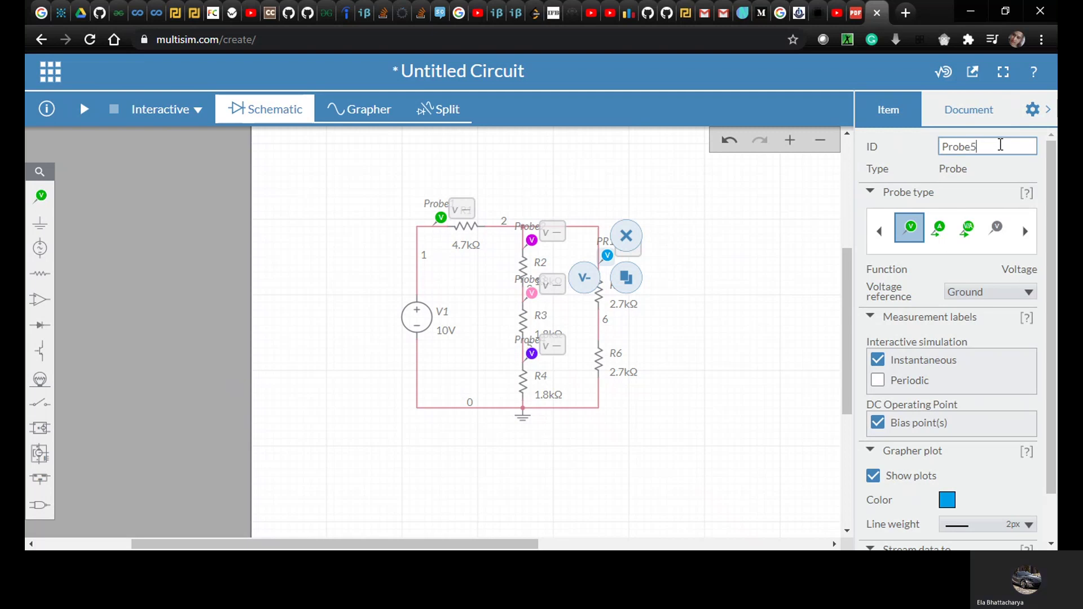
{"action": "left_click", "coordinate": [946, 501]}
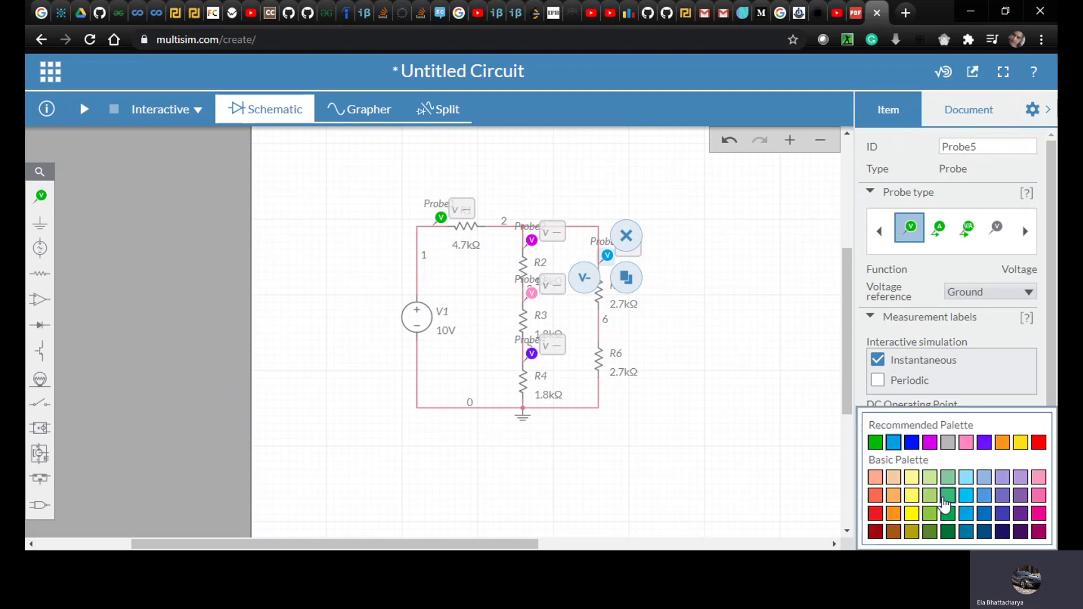
{"action": "left_click", "coordinate": [1017, 498]}
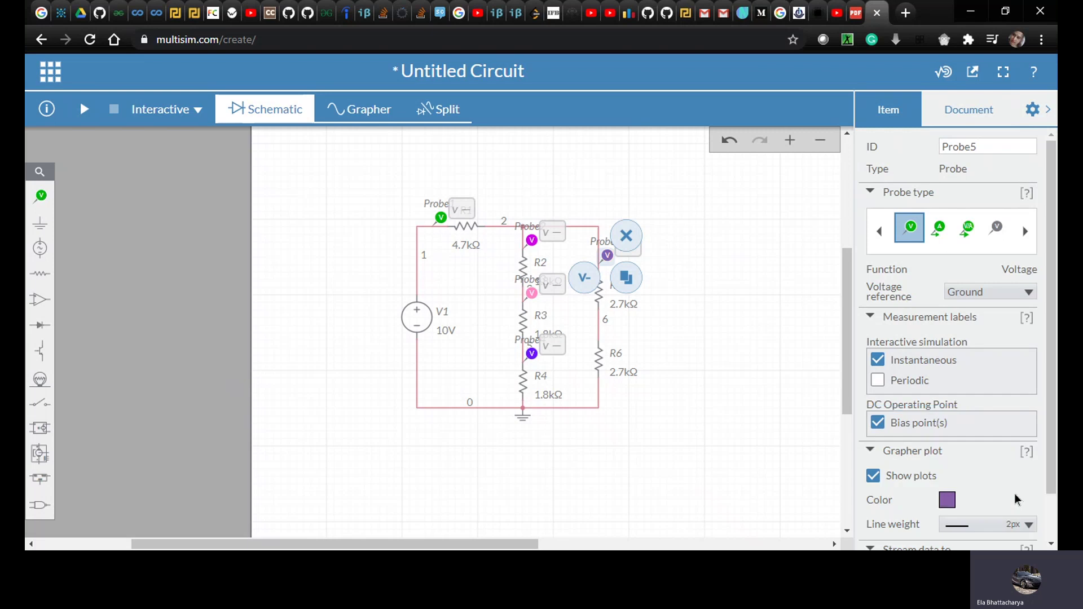
{"action": "left_click", "coordinate": [809, 425]}
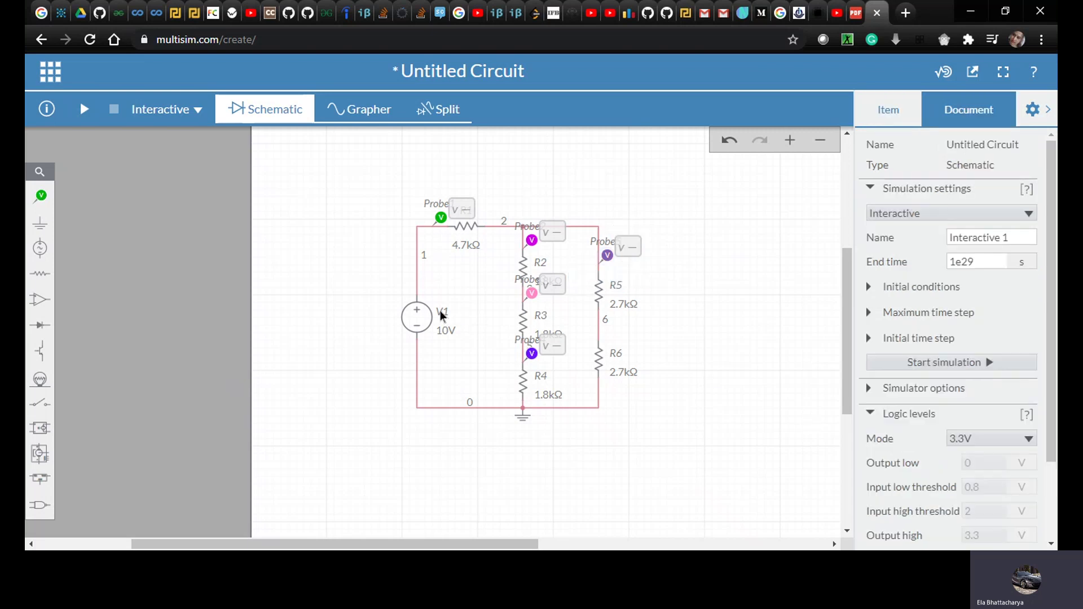
Step: Add voltage probe Probe6 at node 6 between R5 and R6, coloured dark green
{"action": "left_click", "coordinate": [39, 197]}
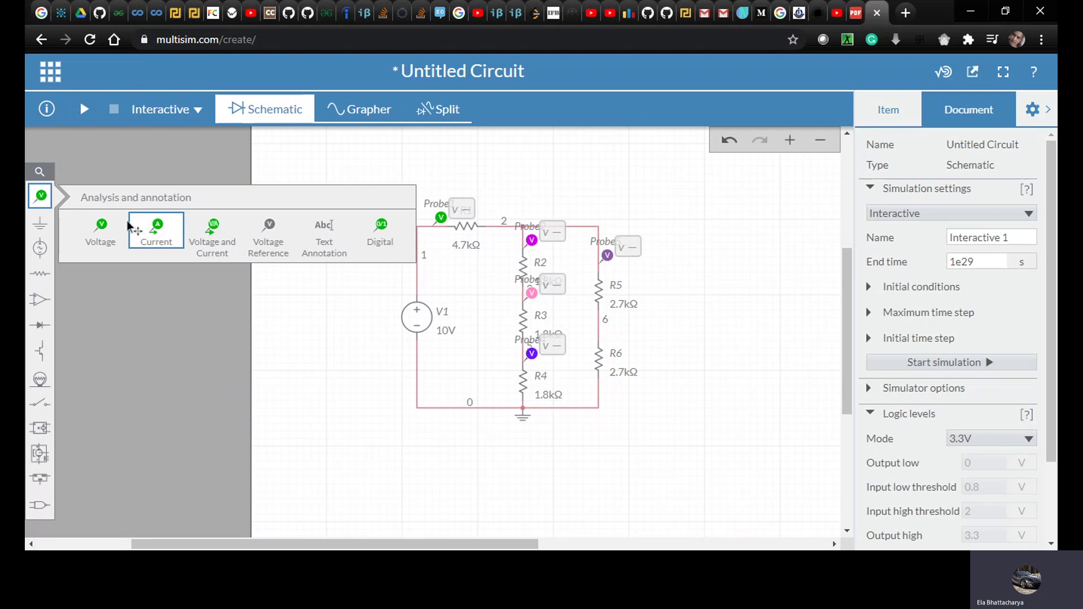
{"action": "left_click", "coordinate": [101, 228]}
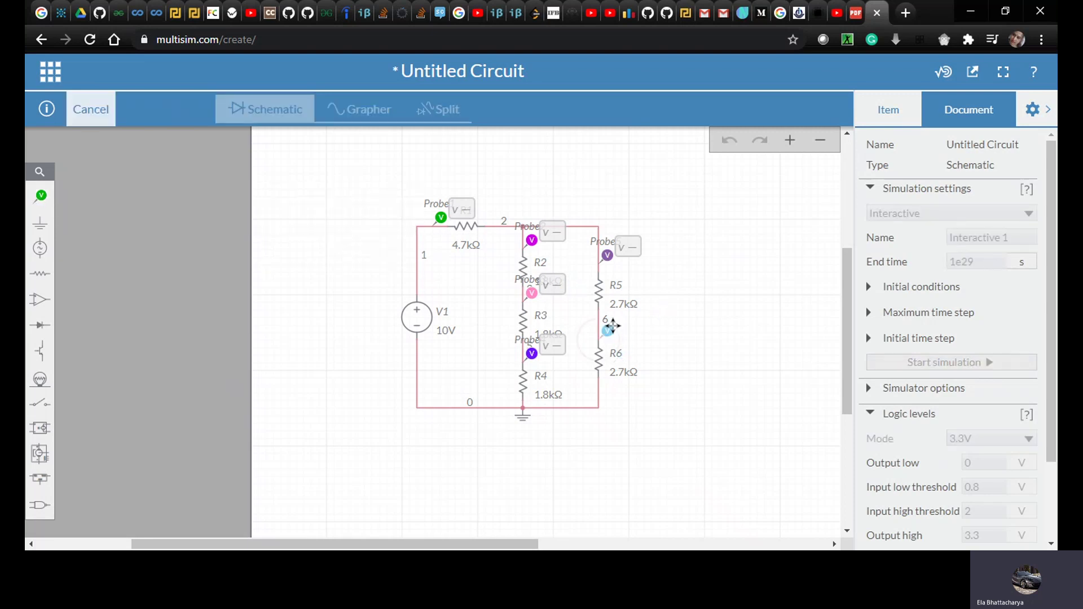
{"action": "left_click", "coordinate": [613, 325]}
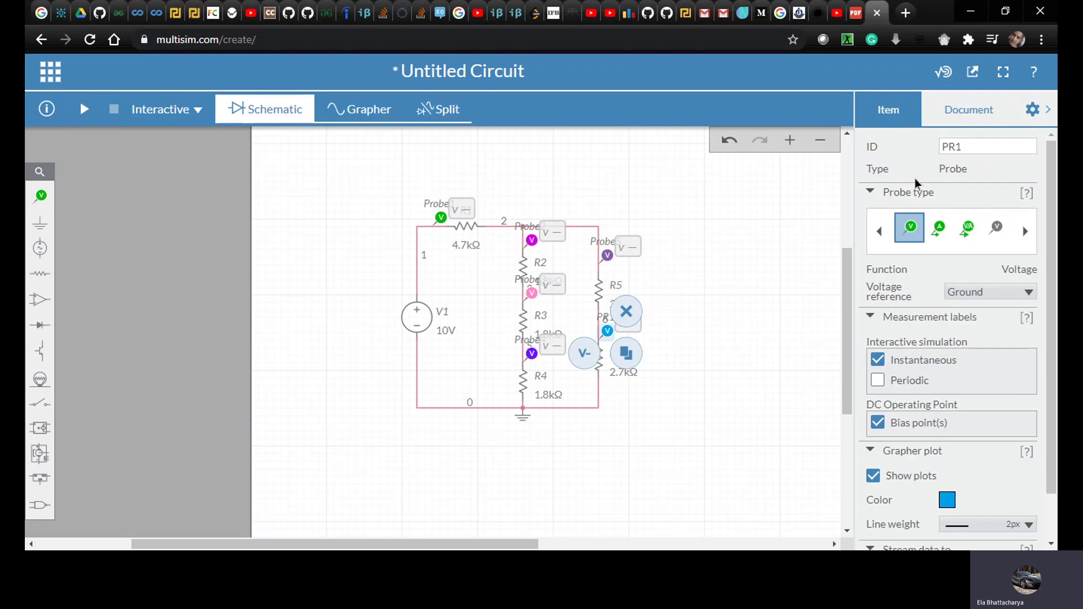
{"action": "double_click", "coordinate": [985, 145]}
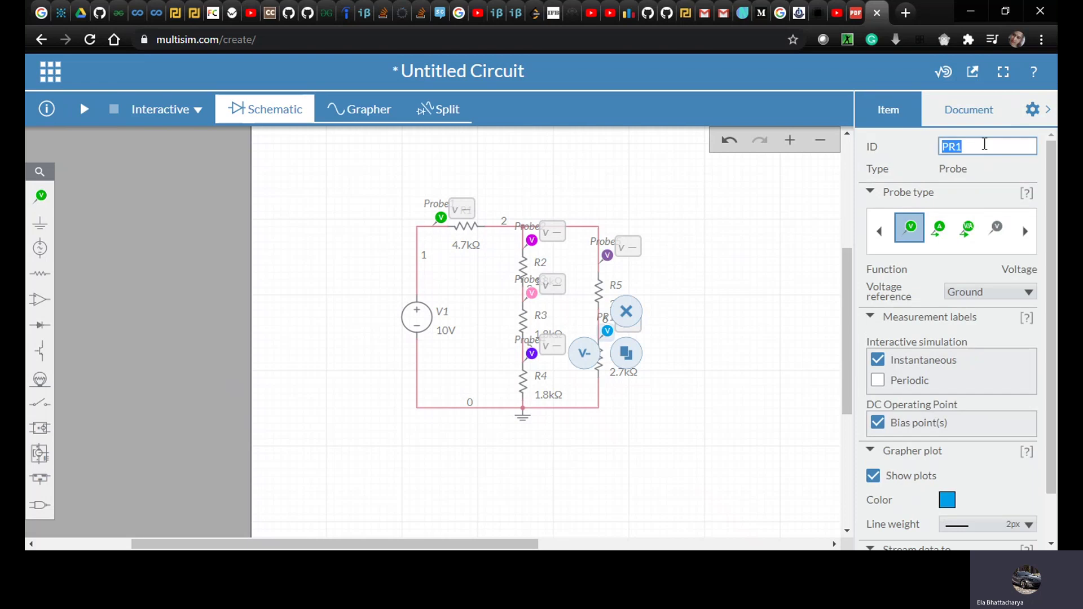
{"action": "type", "text": "Probe6"}
{"action": "left_click", "coordinate": [948, 503]}
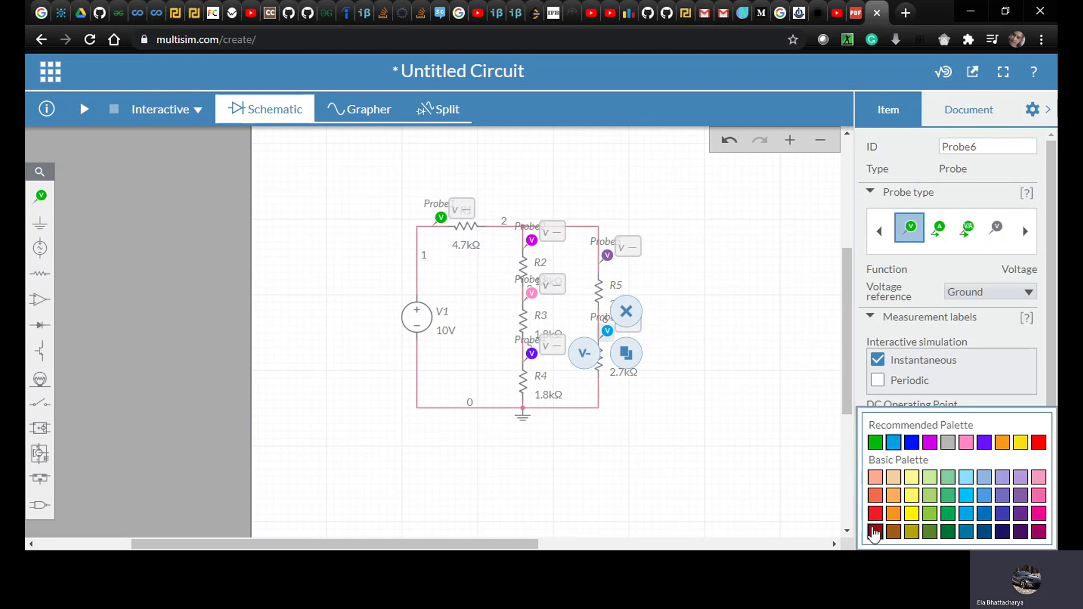
{"action": "left_click", "coordinate": [913, 514]}
{"action": "left_click", "coordinate": [914, 513]}
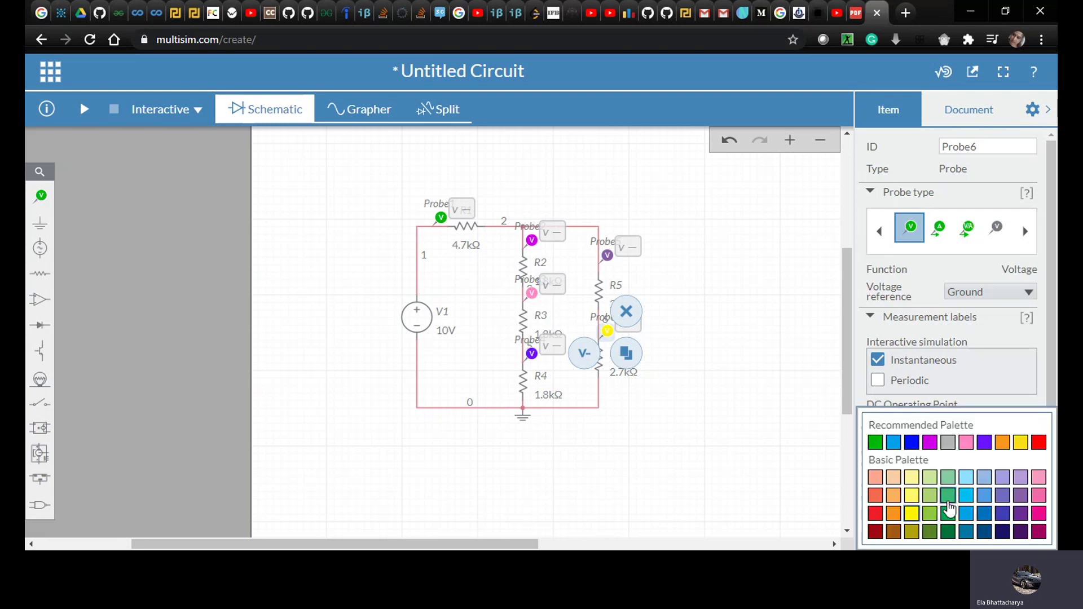
{"action": "left_click", "coordinate": [948, 500]}
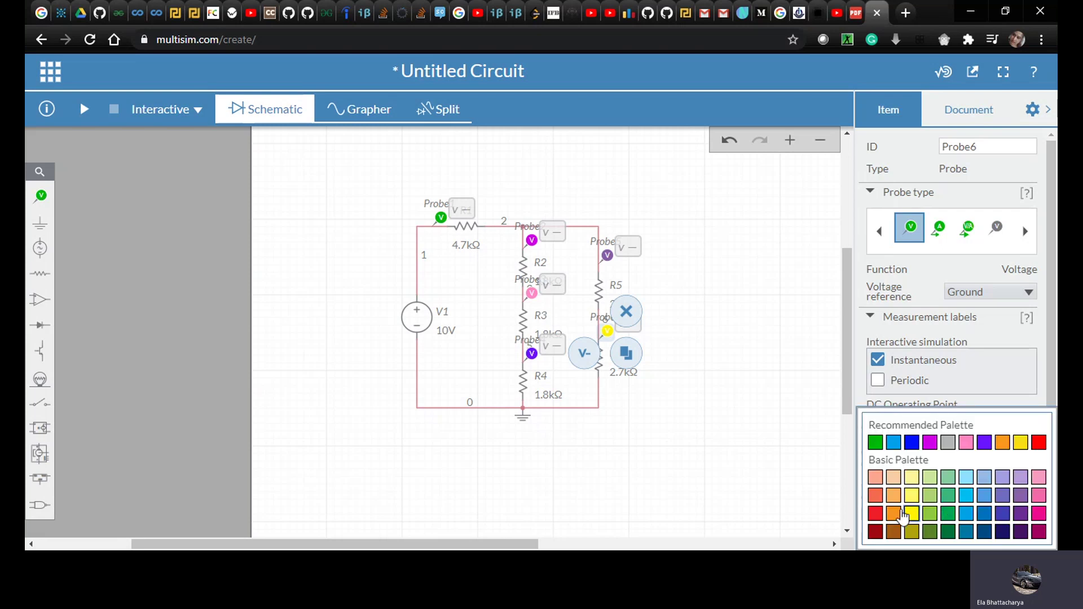
{"action": "left_click", "coordinate": [946, 532]}
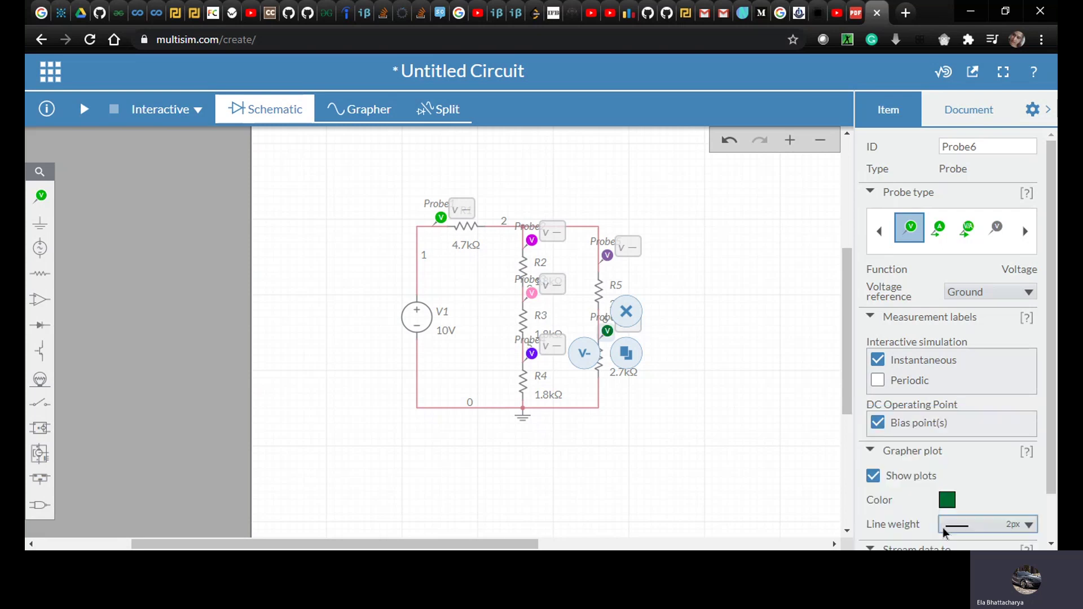
{"action": "left_click", "coordinate": [809, 461]}
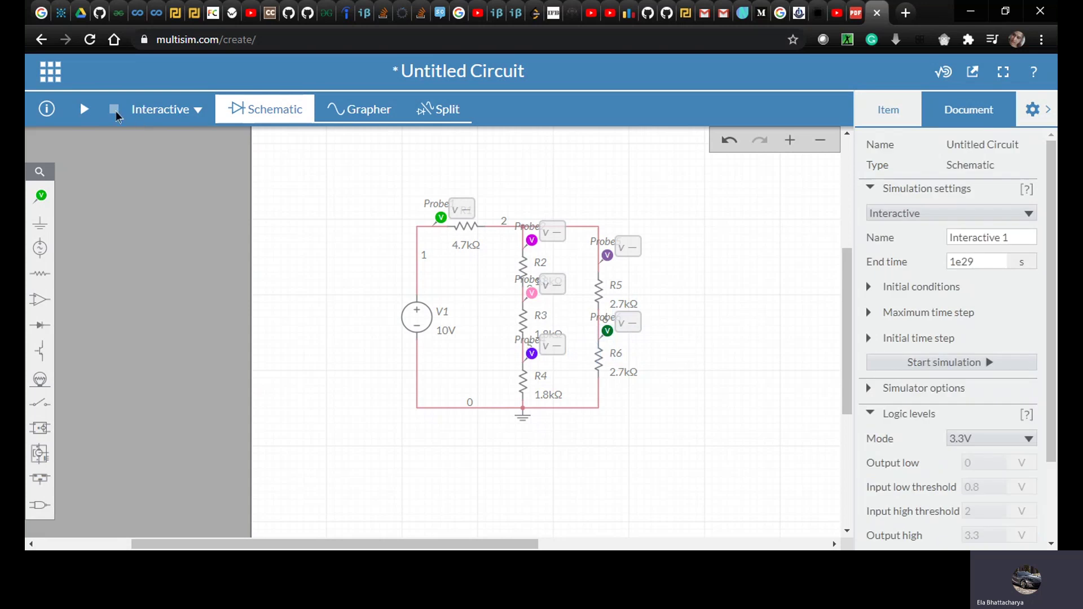
Step: Run the interactive simulation so the six probes display their node voltages
{"action": "left_click", "coordinate": [85, 110]}
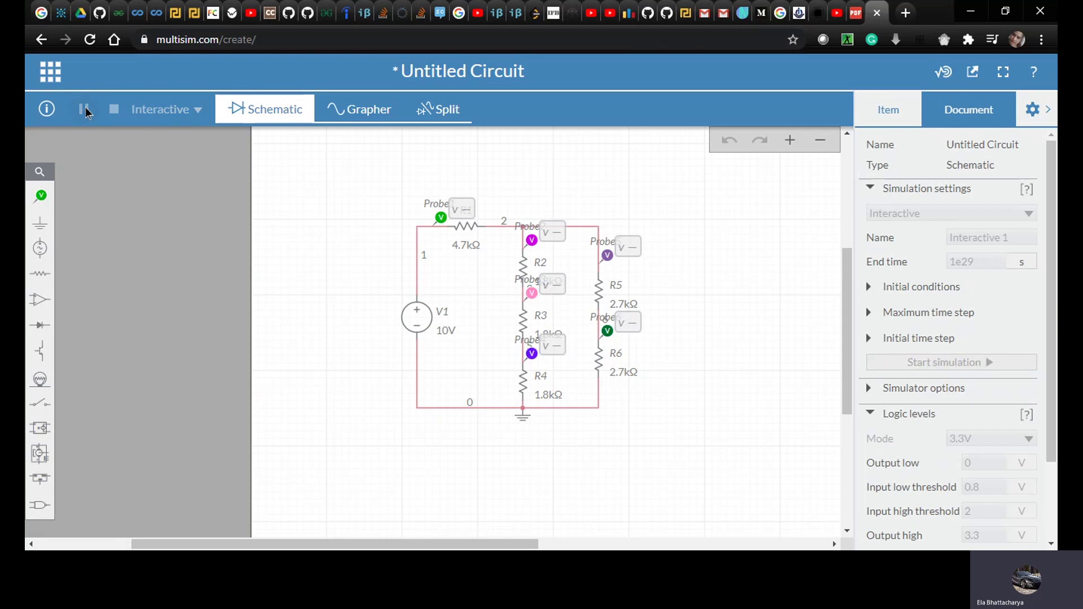